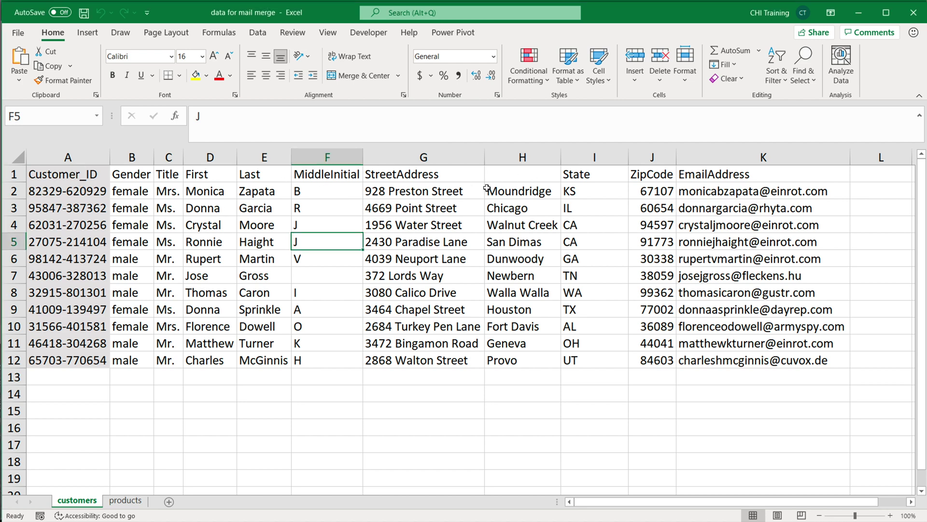
Step: Highlight the header row A1:K1 and the customer records below it on the customers sheet
left_click_drag(41, 179, 776, 176)
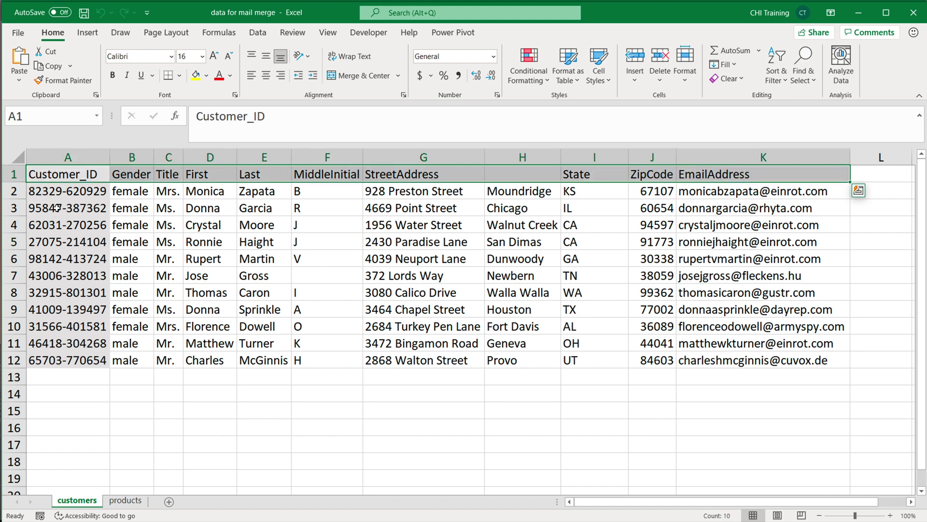
left_click_drag(58, 197, 723, 353)
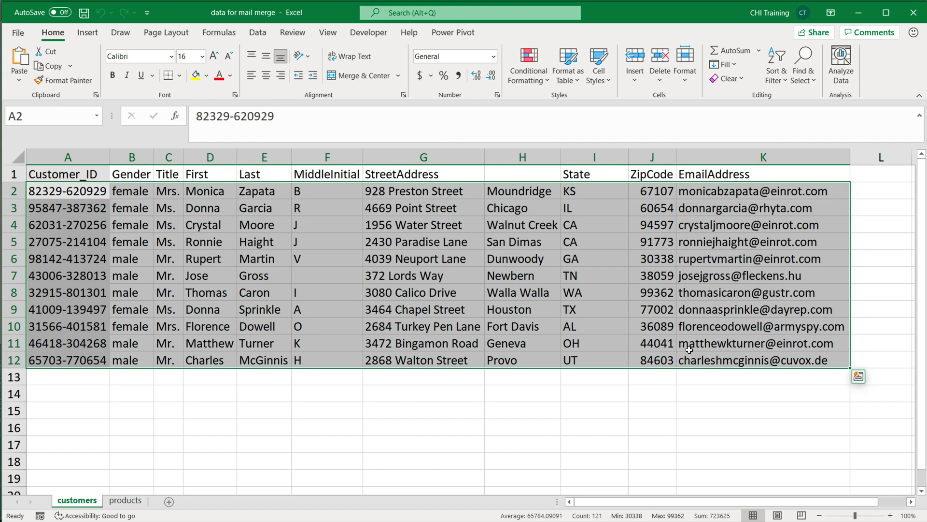
left_click(128, 274)
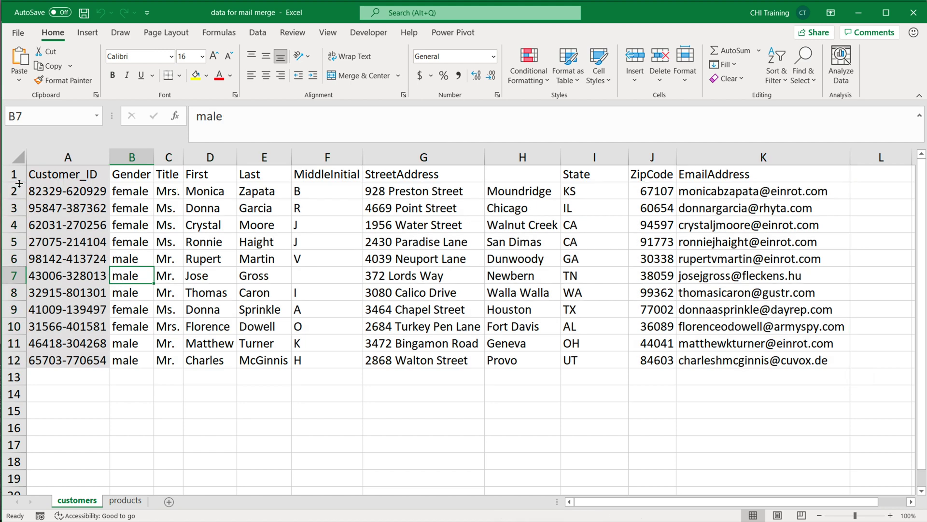
Step: Insert three blank rows above the customer data and three blank columns before the Customer_ID column
left_click_drag(9, 174, 10, 210)
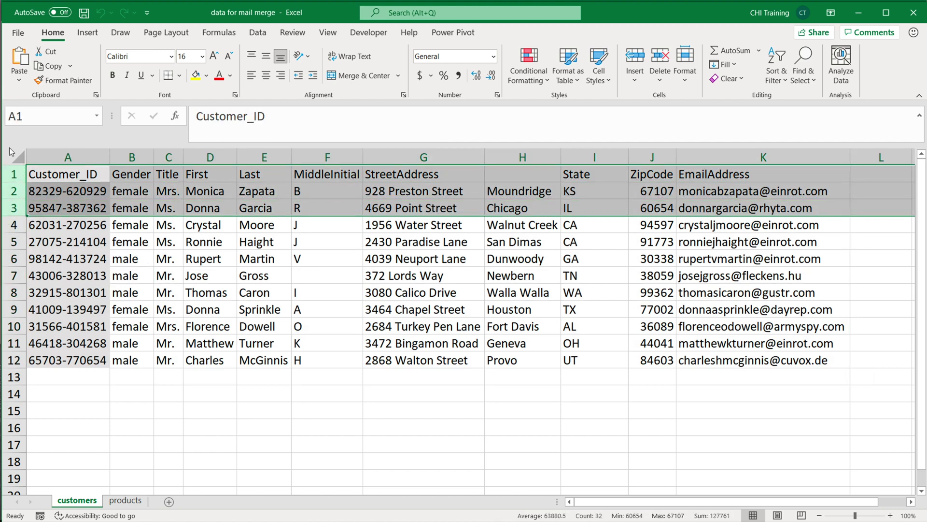
right_click(10, 180)
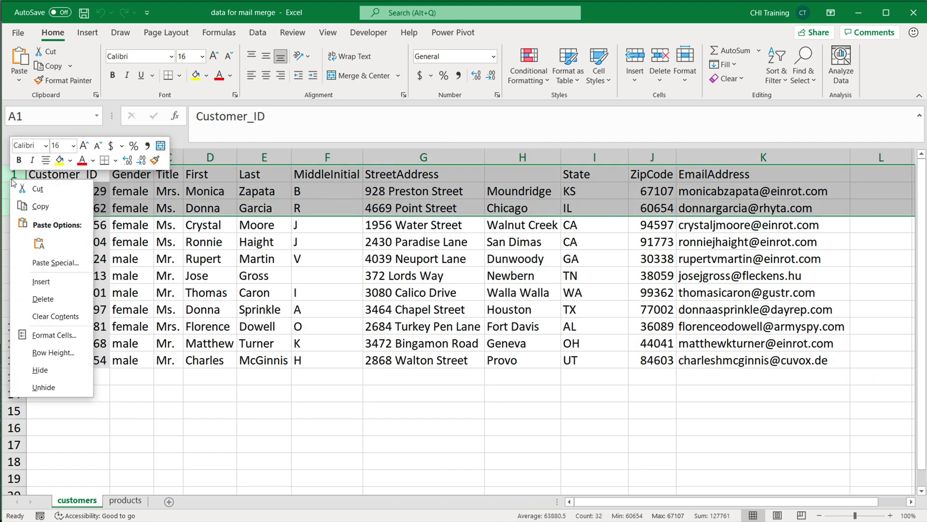
left_click(51, 280)
left_click(198, 248)
left_click_drag(73, 157, 169, 158)
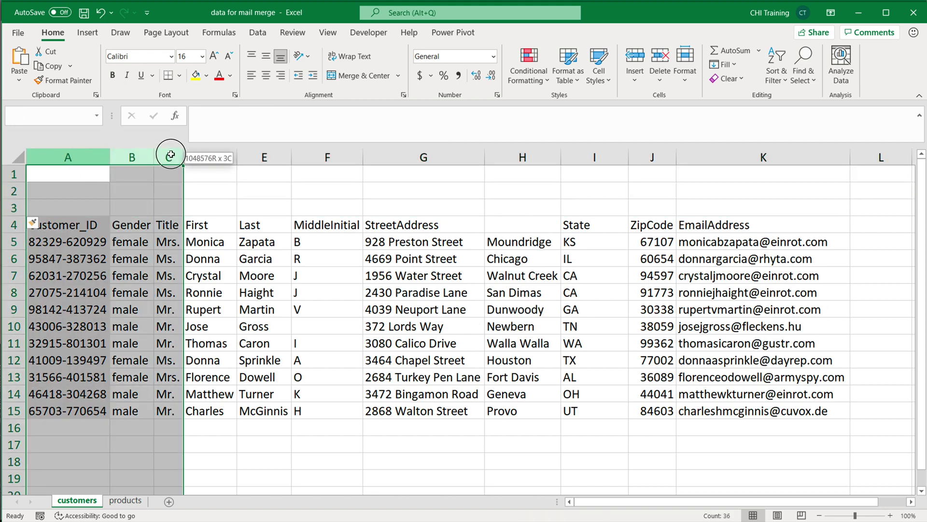
right_click(138, 158)
left_click(183, 256)
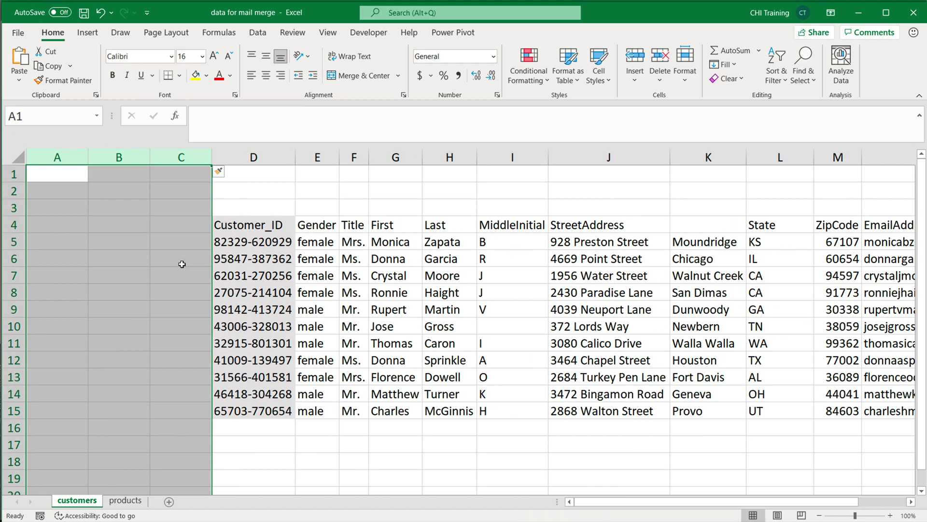
Step: Highlight the empty cells before, above and below the customer data to examine the space around it
left_click(72, 203)
left_click_drag(74, 191, 120, 309)
left_click_drag(263, 174, 528, 175)
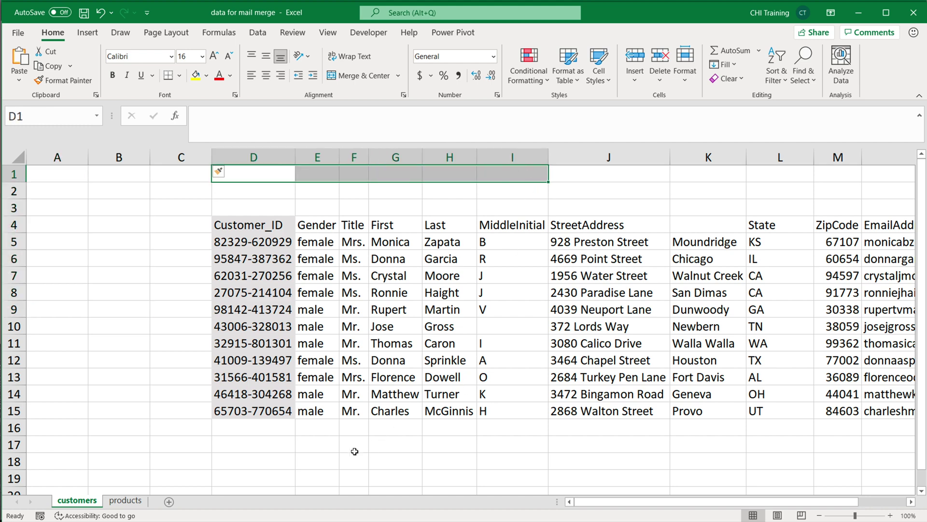
left_click_drag(353, 459, 552, 483)
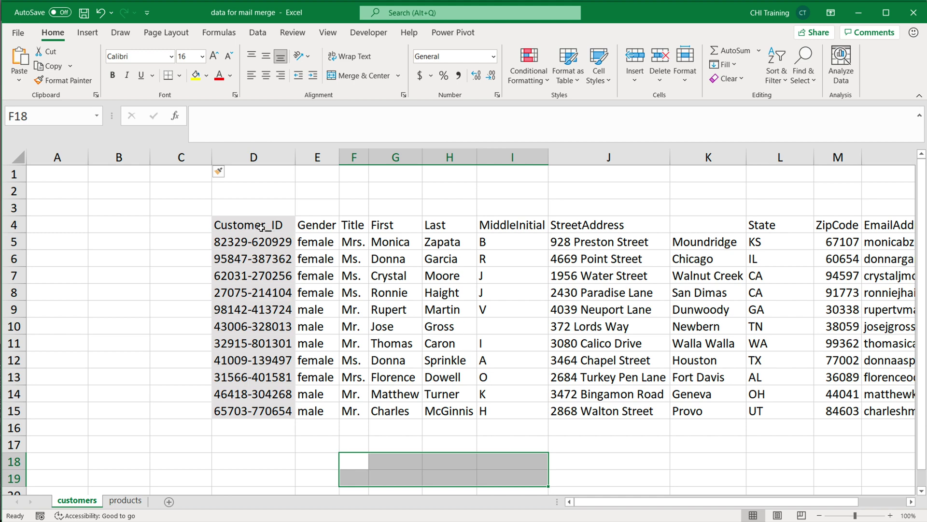
Step: Convert the customer range D4:N15 into a table that has headers
left_click_drag(270, 229, 797, 418)
left_click_drag(709, 504, 640, 504)
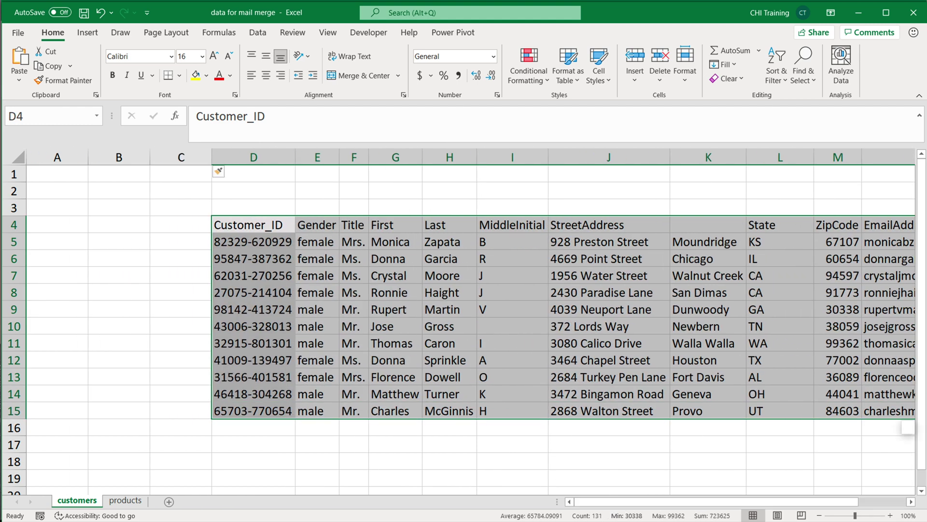
left_click(87, 33)
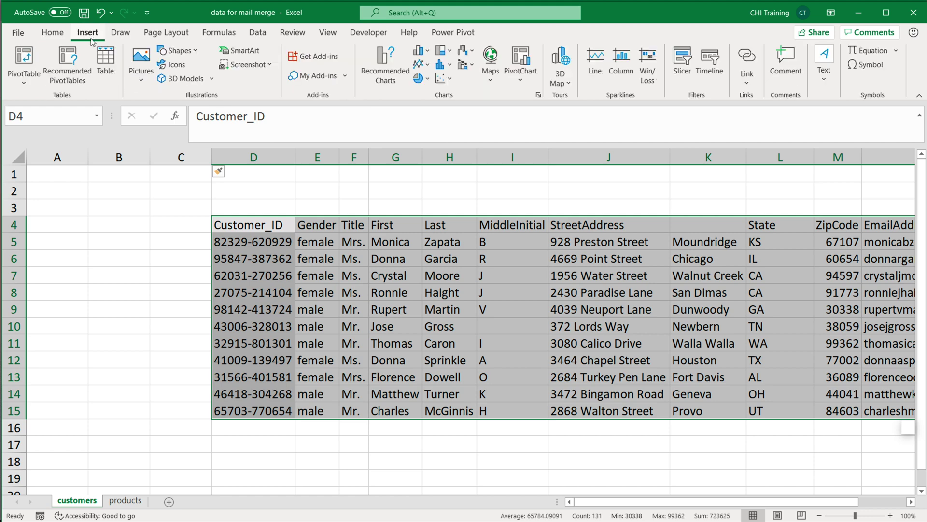
left_click(107, 71)
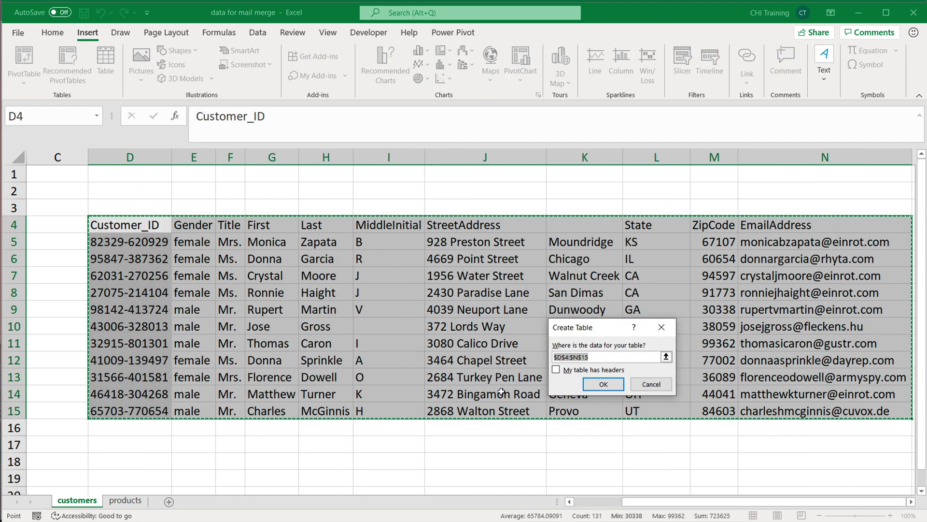
left_click(588, 375)
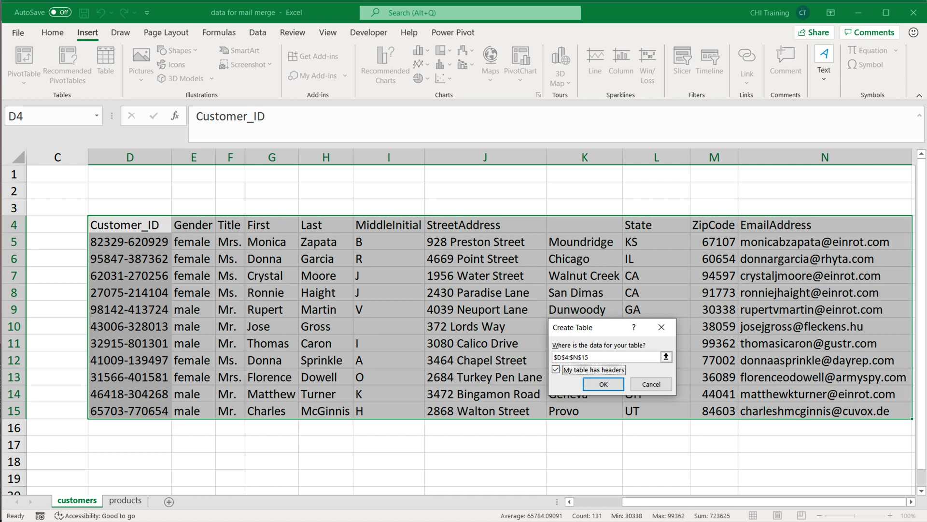
left_click(605, 385)
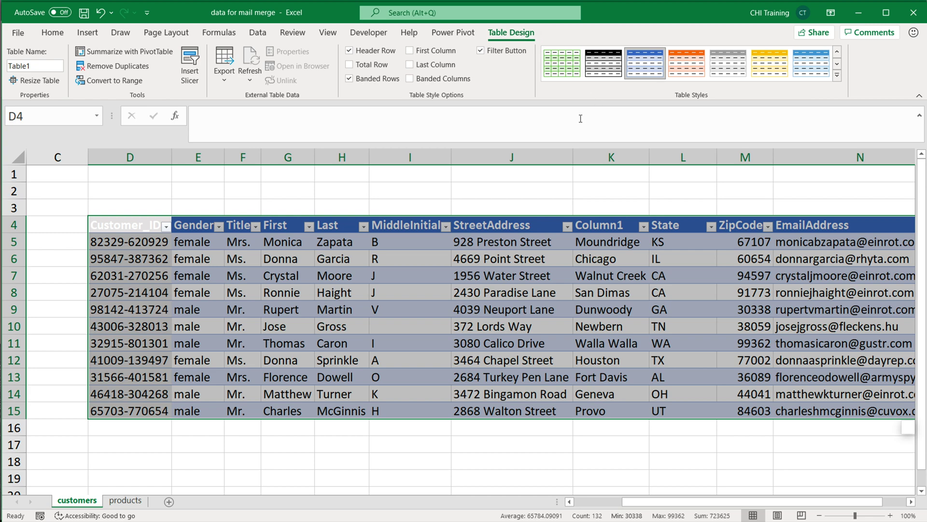
Step: Apply the plain, unshaded light style to the customer table and name the table people
left_click(836, 76)
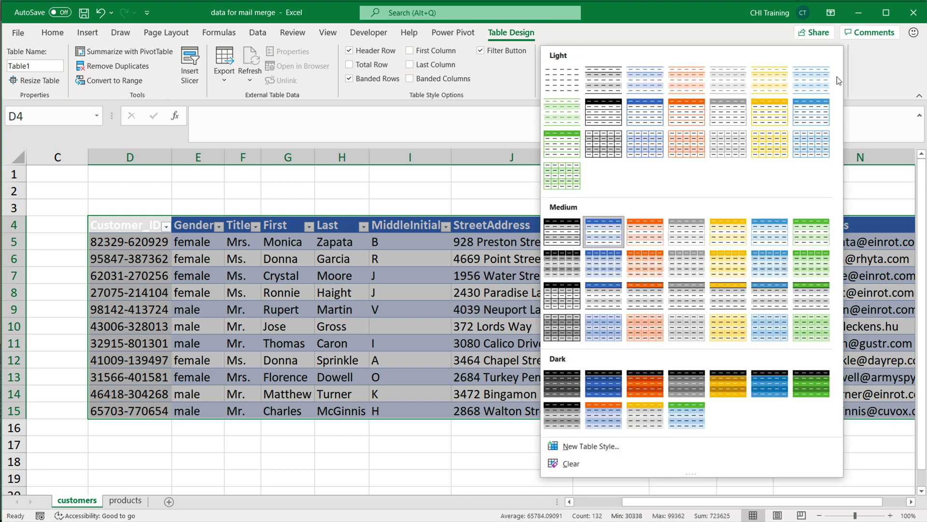
left_click(561, 84)
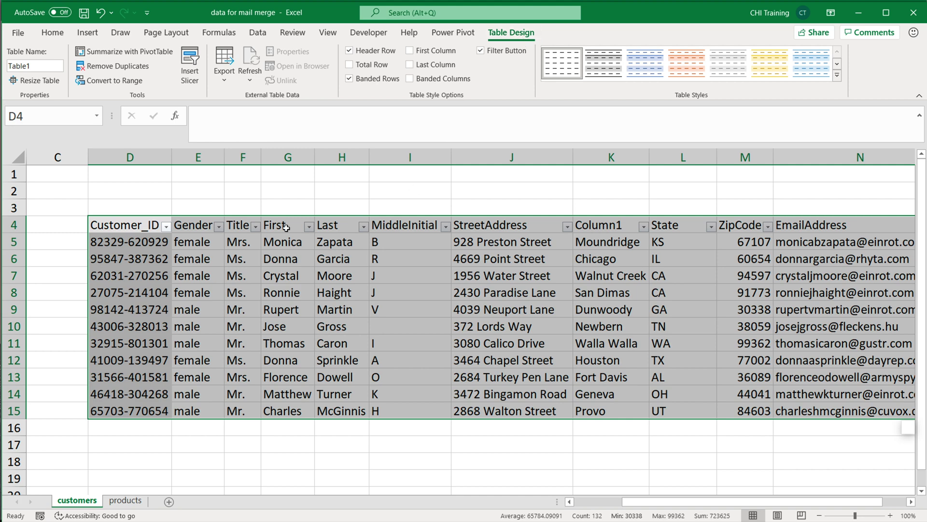
left_click(29, 67)
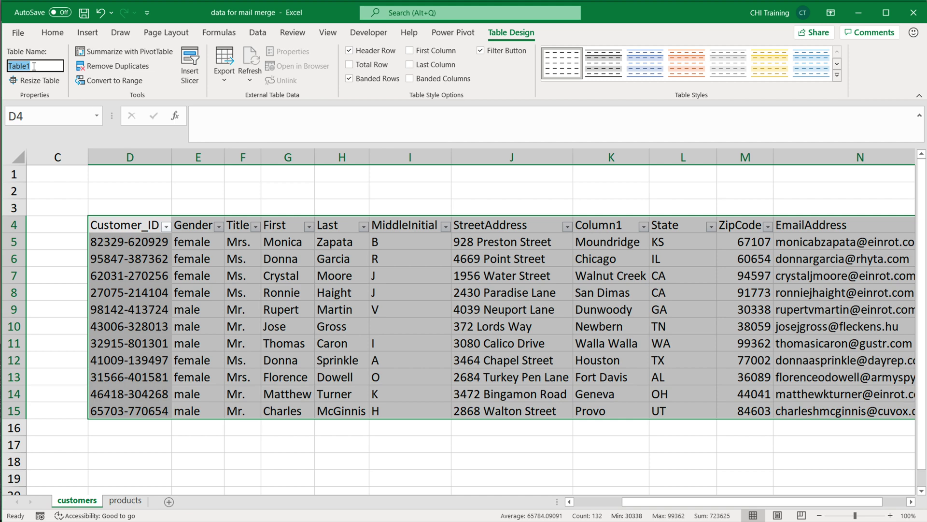
type("people")
key("Return")
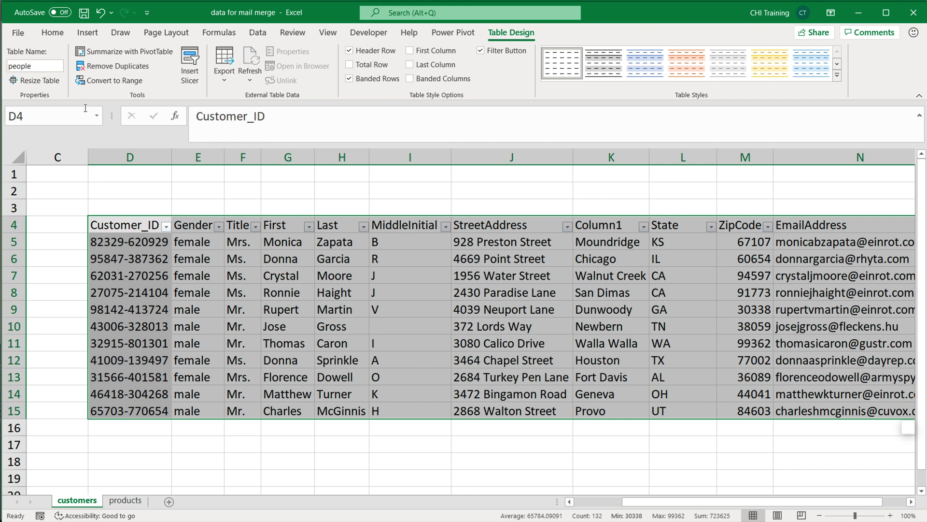
Step: Close the mail merge data workbook without saving the changes
left_click(919, 17)
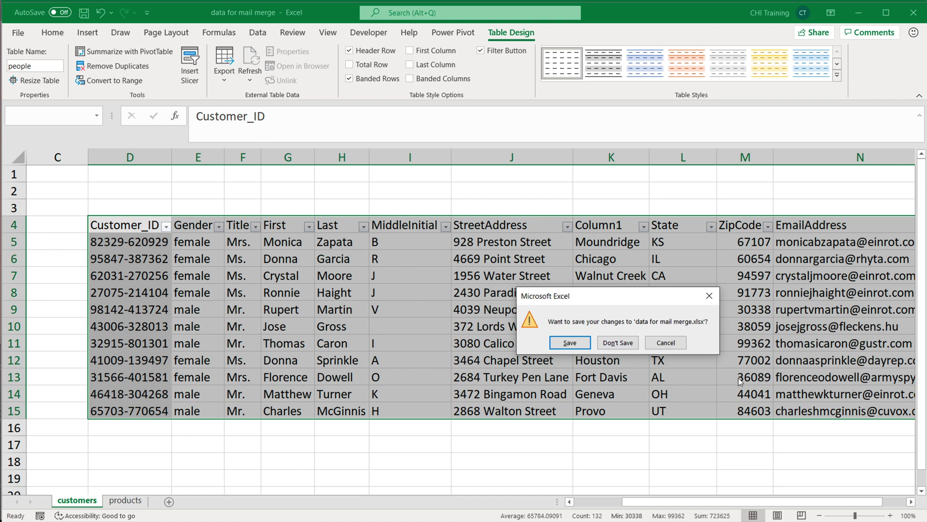
left_click(622, 345)
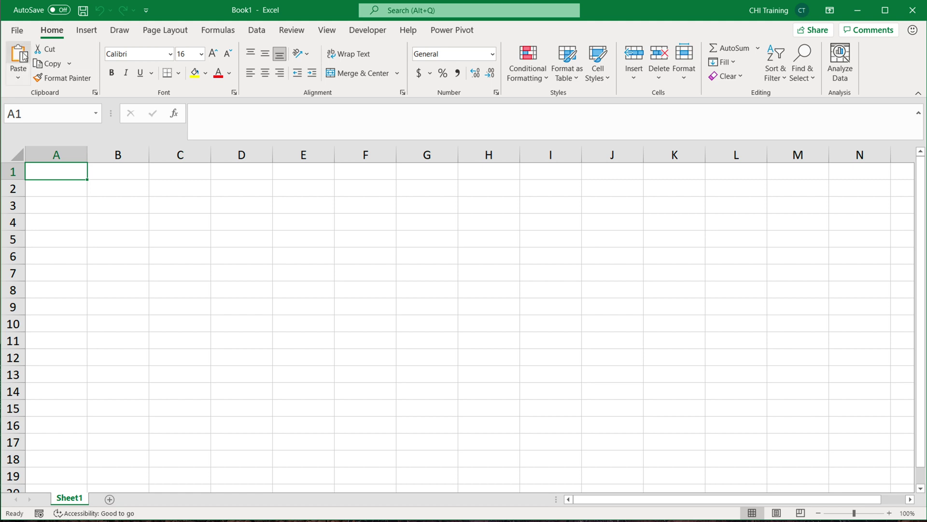
Step: Open the workbook data for mail merge from the Documents folder
left_click(20, 31)
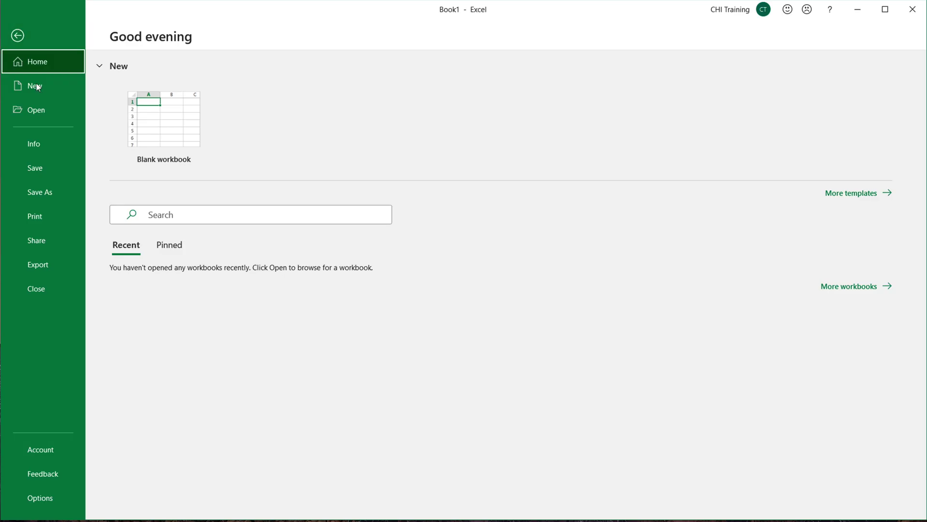
left_click(57, 115)
left_click(174, 165)
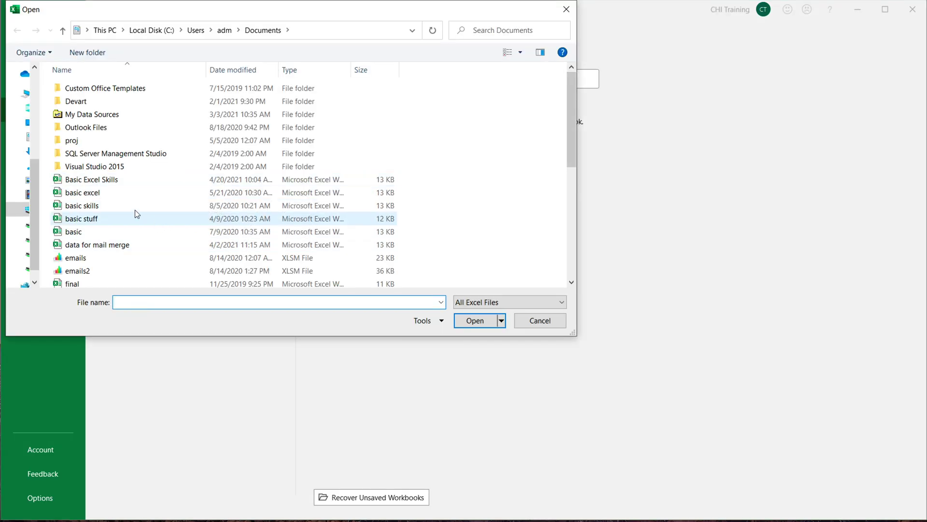
double_click(111, 245)
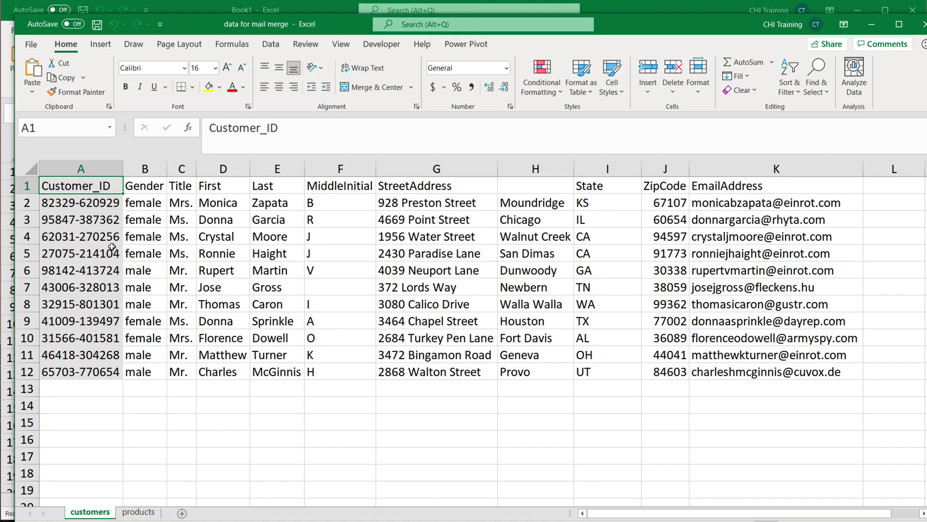
Step: Examine the Gender column, the StreetAddress header and the blank header in H1, and close the workbook
left_click(145, 189)
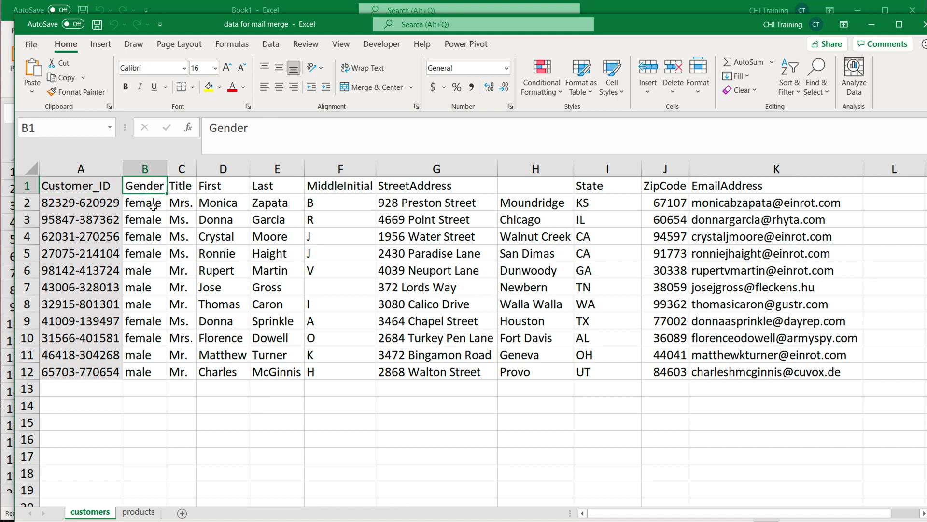
left_click_drag(147, 205, 144, 372)
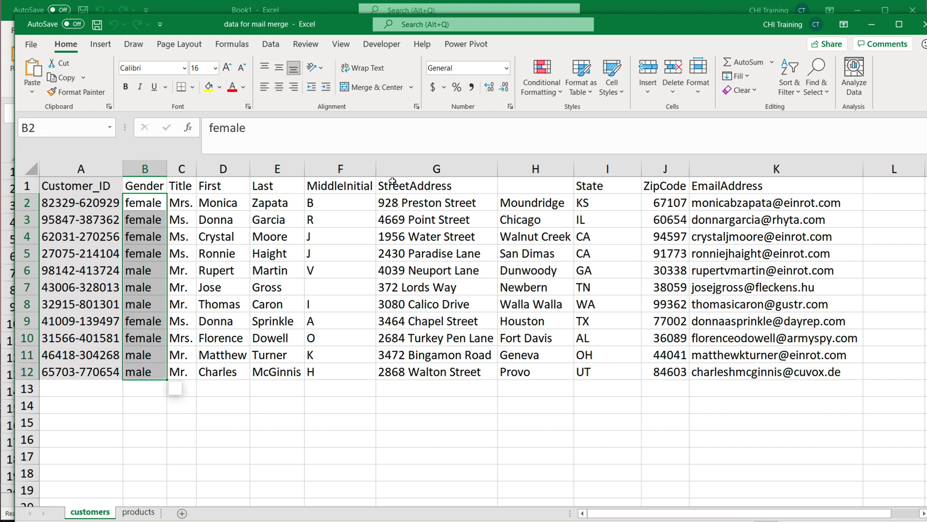
left_click(465, 184)
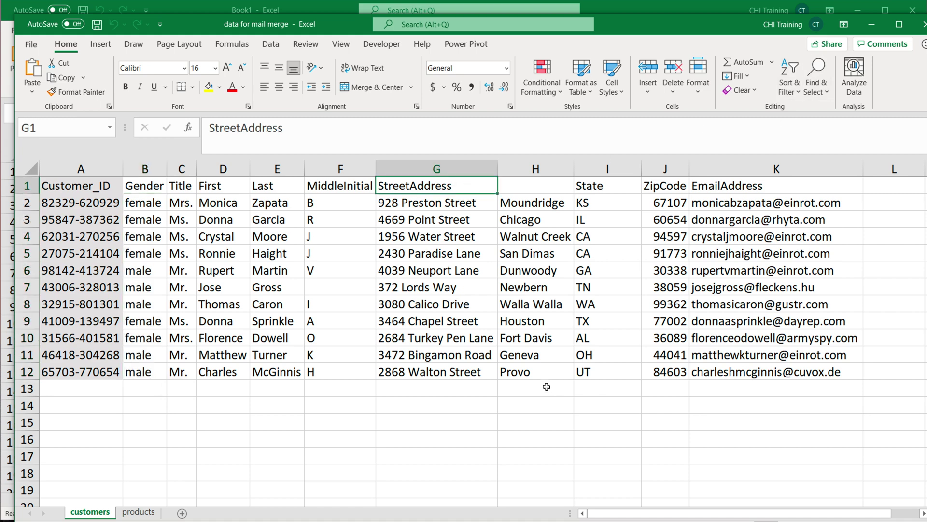
left_click(533, 185)
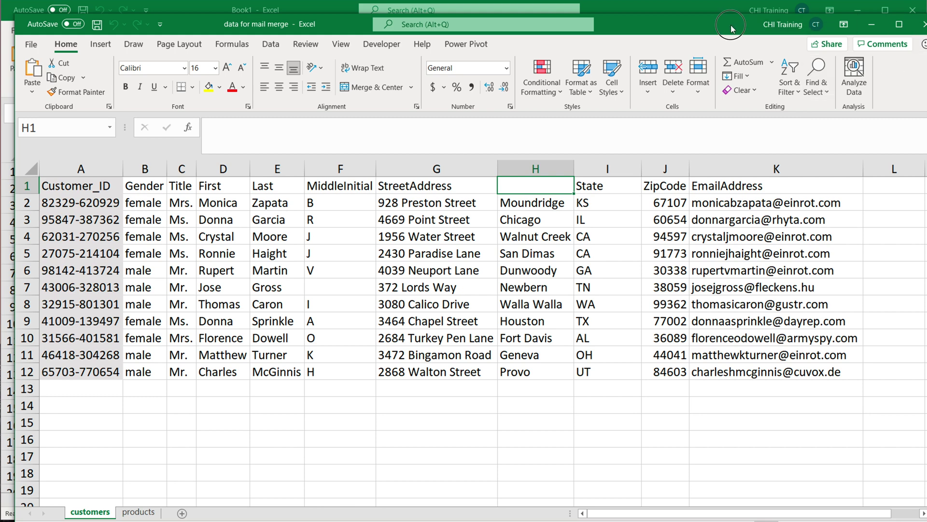
left_click_drag(731, 29, 724, 31)
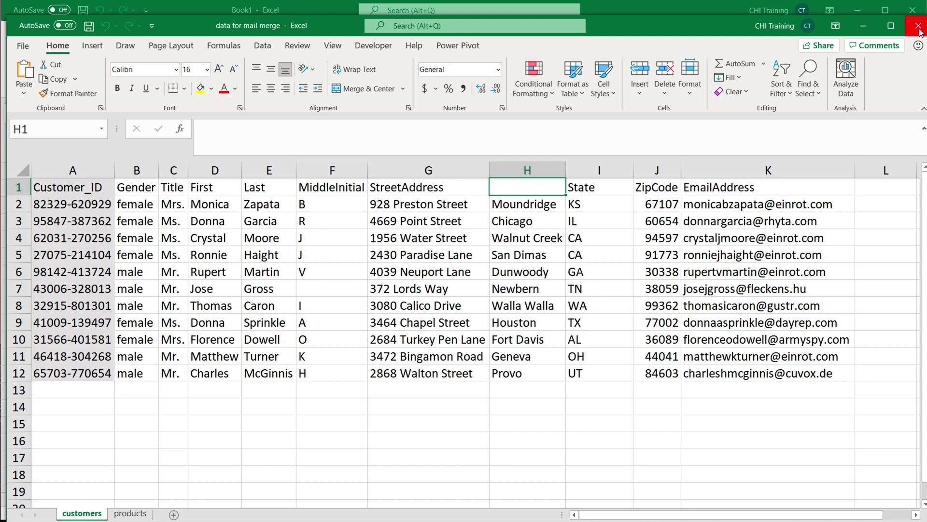
left_click(918, 26)
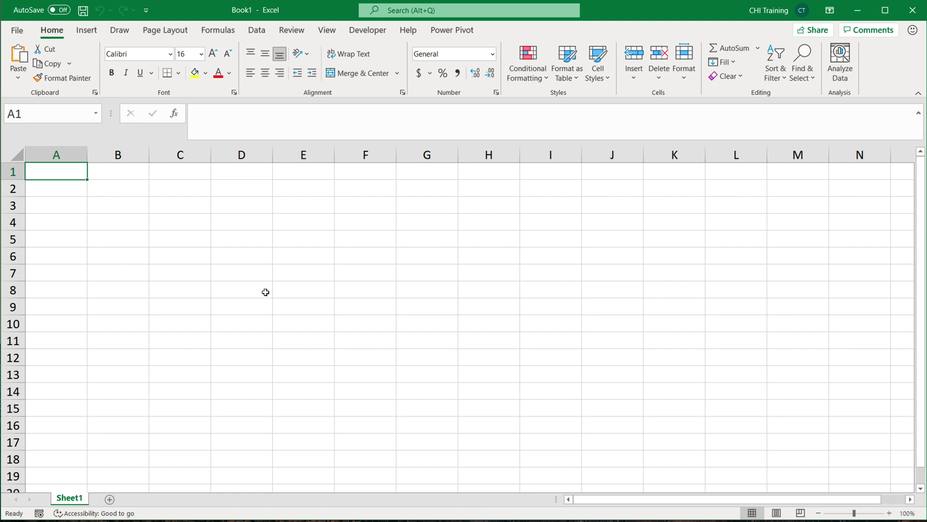
Step: Connect the blank workbook to the Excel file data for mail merge as an imported data source
left_click(261, 33)
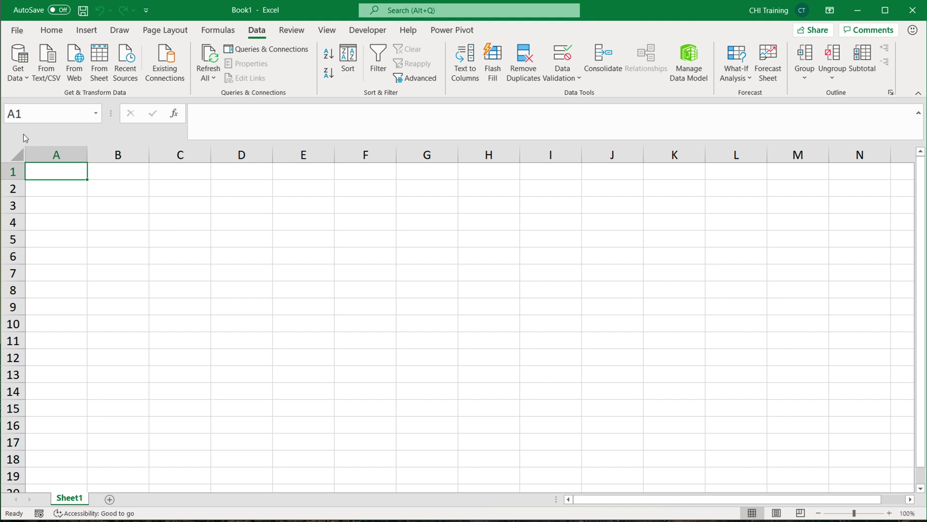
left_click(26, 80)
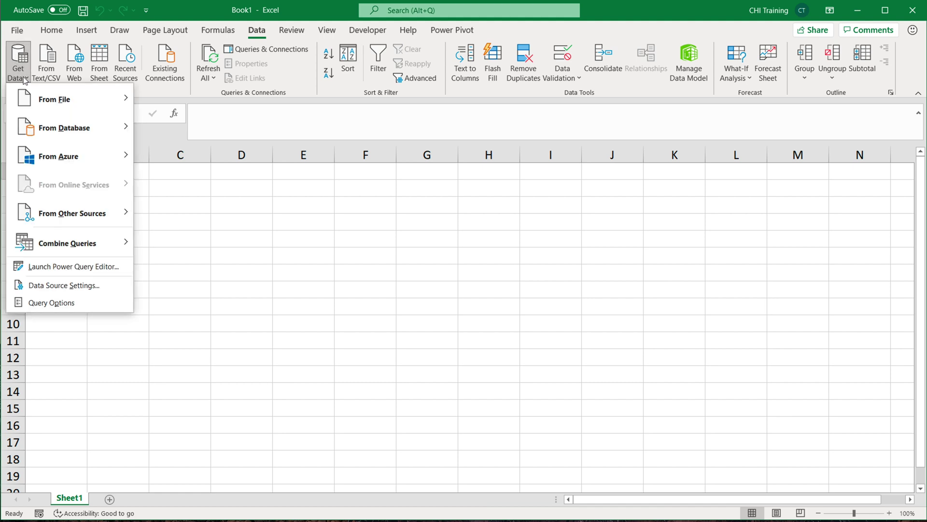
left_click(124, 102)
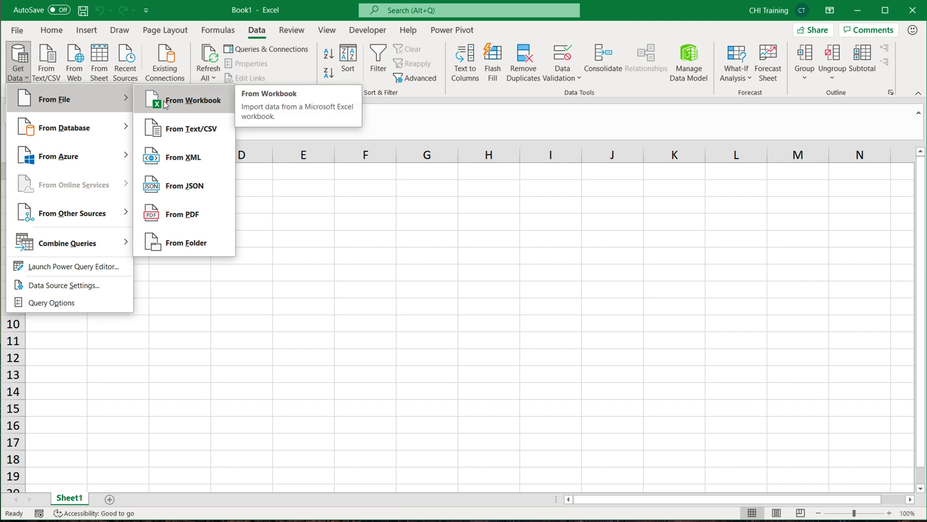
left_click(183, 102)
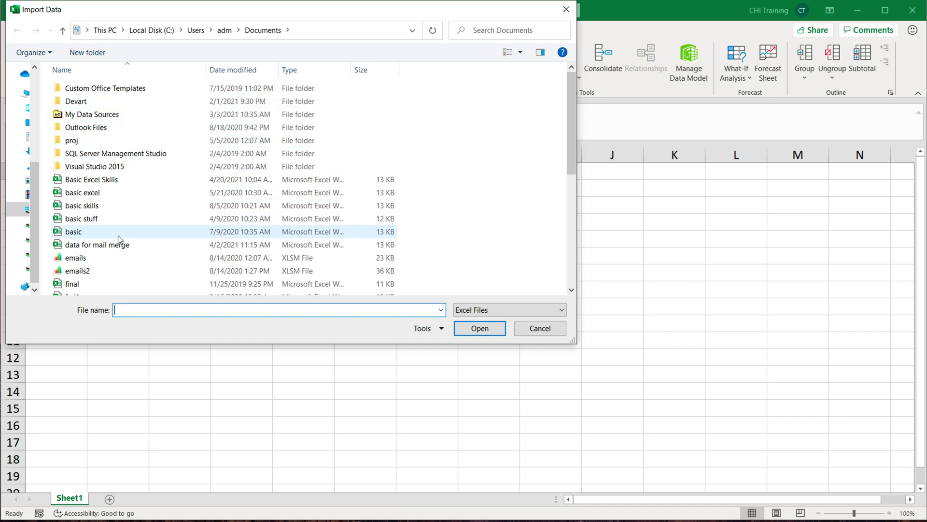
left_click(92, 247)
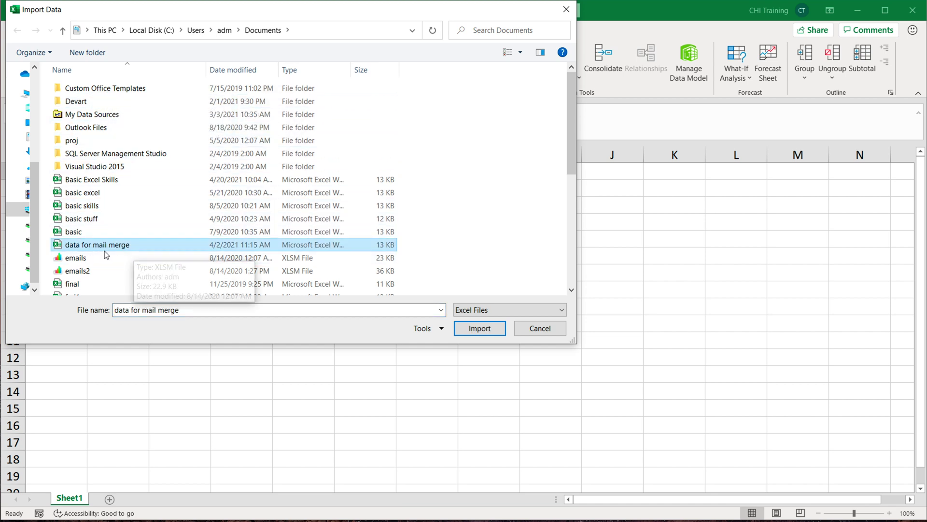
left_click(464, 328)
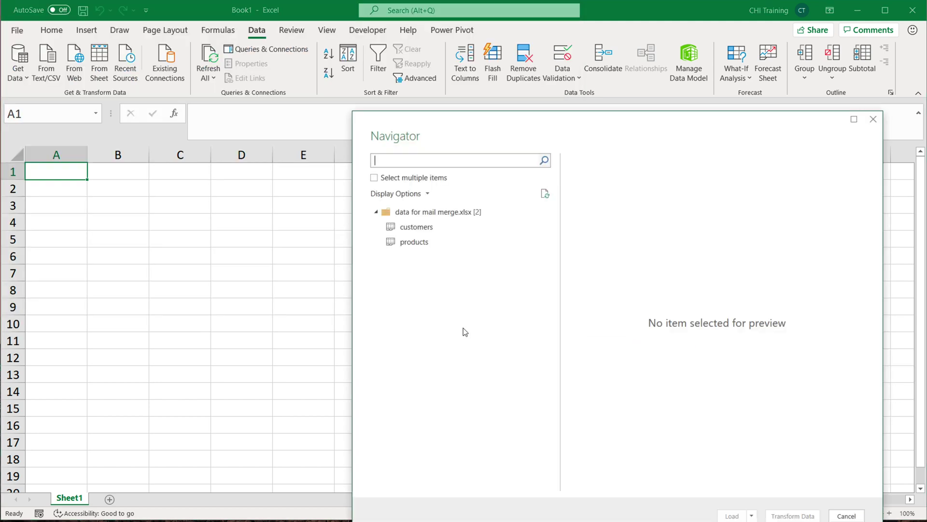
Step: Choose the customers table in the Navigator, open it in the Power Query Editor for transformation, and fit the editor window on screen
left_click(525, 121)
left_click_drag(527, 122, 336, 78)
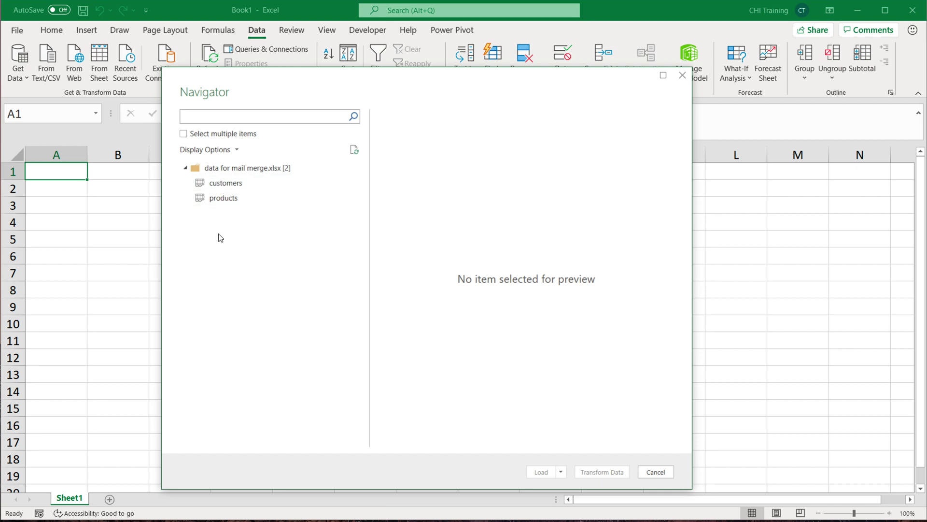
left_click(229, 186)
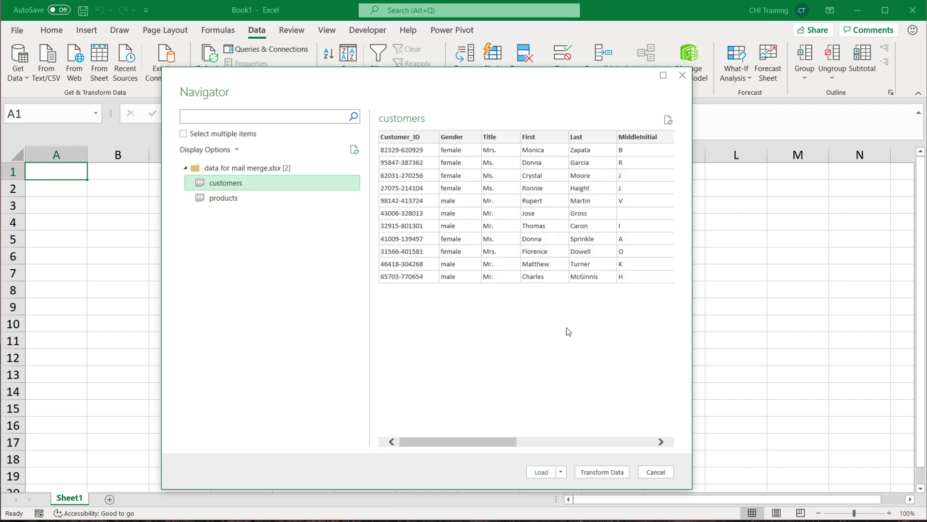
left_click(601, 472)
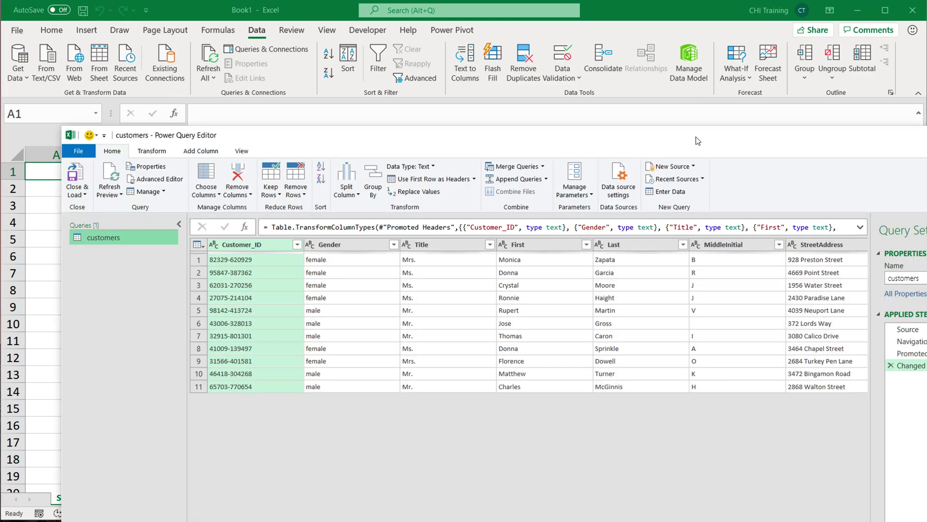
left_click_drag(677, 136, 632, 36)
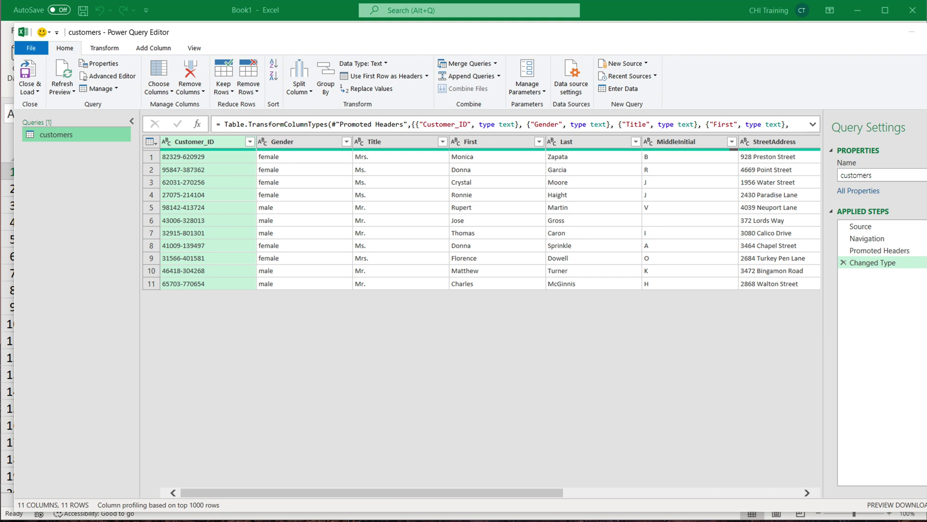
left_click_drag(925, 518, 833, 495)
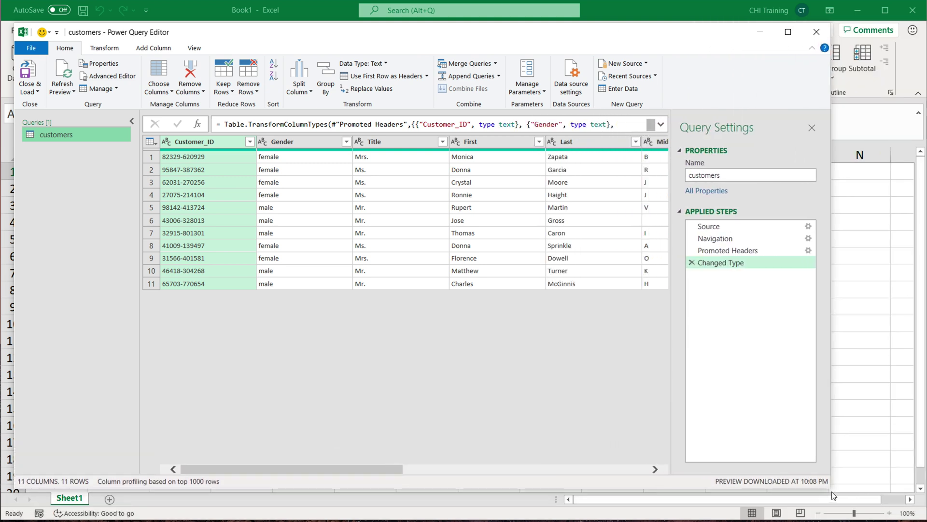
mouse_move(228, 33)
left_mouse_down()
mouse_move(229, 62)
mouse_move(232, 48)
left_mouse_up()
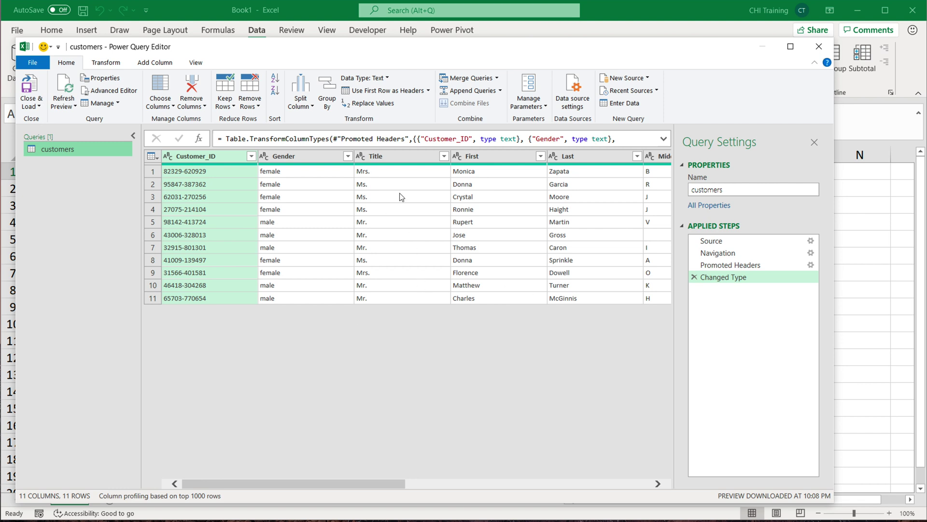
Step: Filter the Gender column of the customers query to female only and load the query into the workbook
left_click(208, 222)
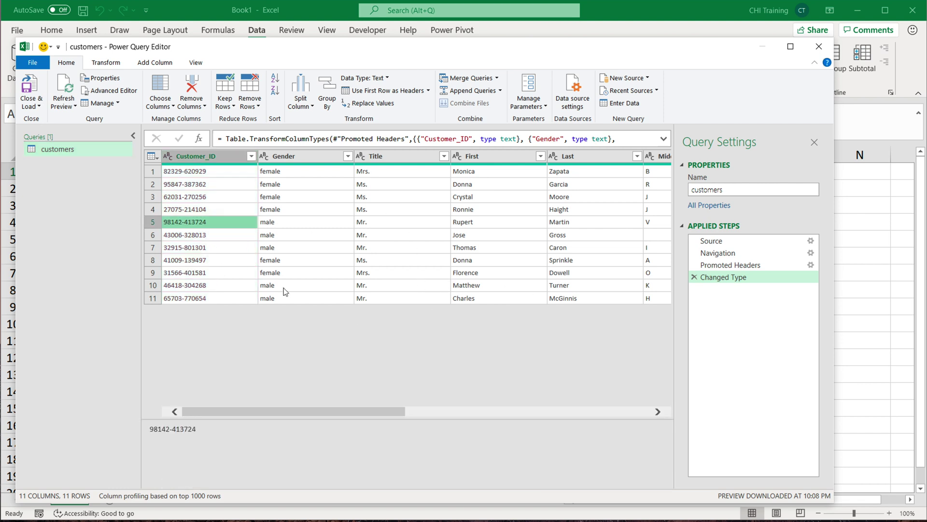
left_click(348, 156)
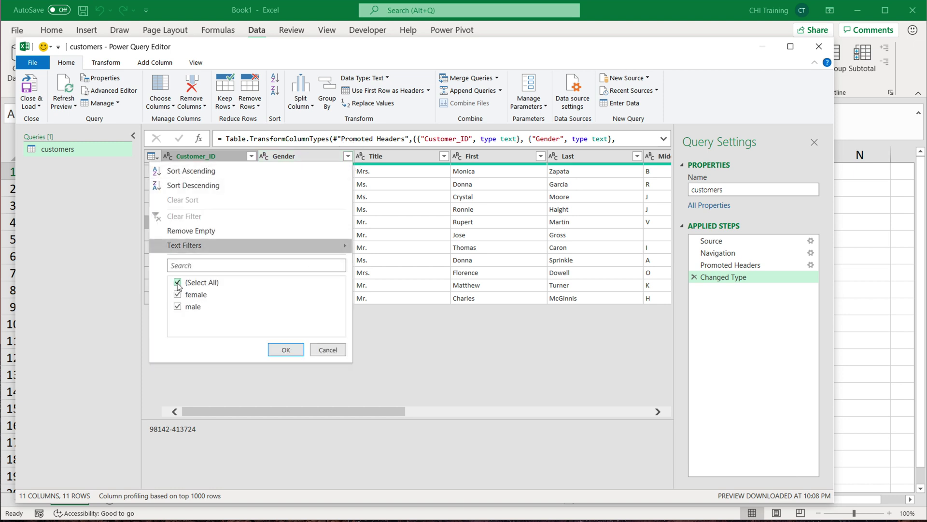
left_click(178, 283)
left_click(178, 296)
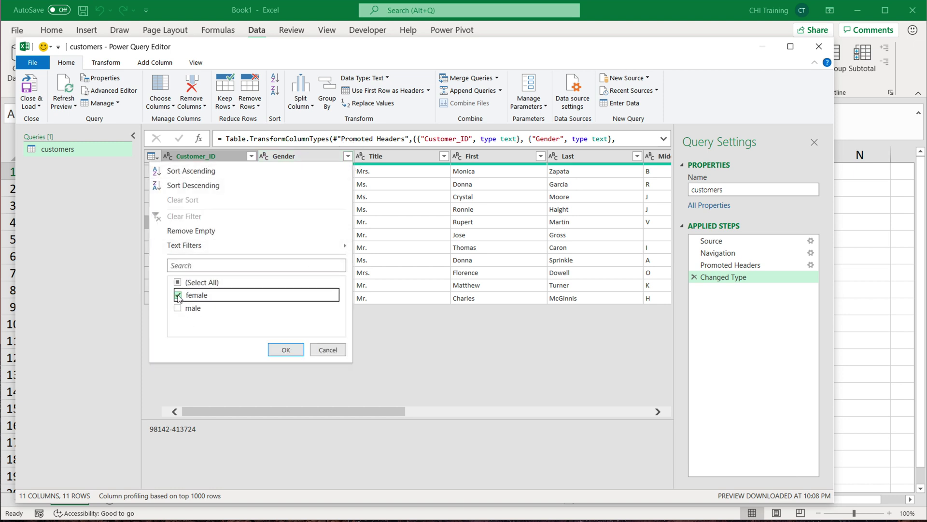
left_click(285, 350)
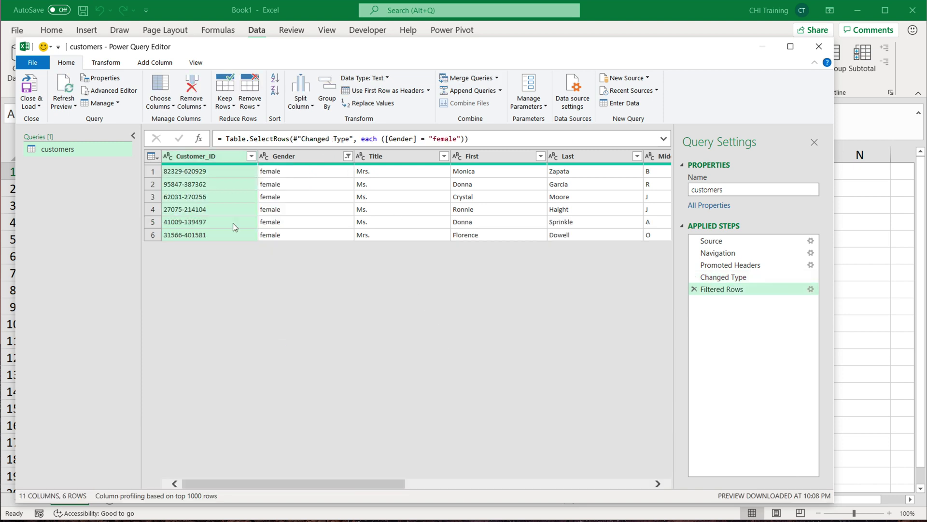
left_click(39, 106)
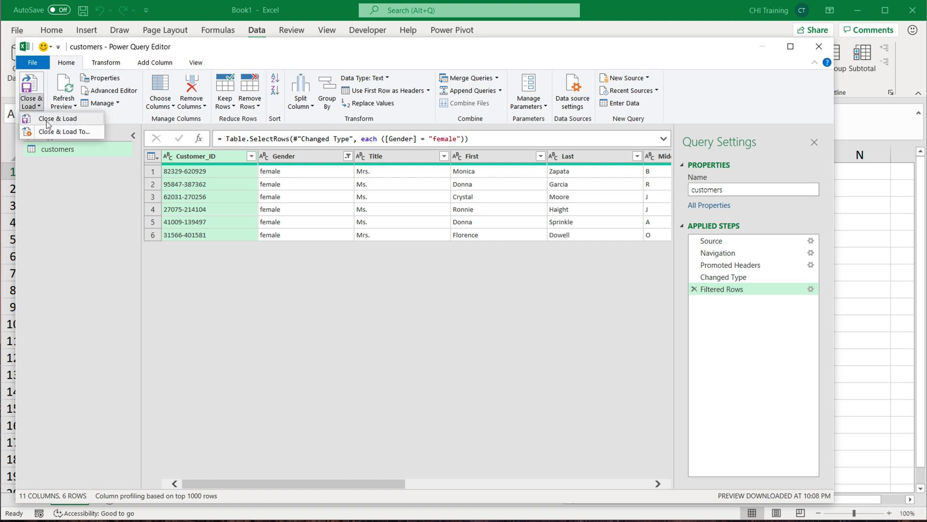
left_click(66, 120)
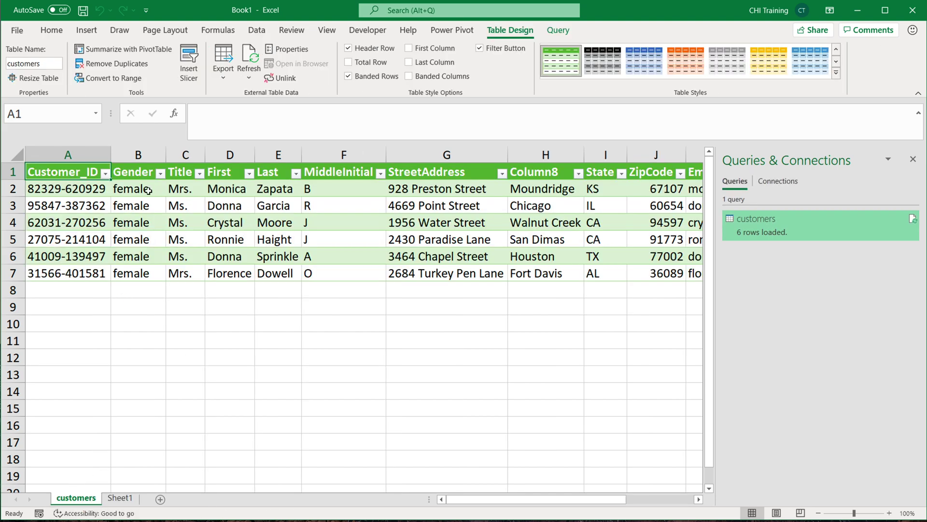
Step: Examine the loaded Gender values and review the customers query's details, hiding and reshowing the Queries & Connections pane
left_click_drag(138, 190, 140, 274)
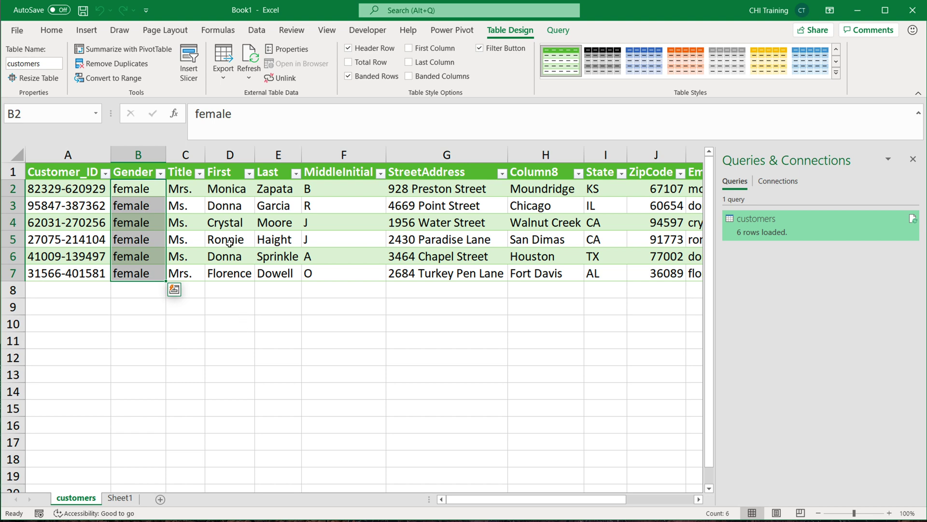
left_click(238, 225)
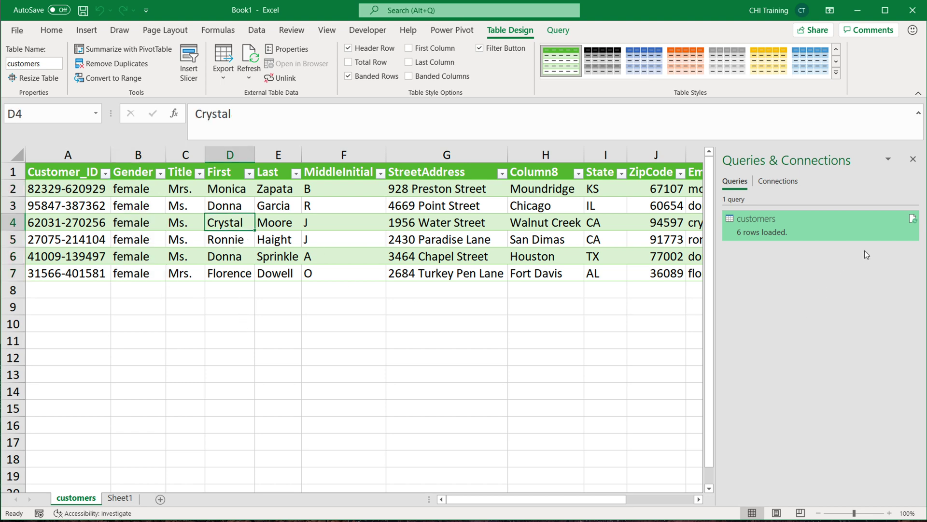
left_click(914, 221)
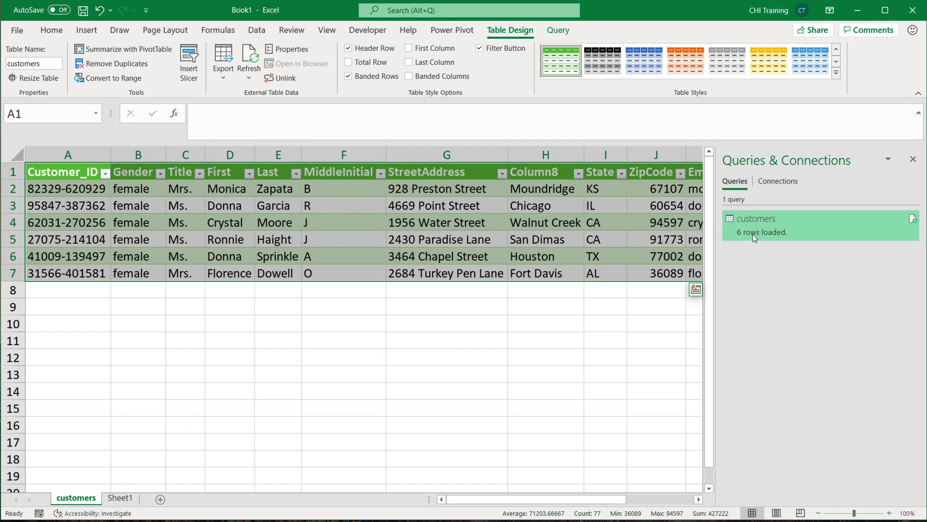
left_click(913, 159)
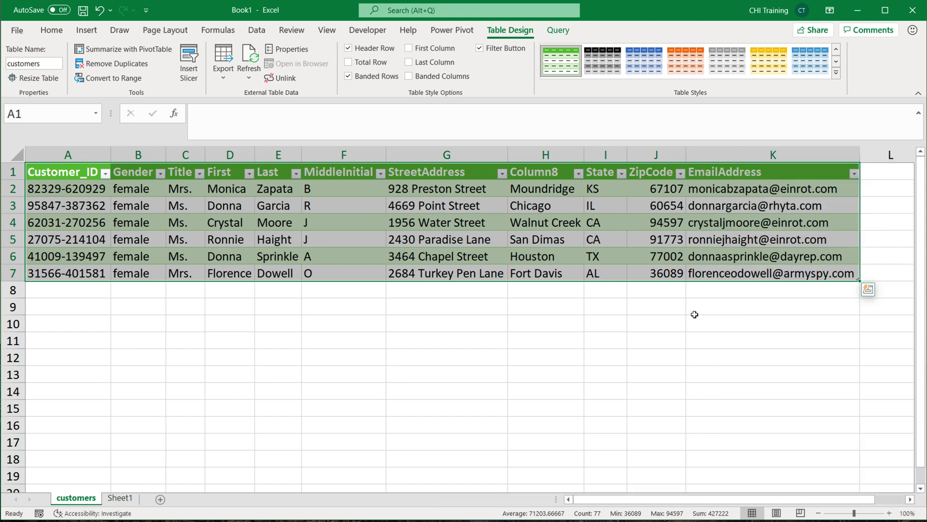
left_click(261, 30)
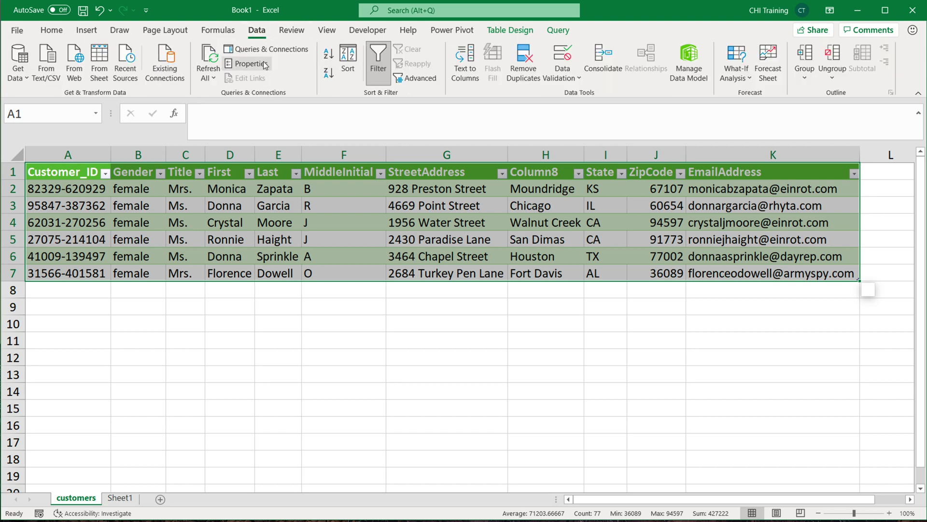
left_click(278, 53)
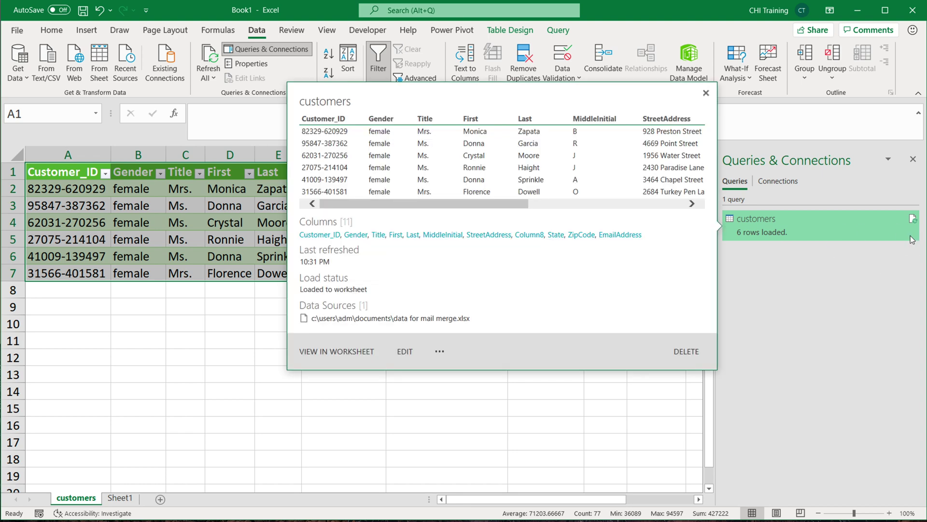
left_click(195, 208)
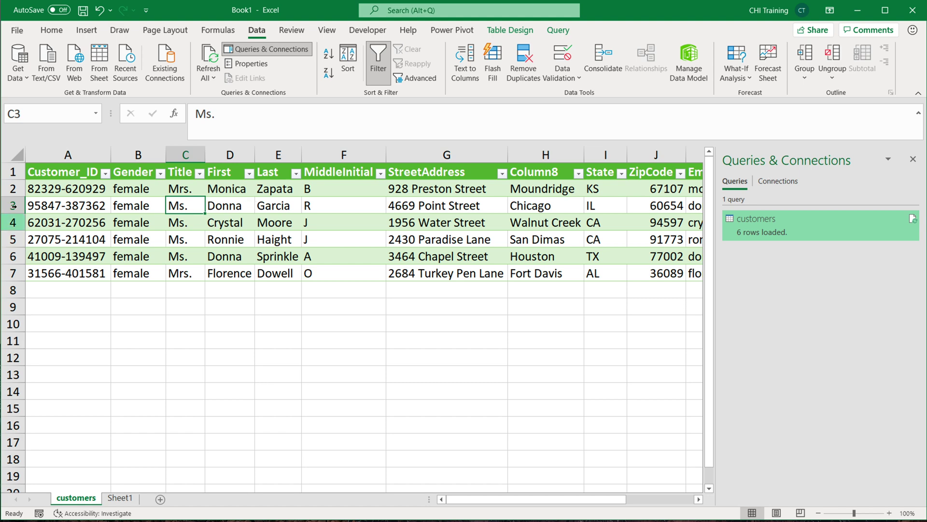
Step: Insert five blank rows above the customers table
left_click_drag(9, 170, 14, 235)
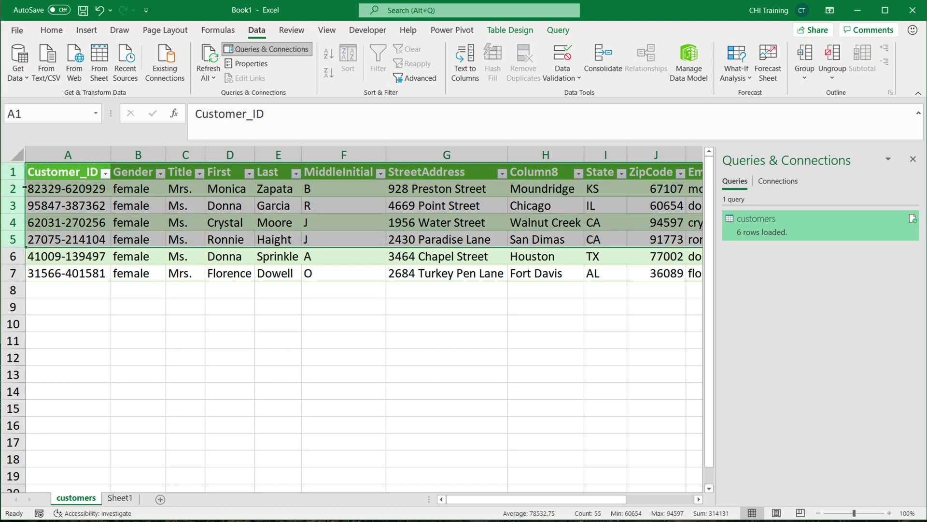
right_click(13, 172)
left_click(68, 272)
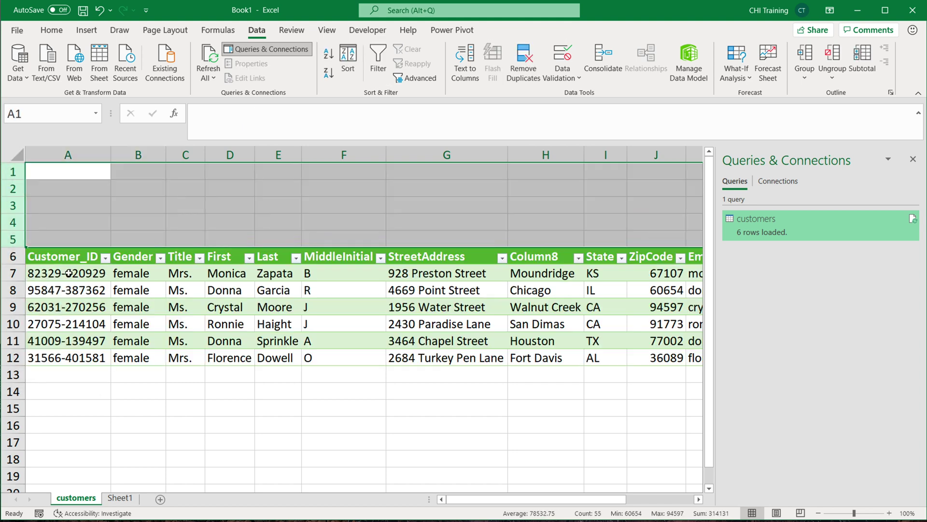
Step: Enter the header Gender in cell F1 and the criterion male in cell F2
left_click(333, 190)
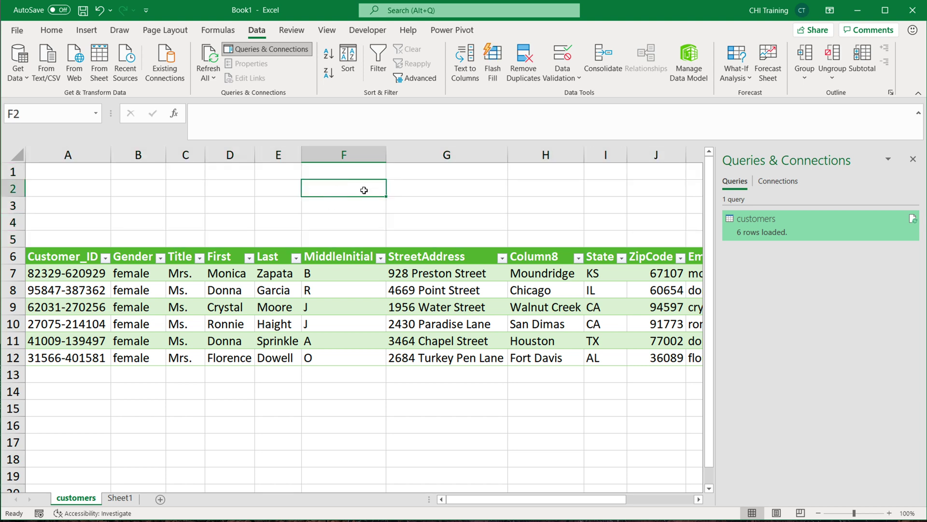
key("Up")
type("Gender")
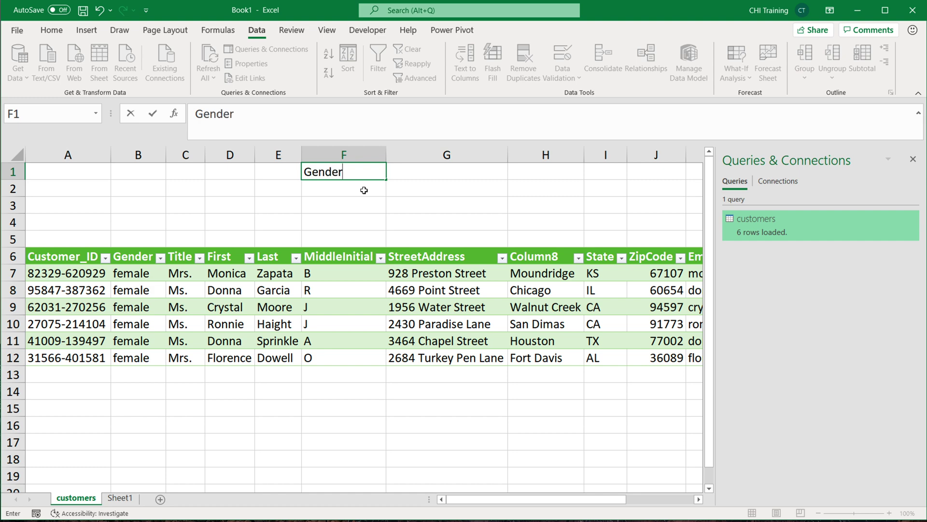
key("Return")
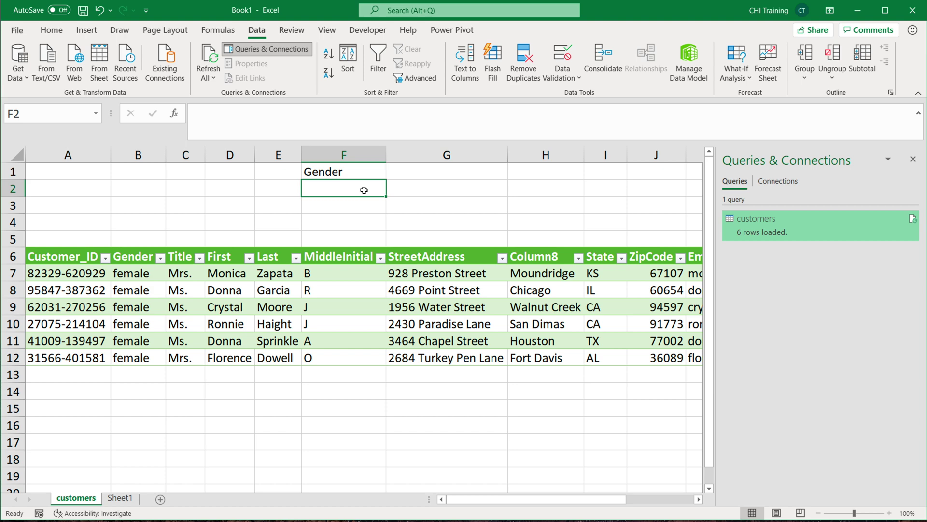
type("male")
key("Return")
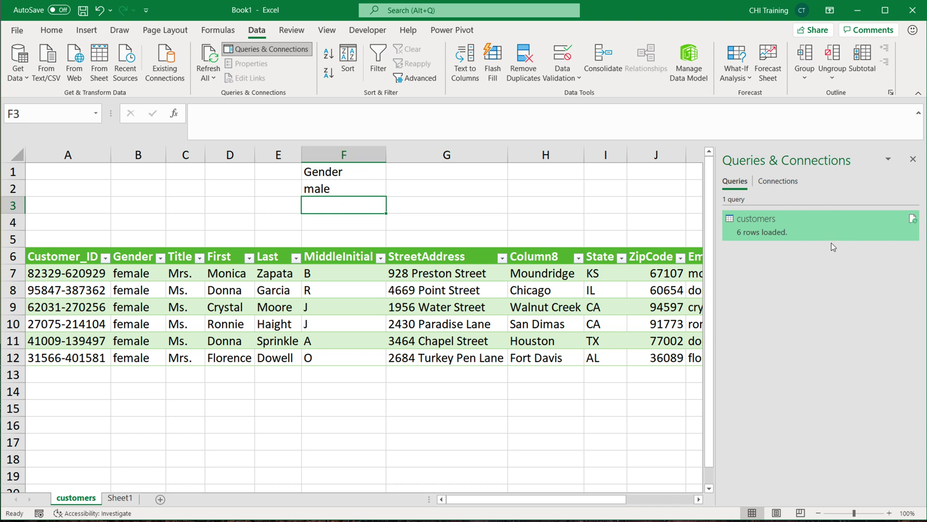
Step: Convert the range F1:F2 into a table with headers and apply an orange light table style to it
left_click_drag(337, 174, 335, 194)
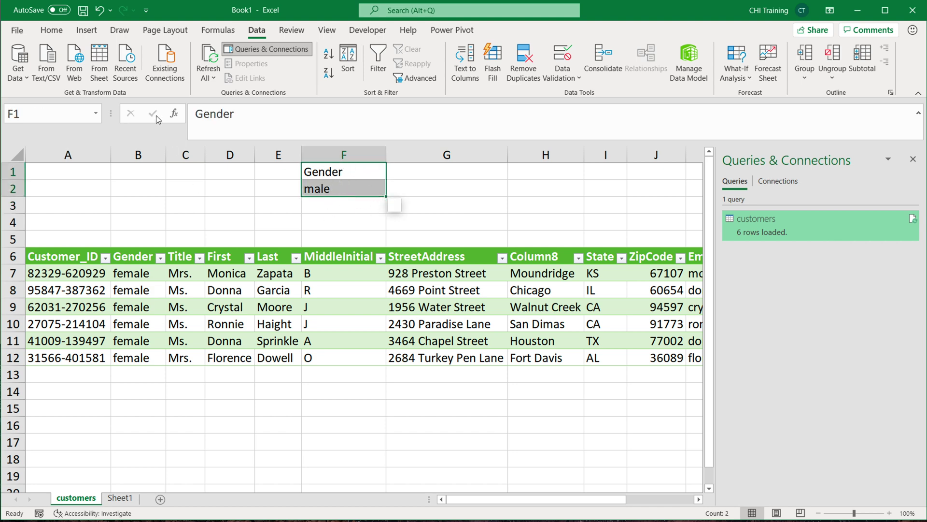
left_click(88, 30)
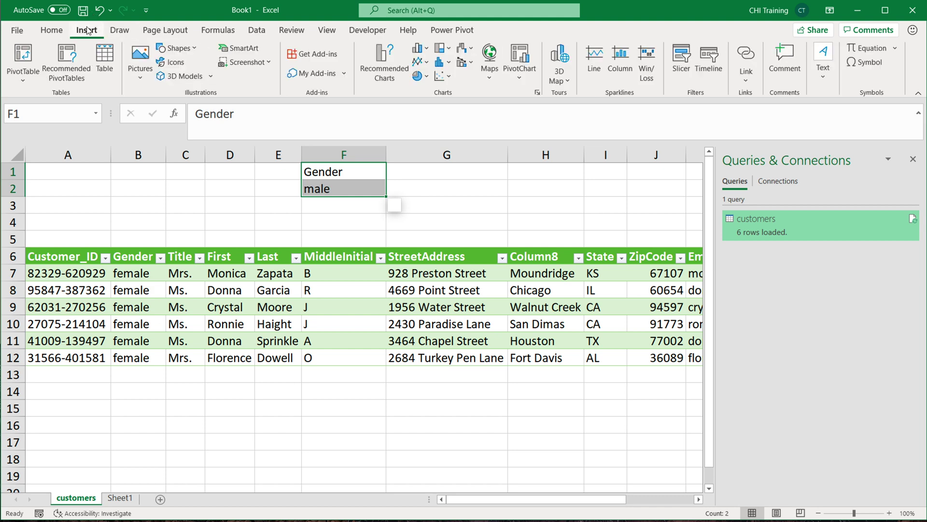
left_click(105, 64)
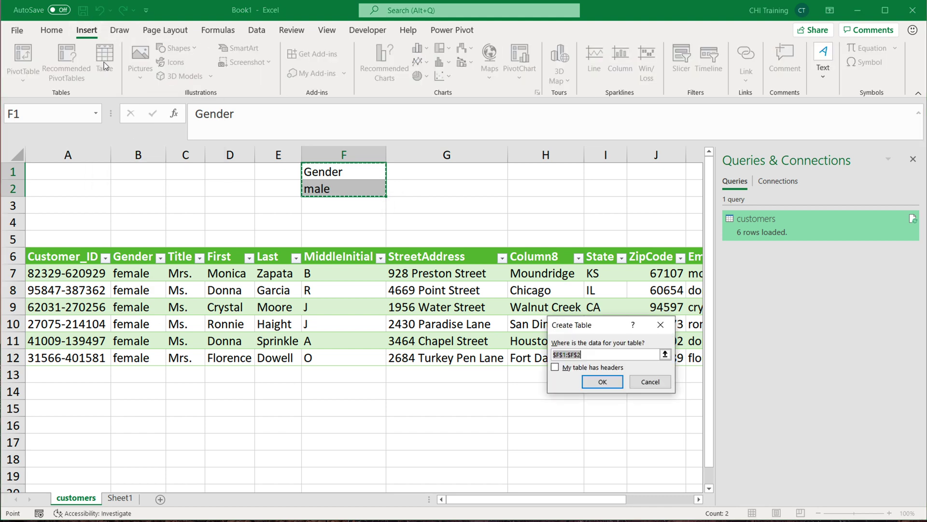
left_click(579, 372)
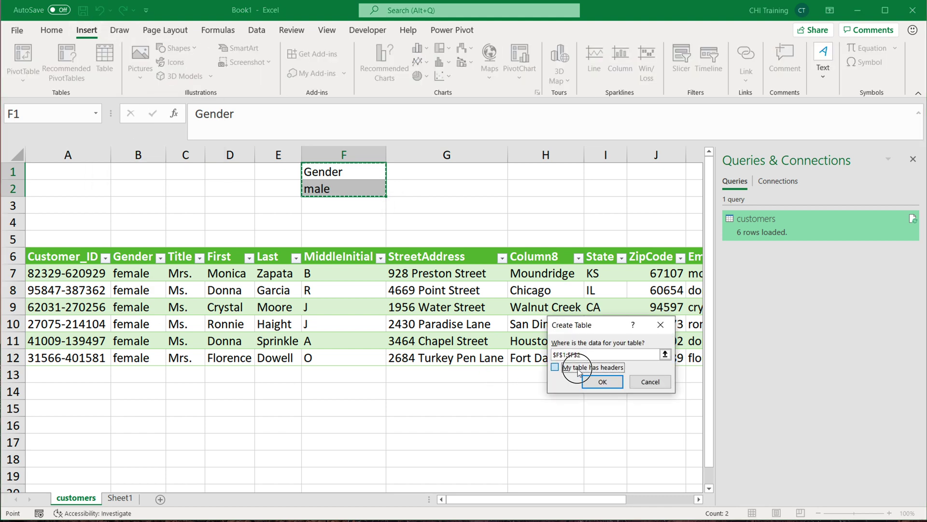
left_click(609, 372)
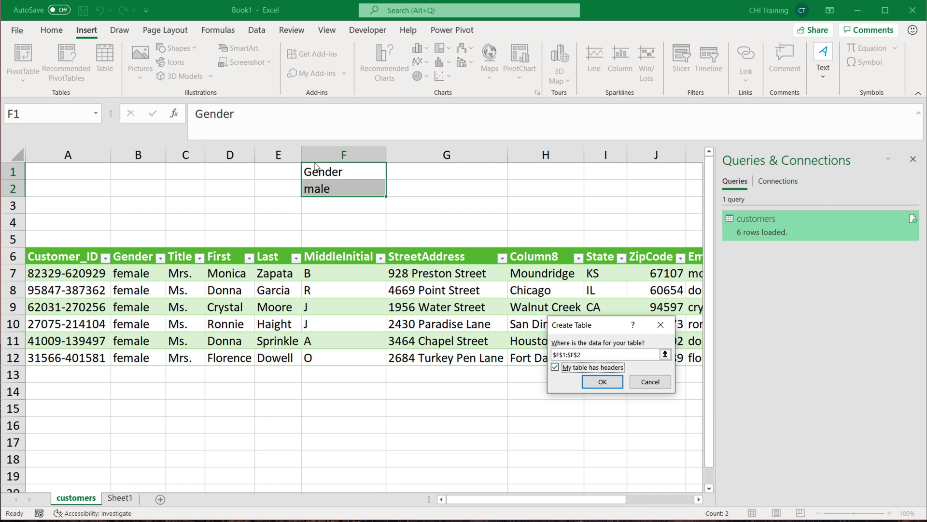
left_click(606, 382)
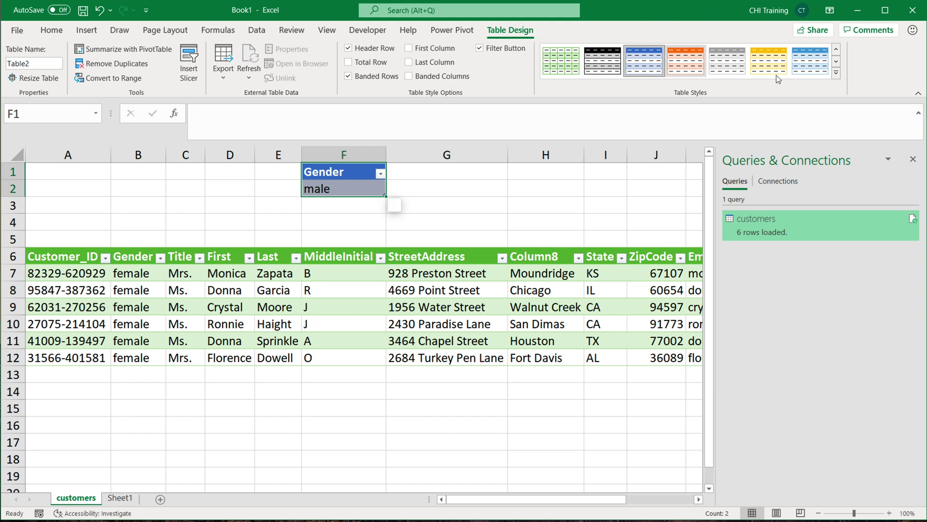
left_click(836, 73)
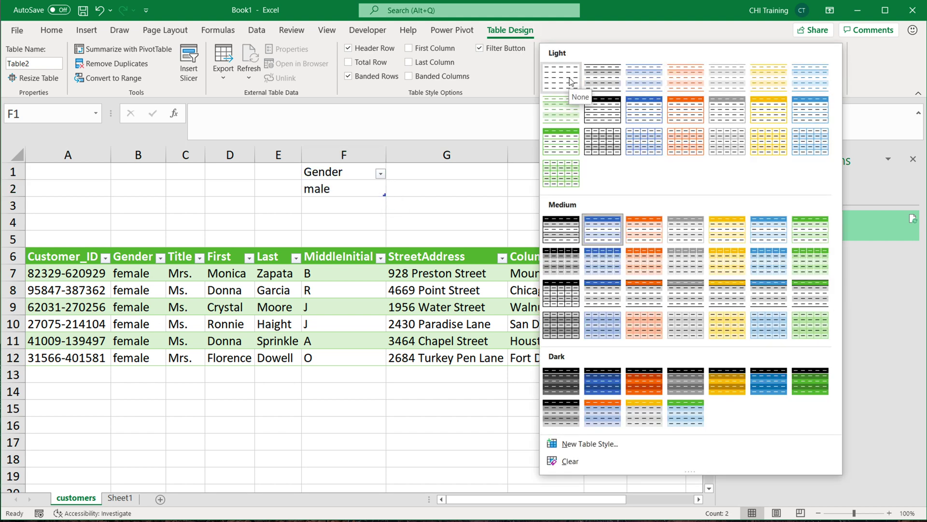
left_click(679, 121)
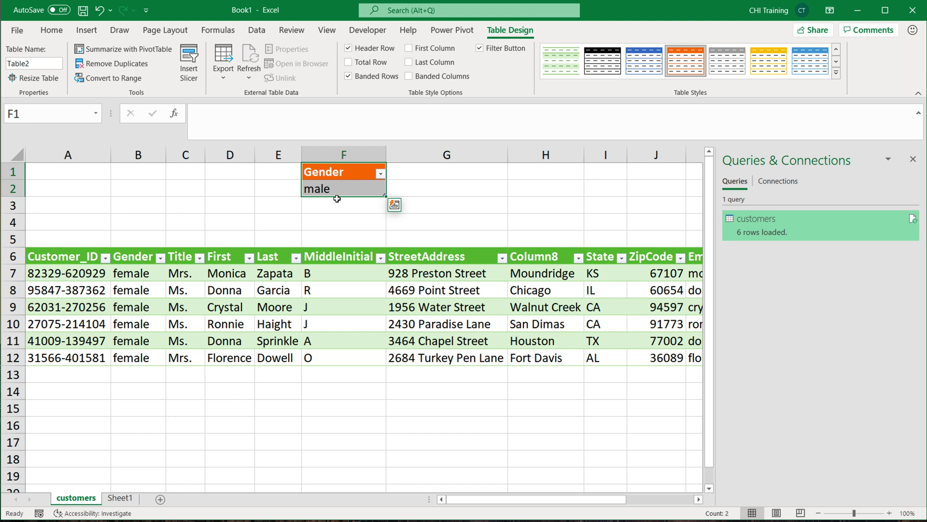
Step: Rename the small Gender criterion table as ourchoice
left_click(8, 63)
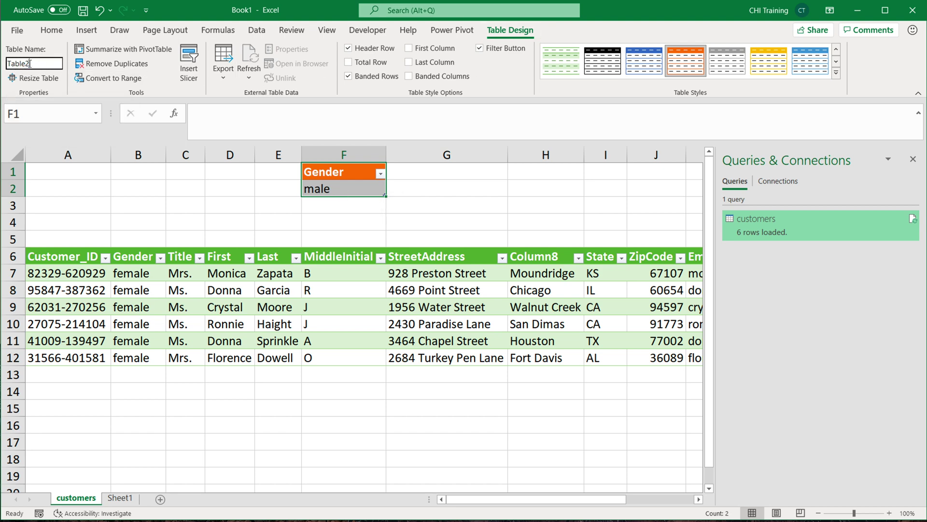
left_click_drag(35, 64, 2, 63)
type("c")
type("urchoice")
key("Return")
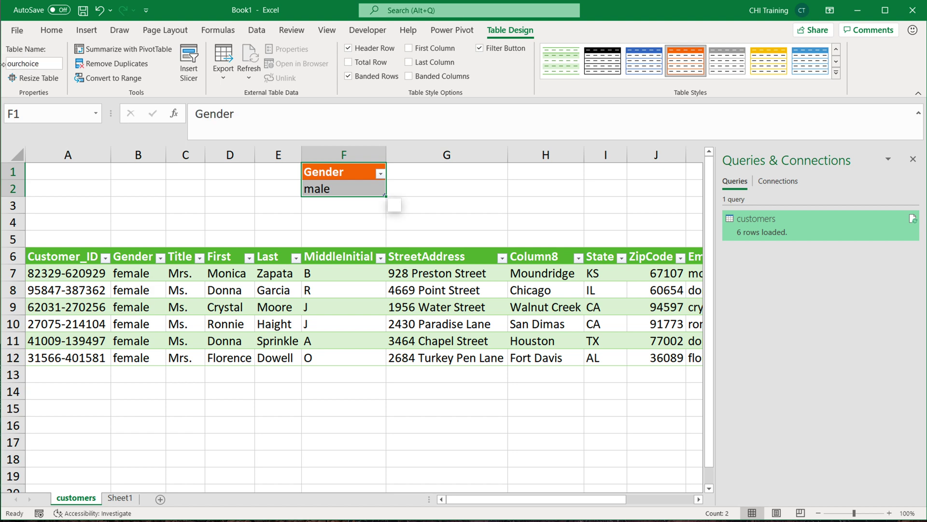
Step: Create a new Power Query query from the ourchoice table on the customers sheet
left_click(333, 172)
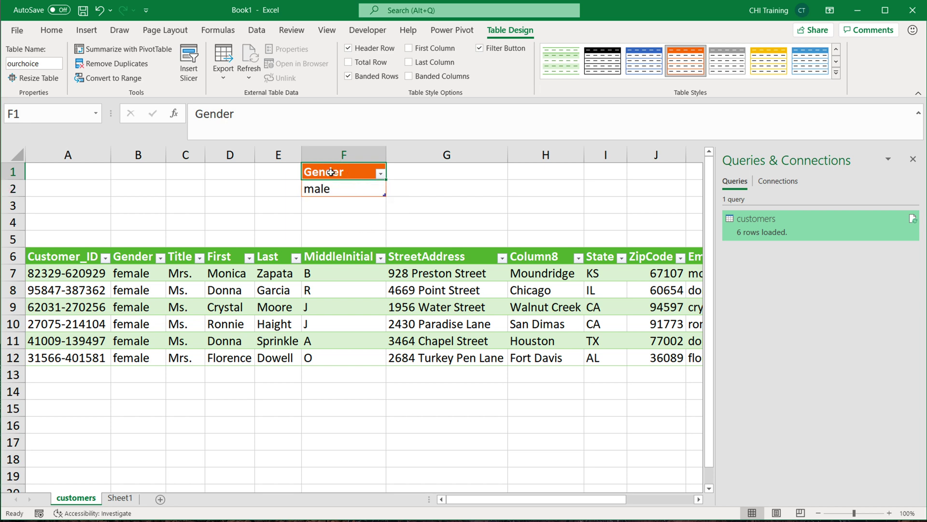
left_click(254, 34)
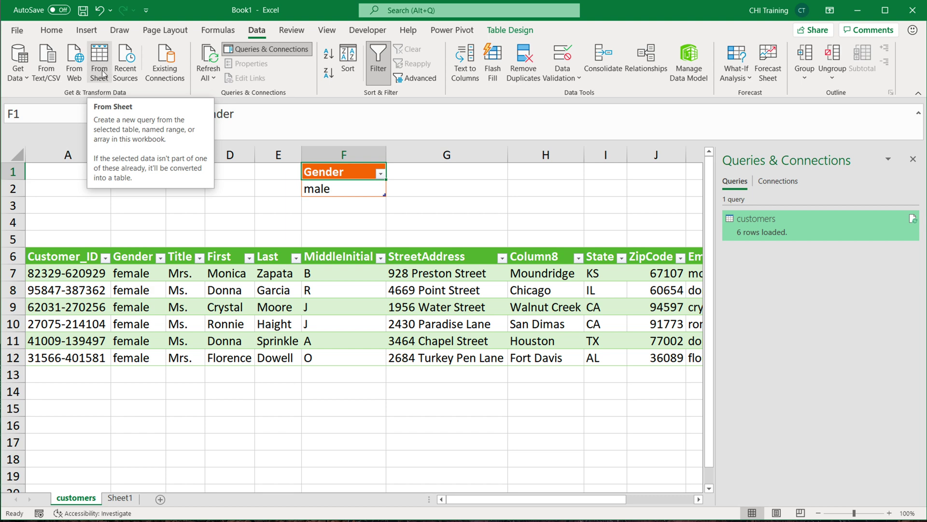
left_click(25, 79)
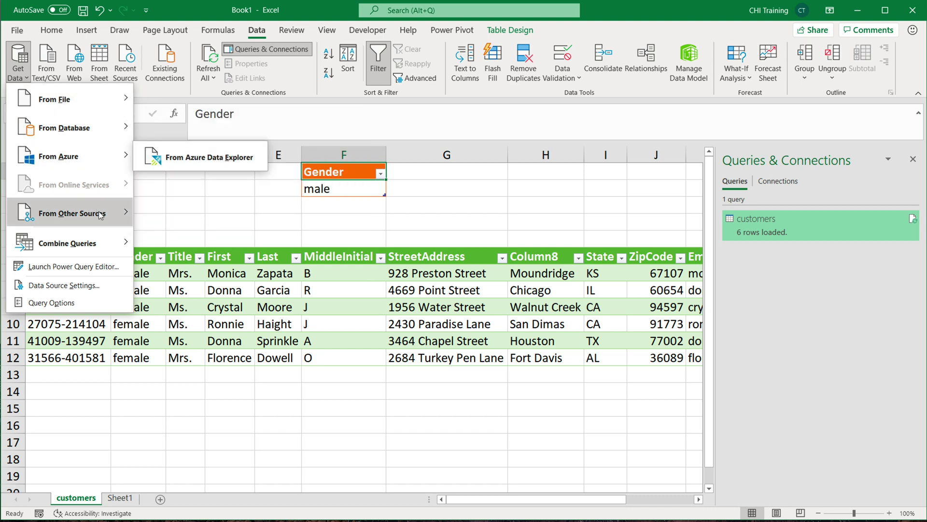
mouse_move(98, 217)
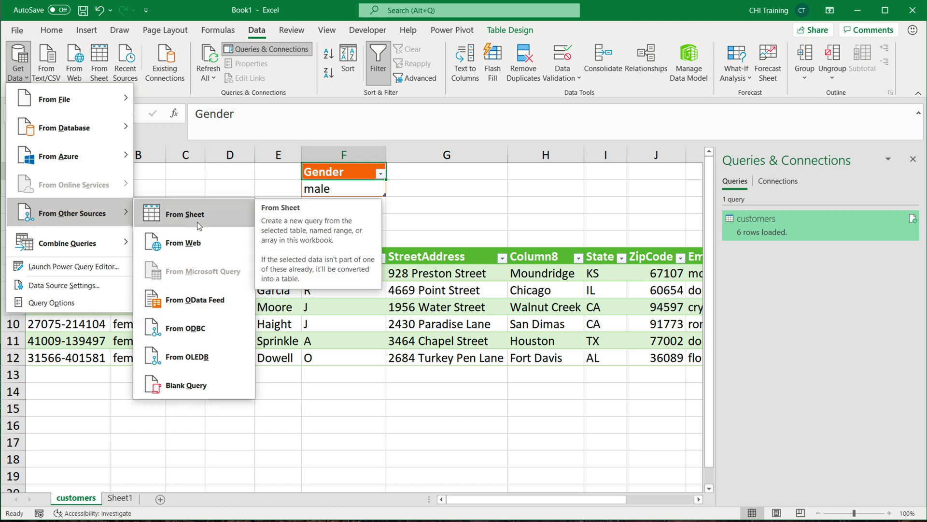
left_click(197, 222)
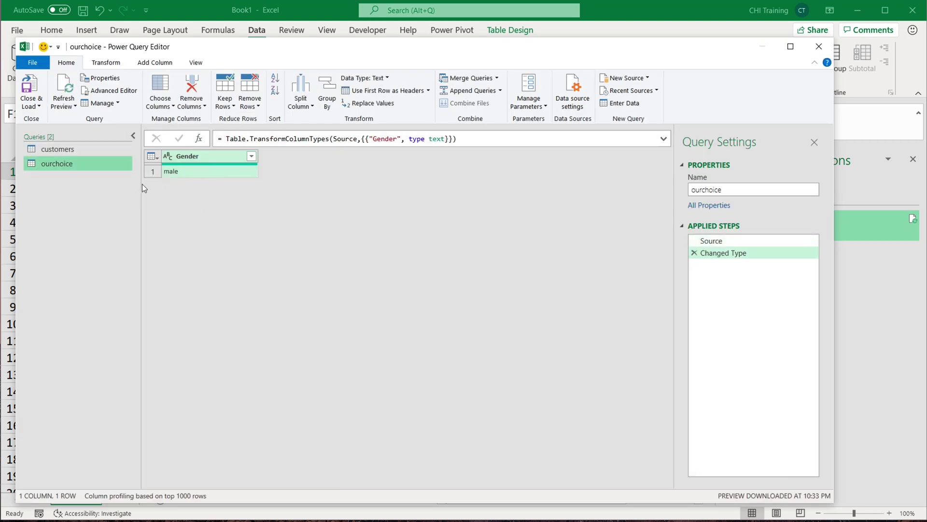
Step: Create a function without parameters named getChoice from the ourchoice query
left_click(60, 151)
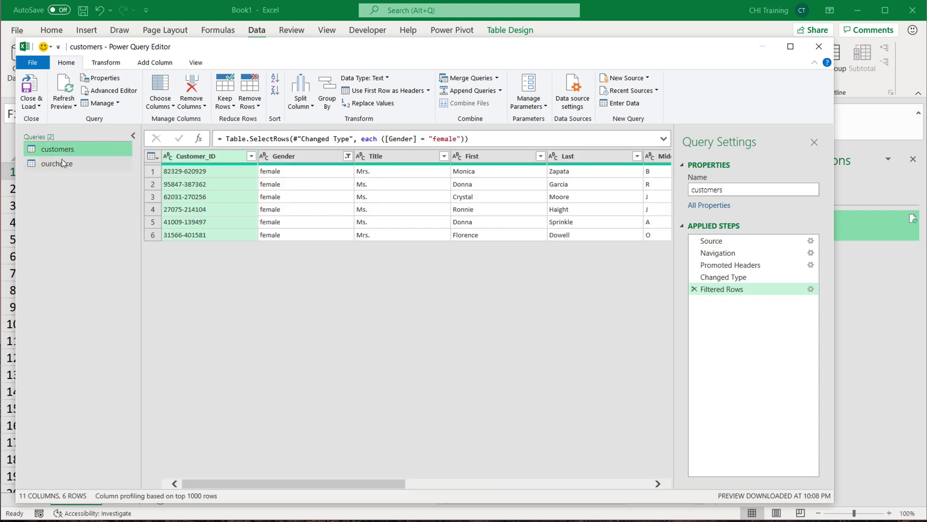
left_click(54, 165)
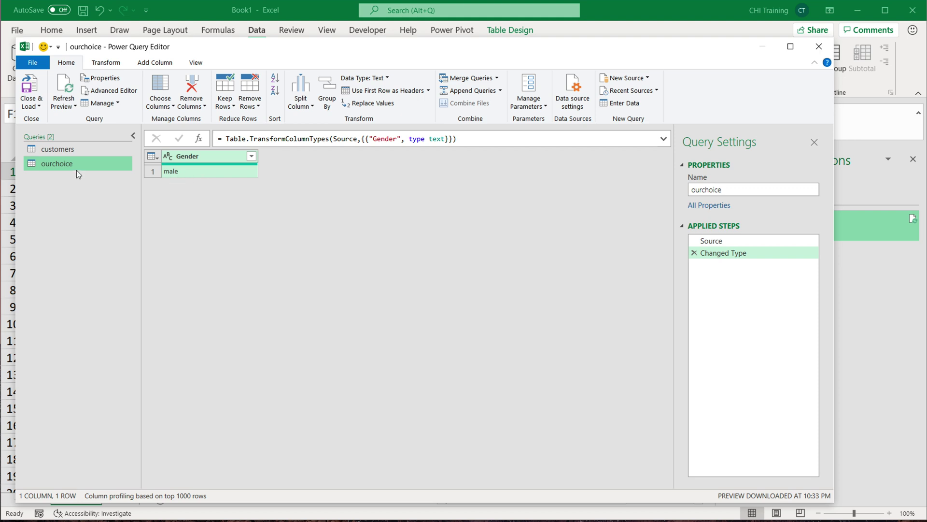
left_click(78, 152)
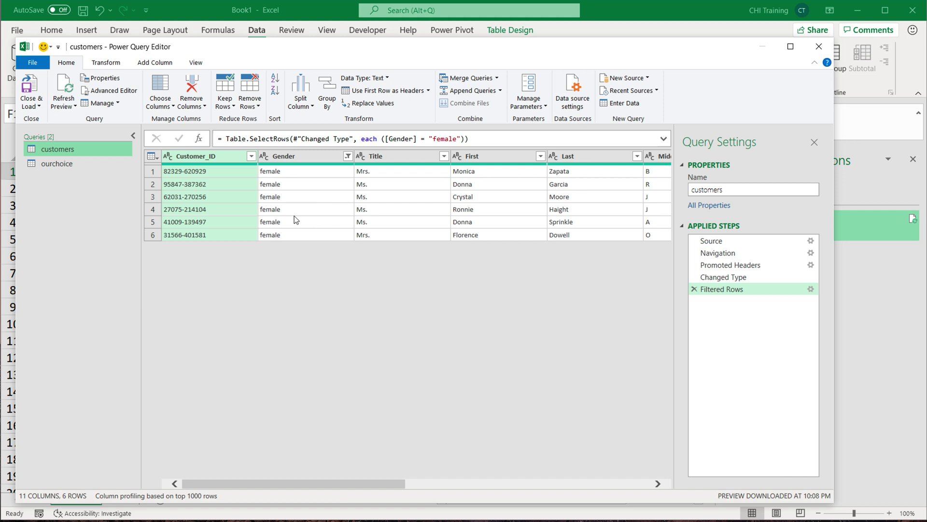
left_click(59, 166)
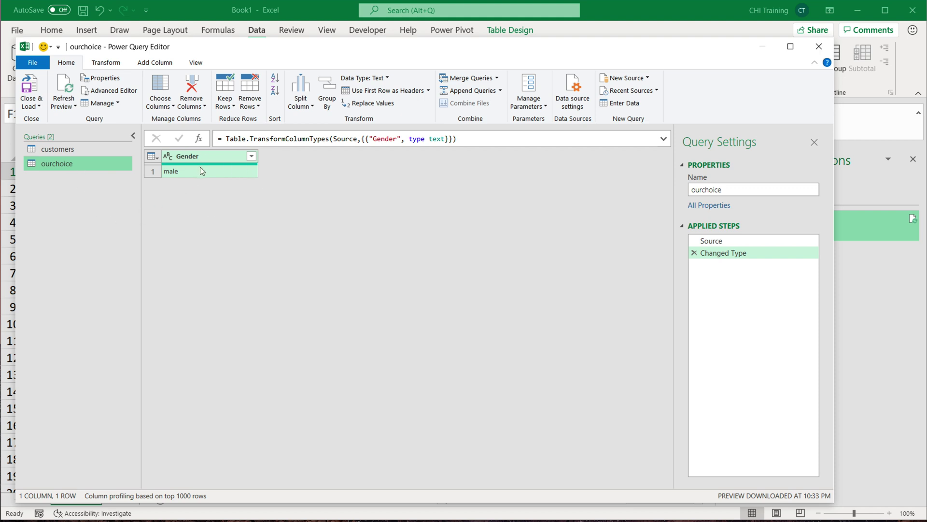
right_click(50, 166)
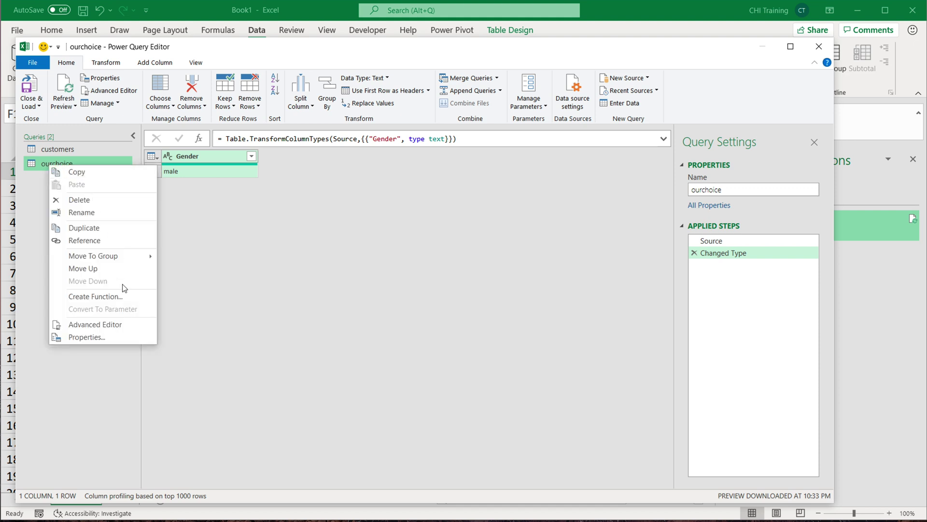
left_click(112, 298)
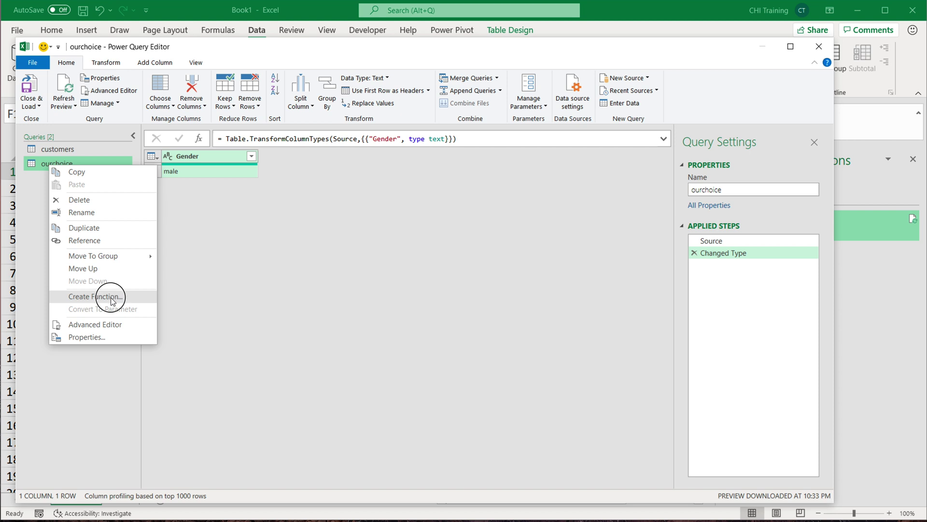
left_click_drag(491, 276, 264, 200)
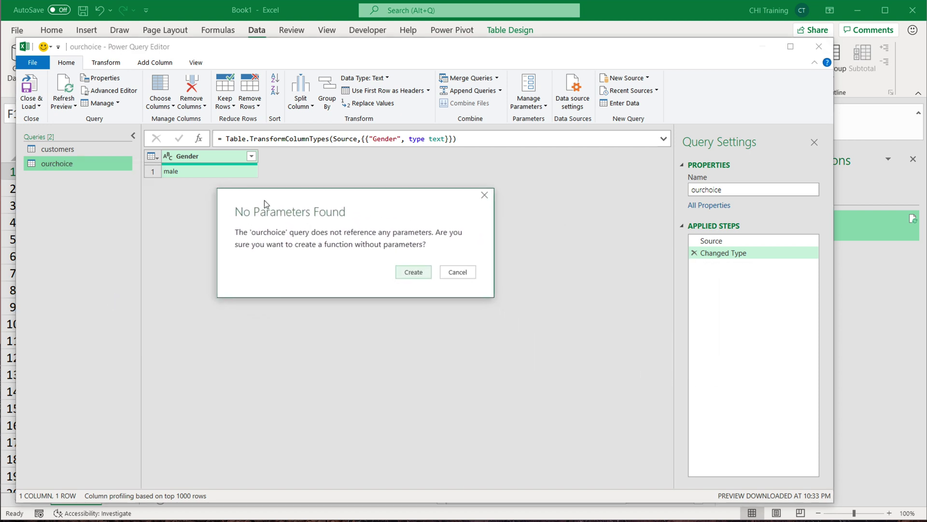
left_click(408, 272)
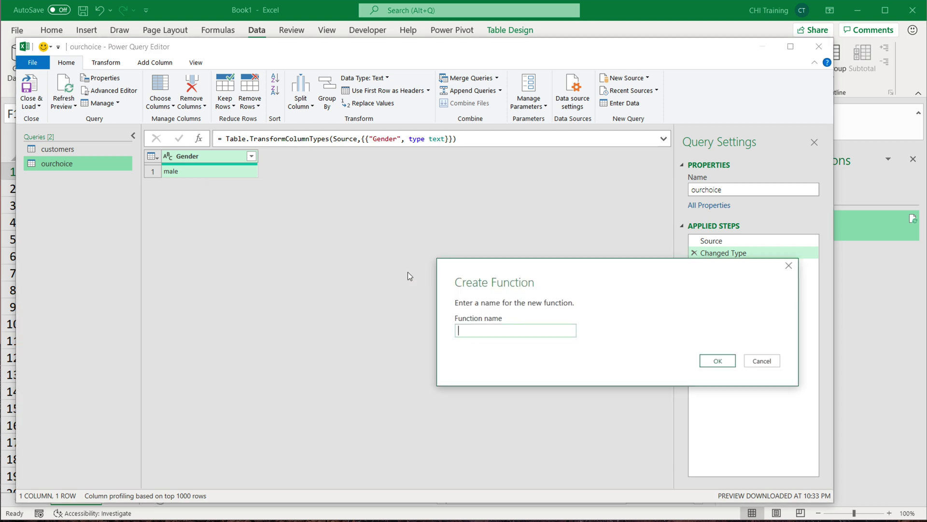
left_click_drag(487, 274, 237, 201)
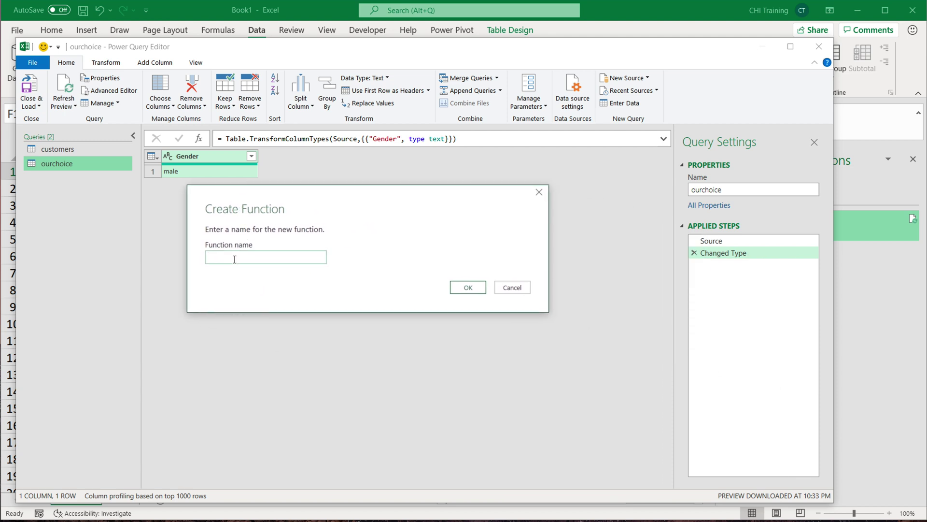
left_click(268, 257)
type("getChoice")
double_click(231, 258)
left_click(463, 290)
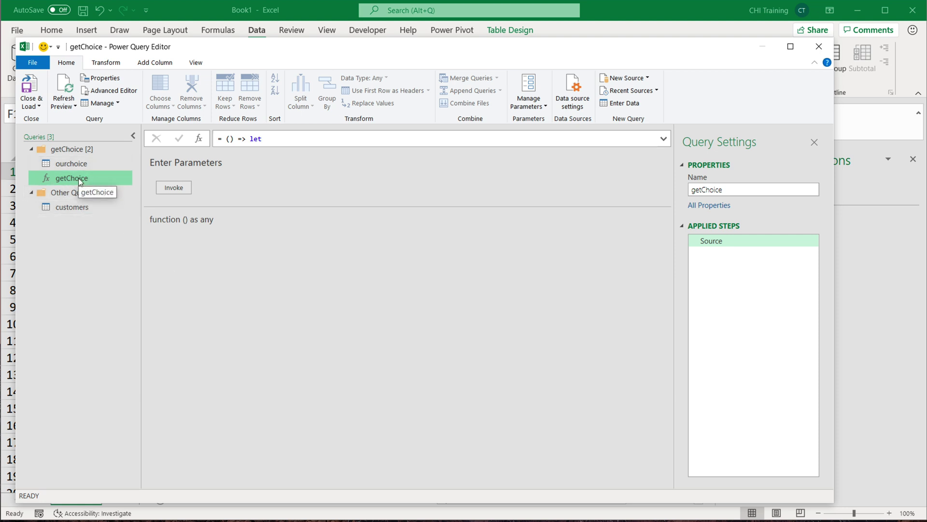
Step: Replace "female" with getChoice() in the Filtered Rows line of the customers query's code and apply the edit
left_click(73, 167)
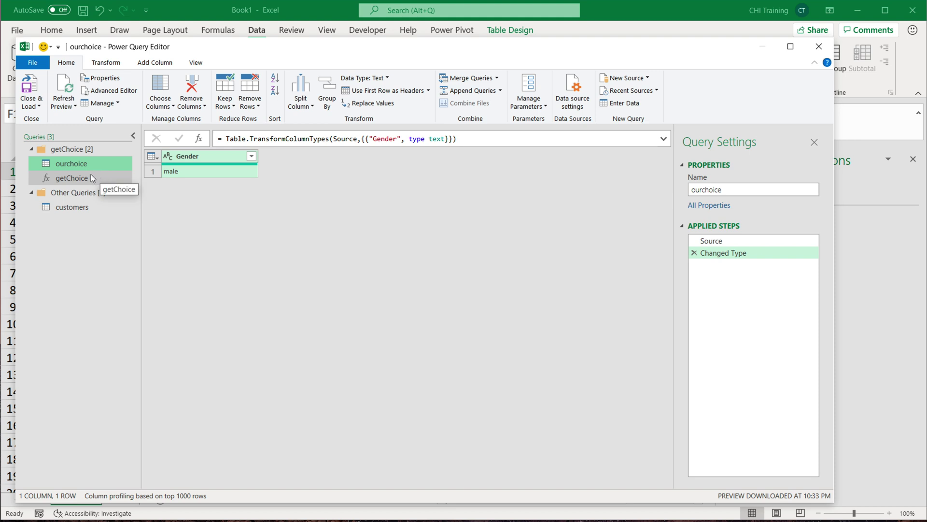
left_click(75, 178)
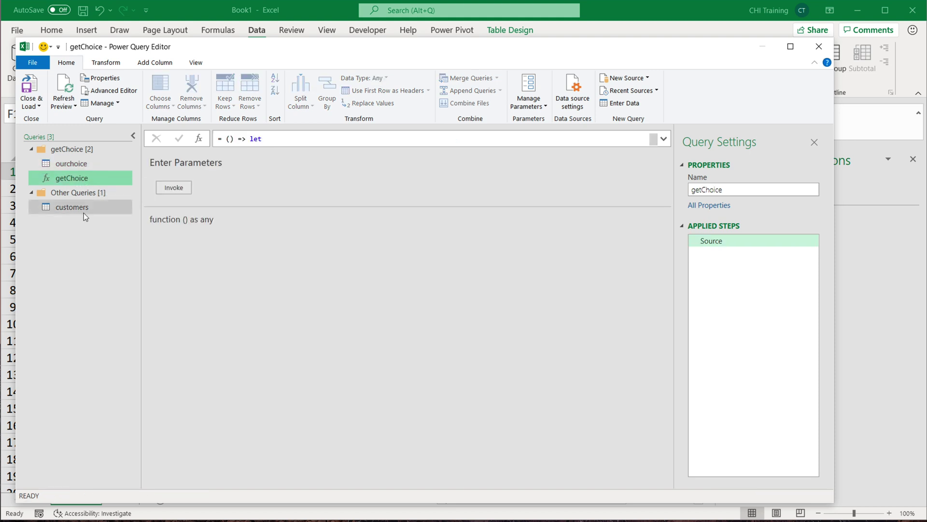
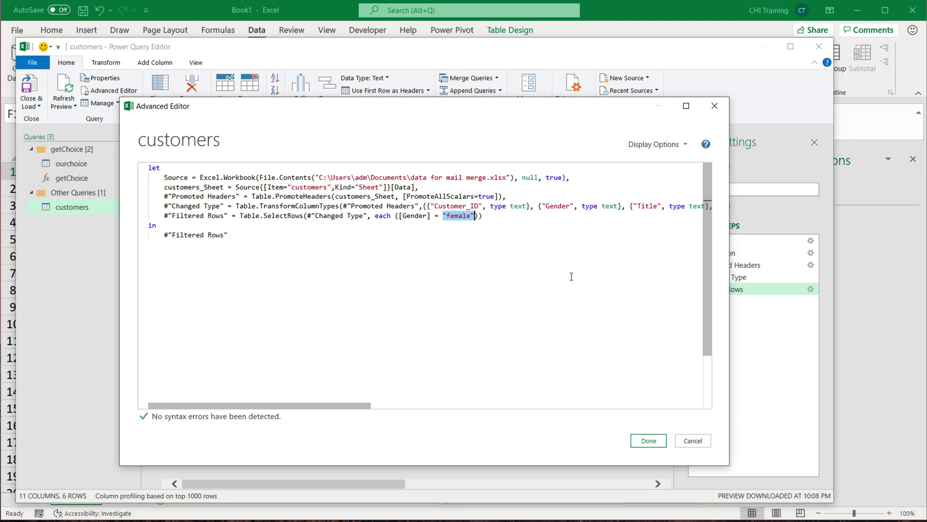
key("Delete")
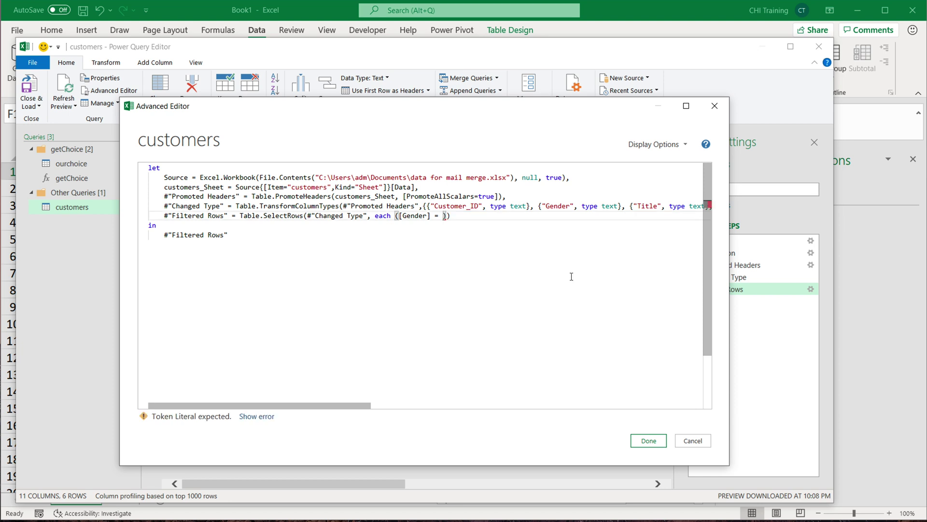
type("get")
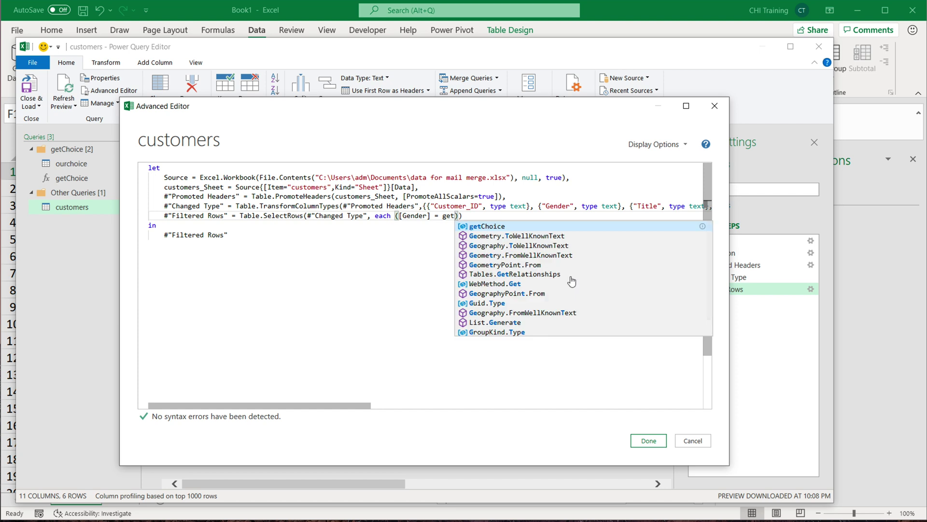
key("Tab")
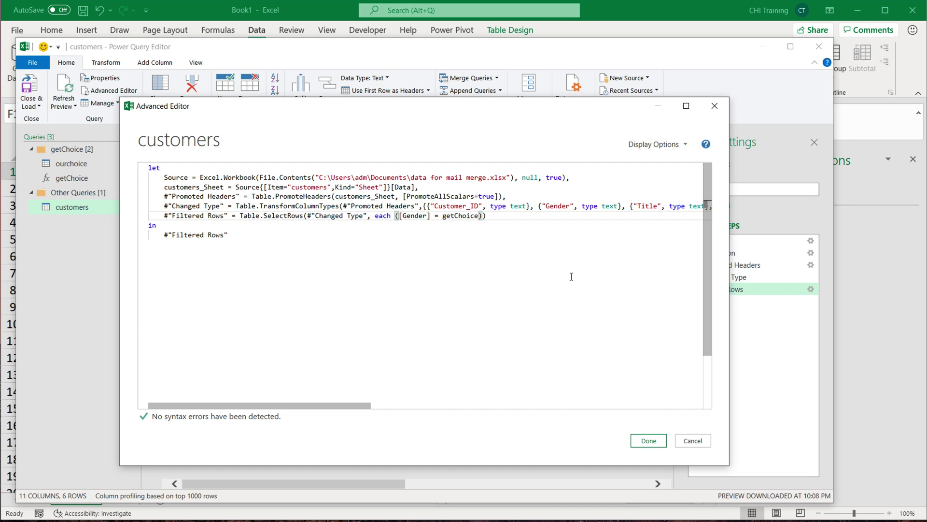
type("(")
left_click(503, 222)
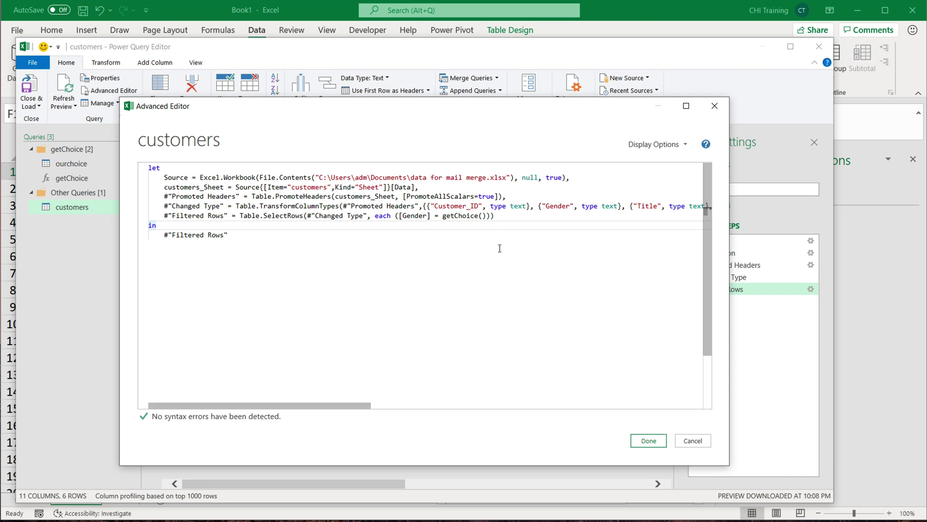
left_click(609, 397)
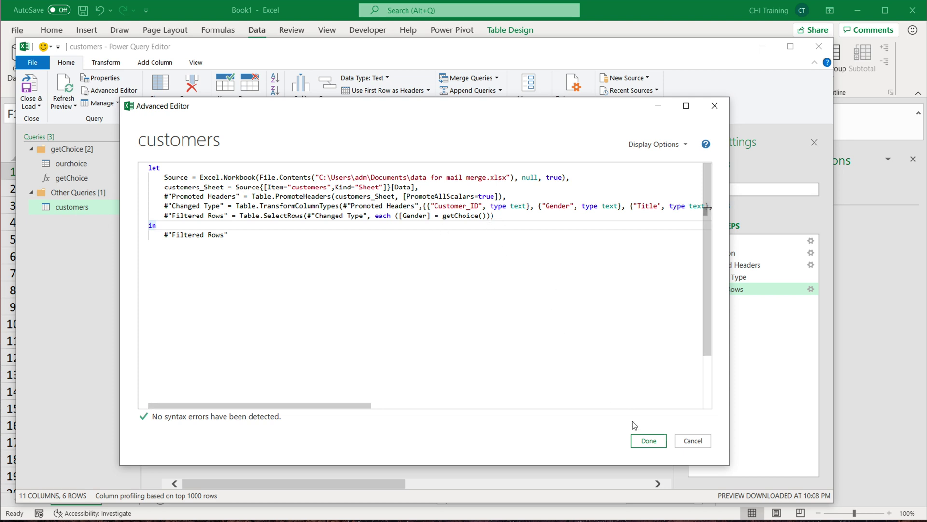
left_click(649, 441)
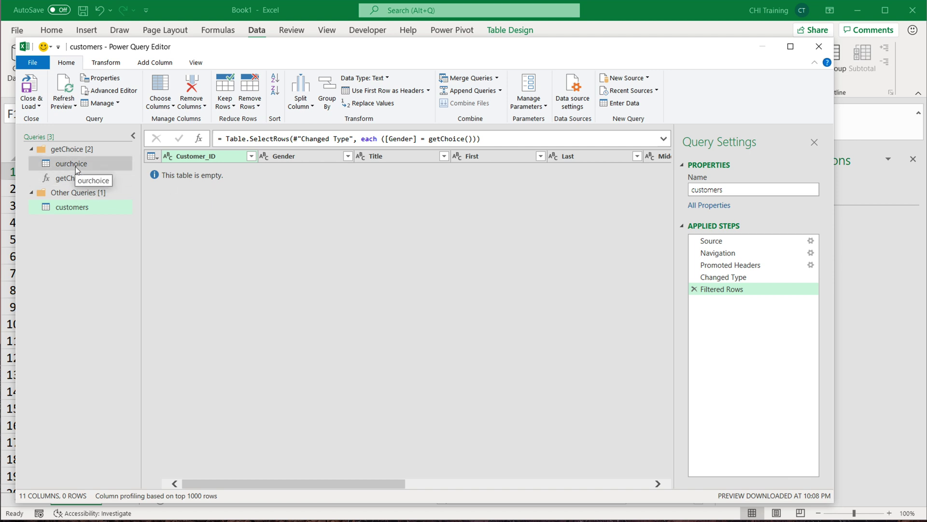
Step: Open the code of the getChoice function in the Advanced Editor, accepting that it stops updating from ourchoice
left_click(75, 167)
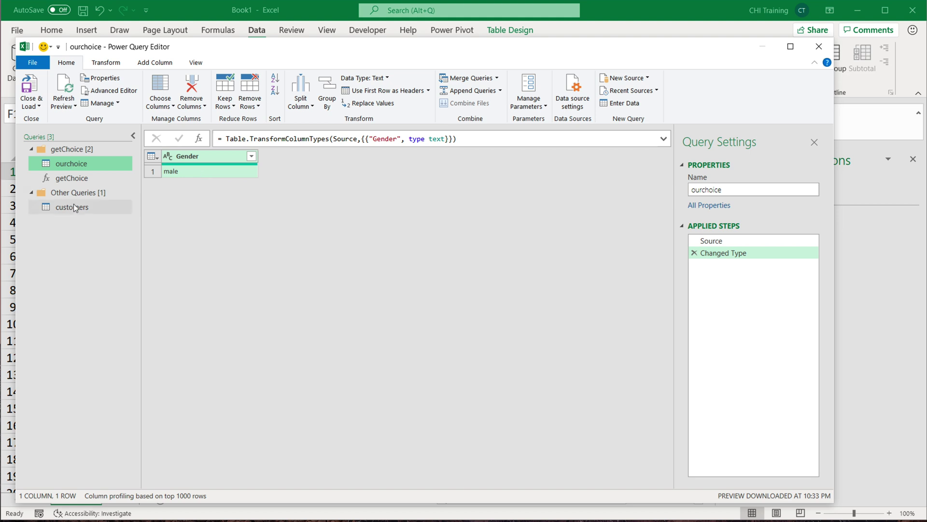
left_click(66, 178)
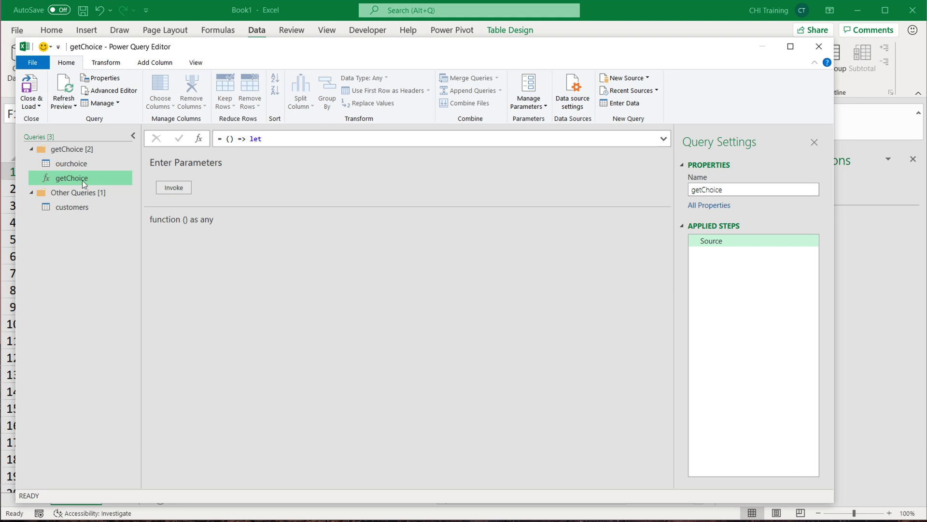
left_click(100, 91)
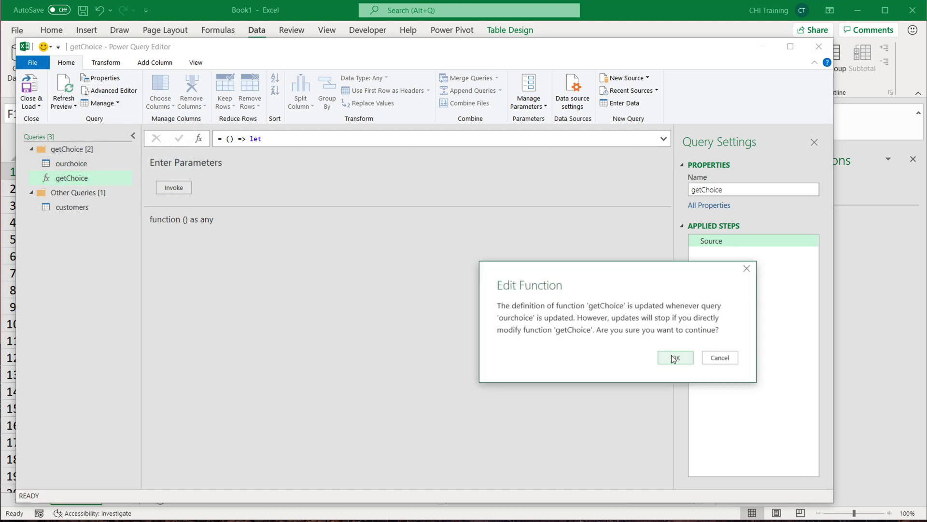
left_click(673, 358)
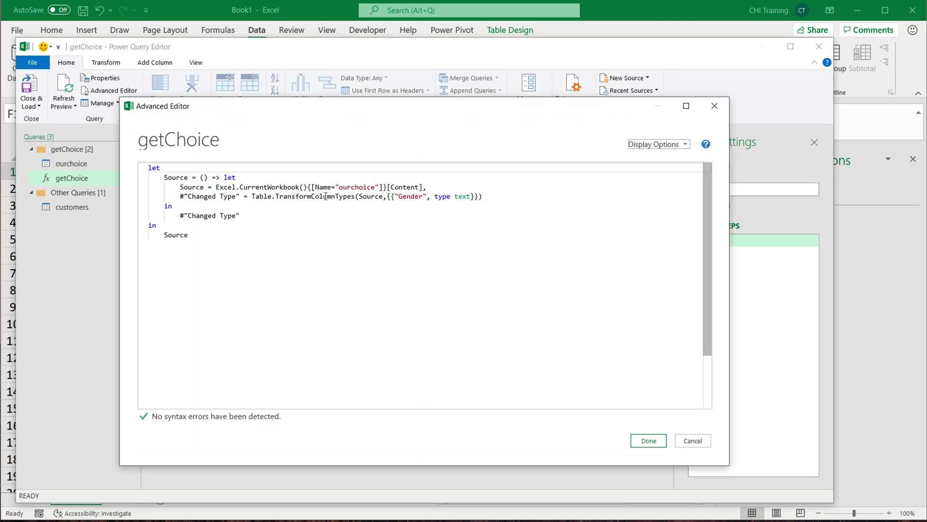
left_click(489, 196)
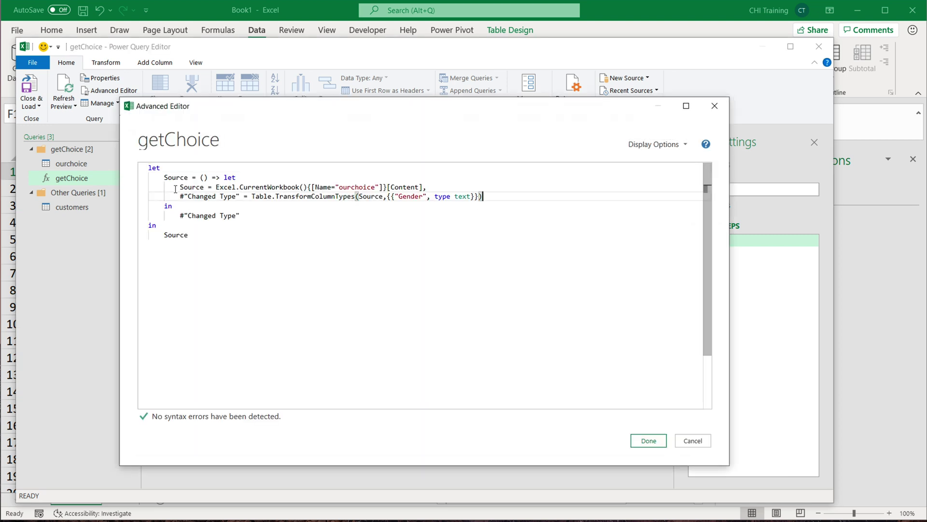
left_click_drag(174, 187, 501, 195)
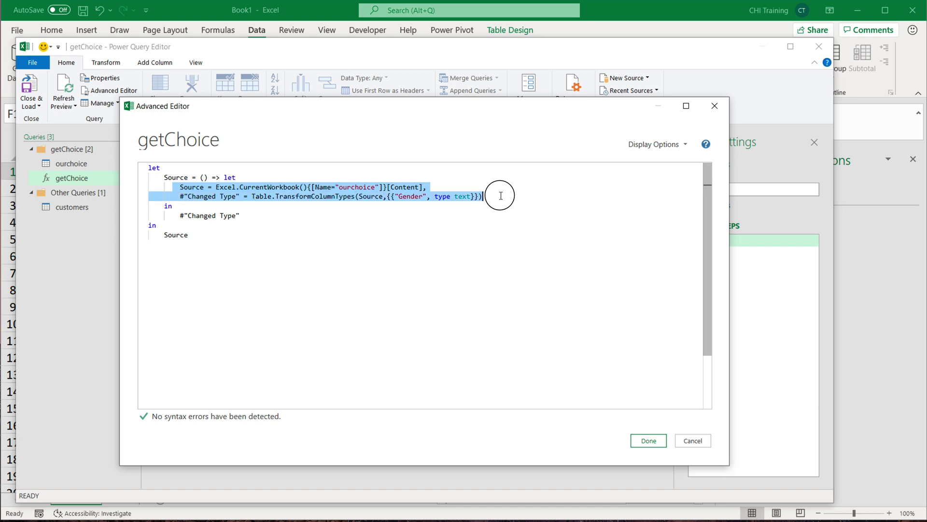
left_click(455, 204)
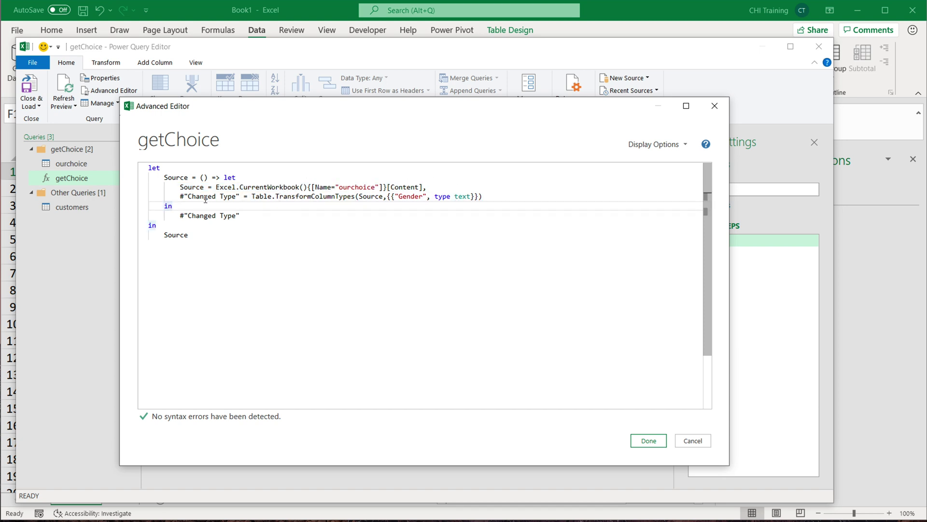
left_click(254, 196)
double_click(261, 197)
left_click_drag(180, 197, 240, 197)
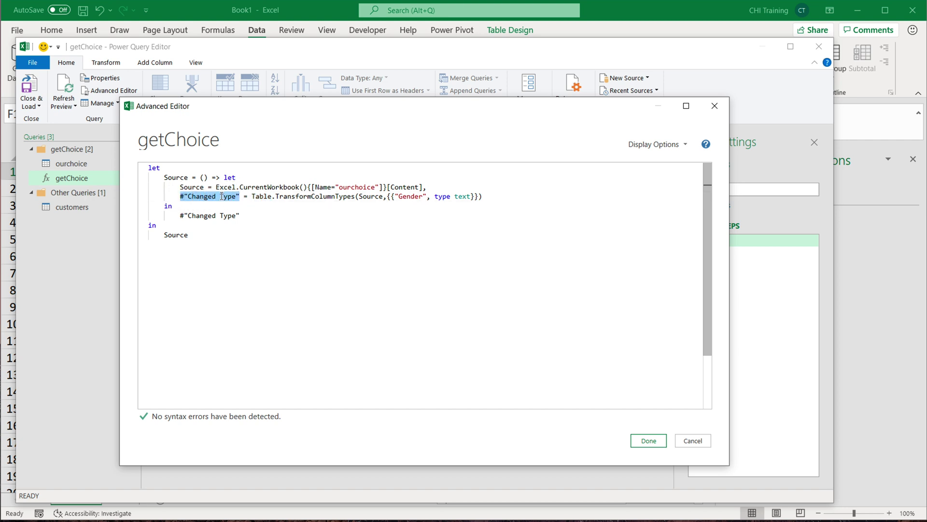
Step: Add a comma after the Changed Type line in getChoice and start a new line defining res as Table.FirstValue
left_click(493, 197)
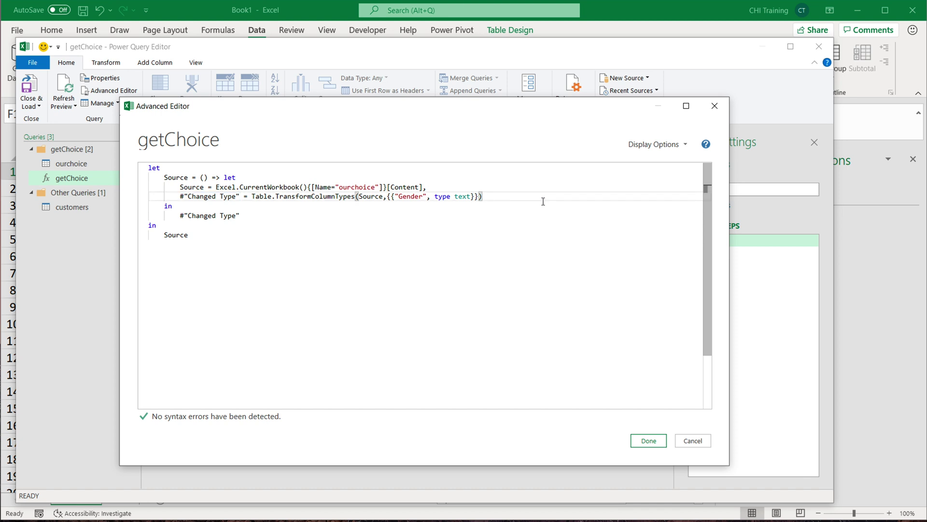
type(",")
key("Return")
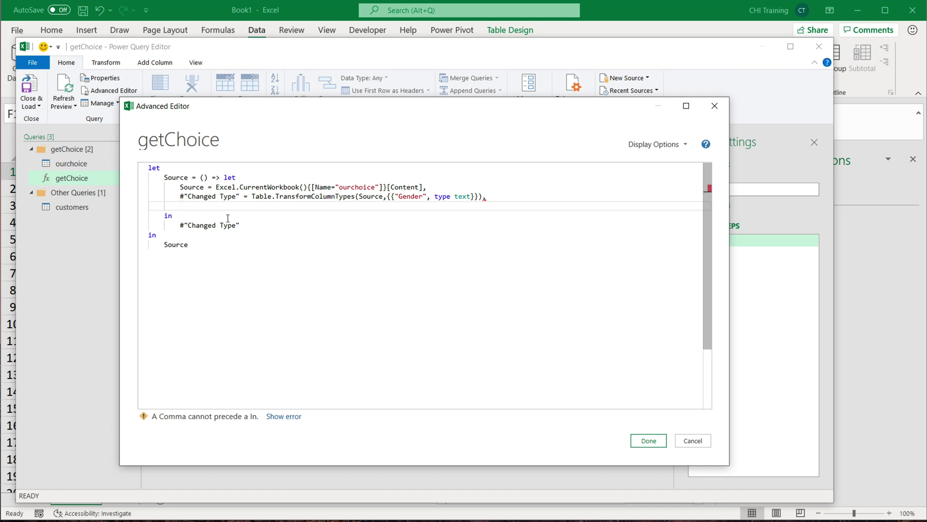
type("res = ")
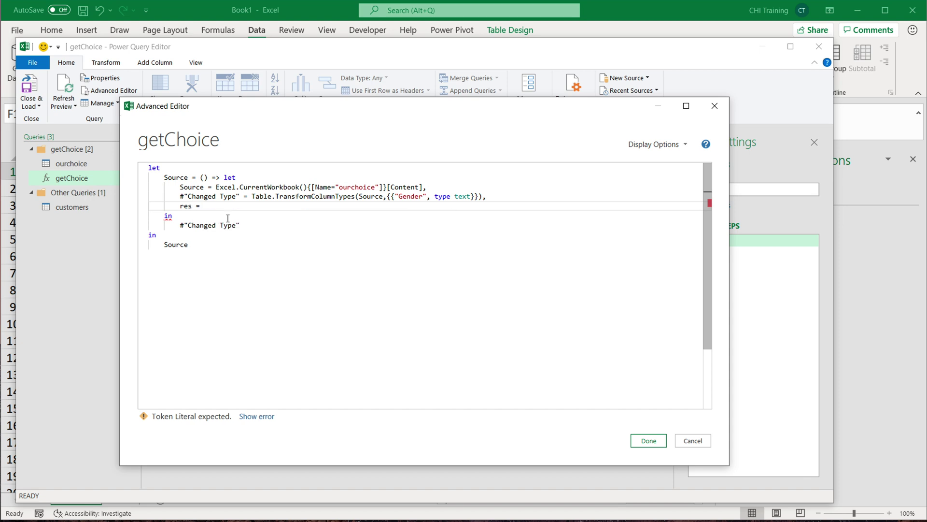
type("Ta")
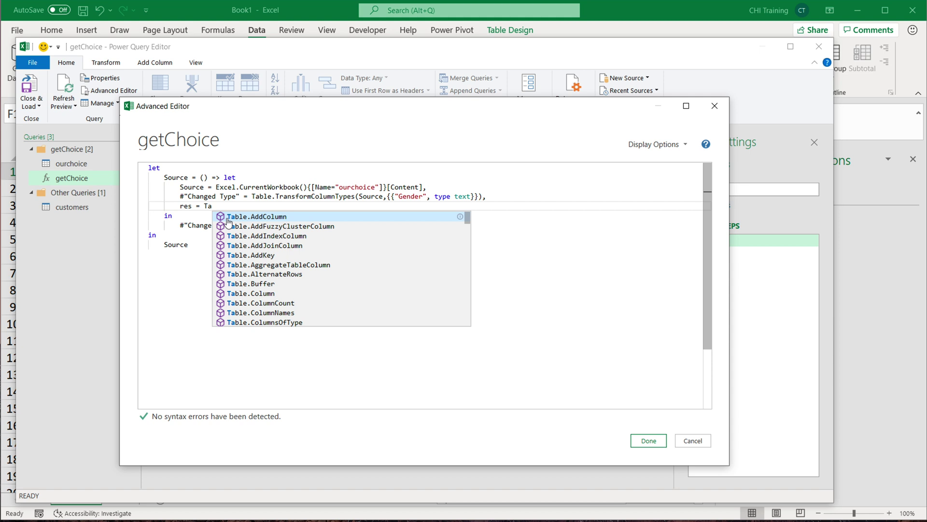
type("ble")
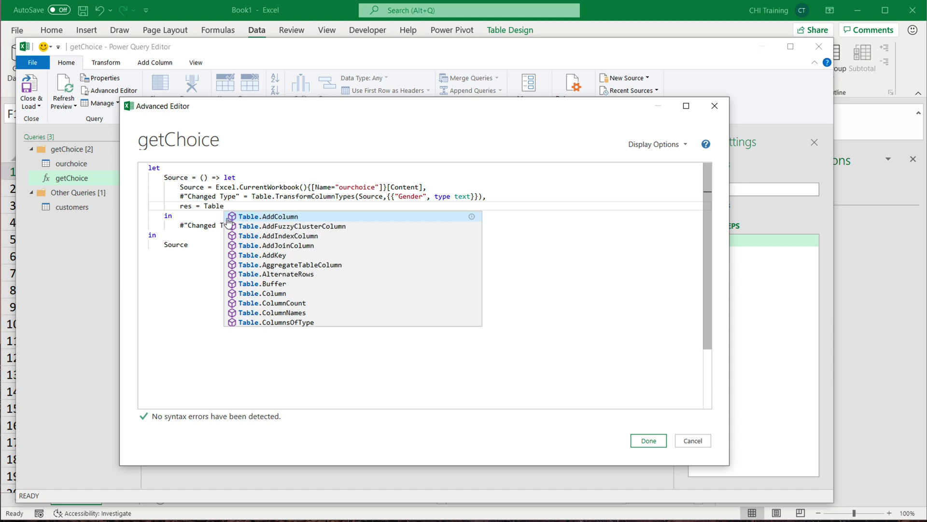
type(".")
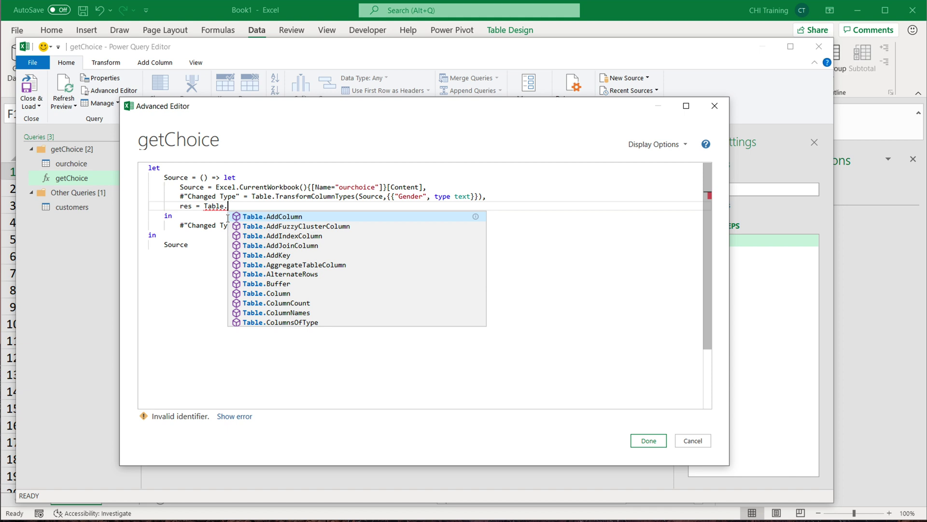
type("firs")
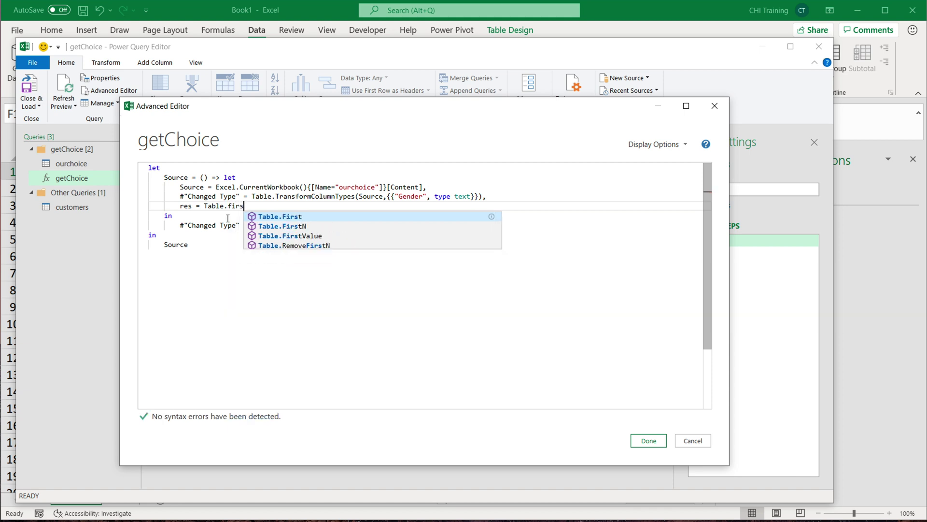
left_click(315, 237)
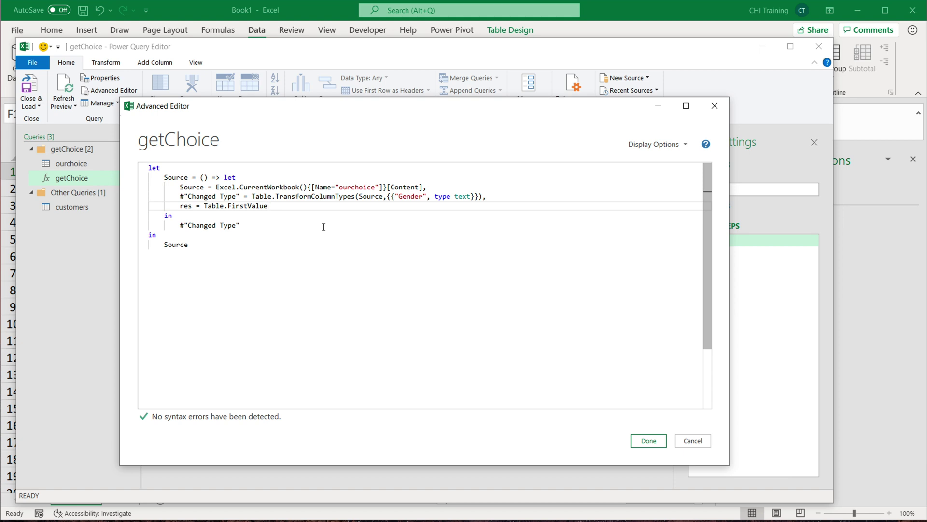
Step: Pass #"Changed Type" as the table argument of Table.FirstValue in the res line
type("(")
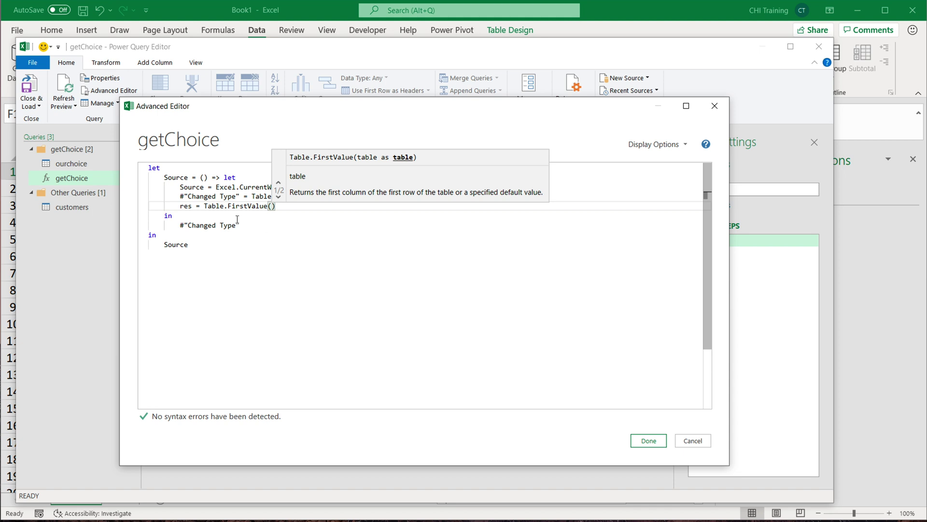
left_click(227, 195)
left_click_drag(227, 195, 180, 197)
key("ctrl+c")
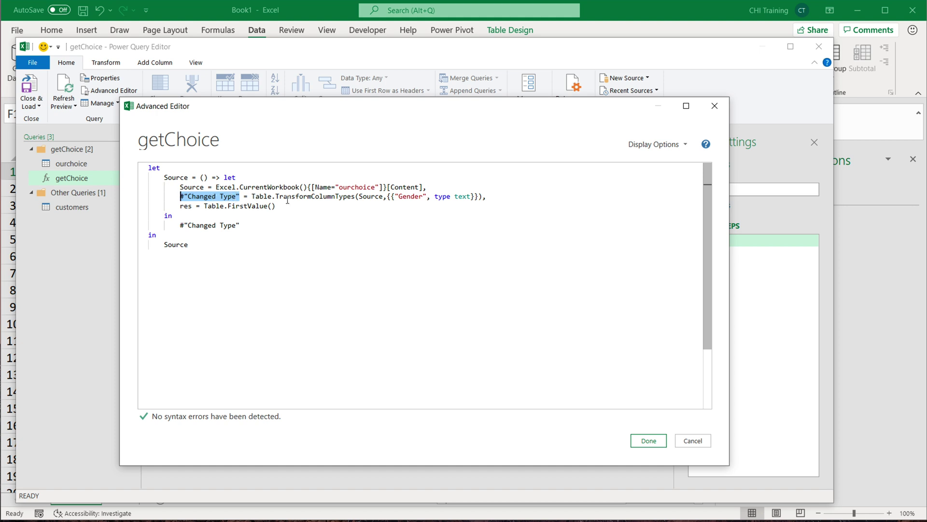
left_click(272, 206)
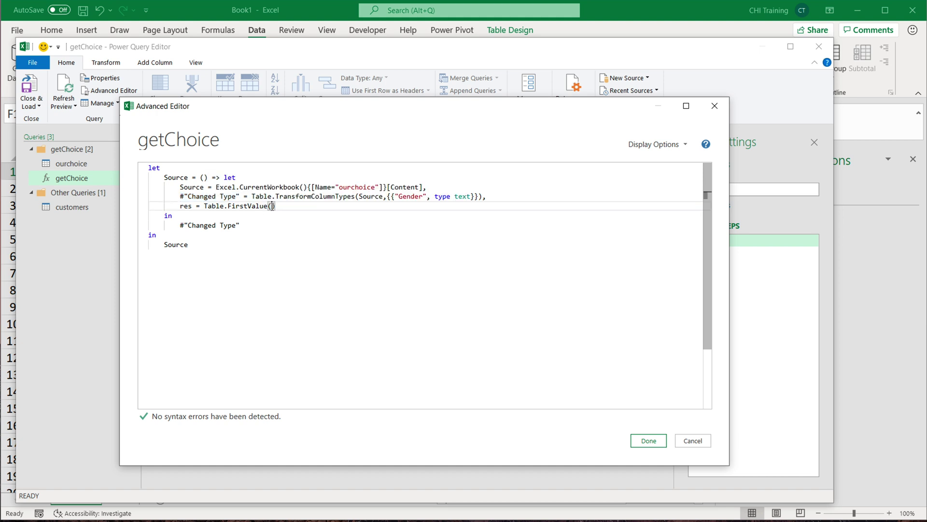
key("ctrl+v")
Step: Replace #"Changed Type" after the function's inner in with res and apply the code
double_click(189, 206)
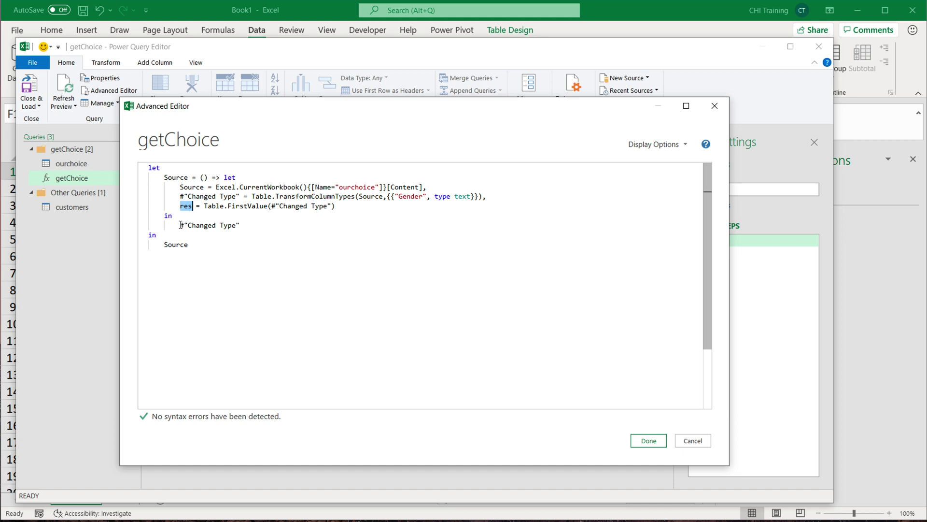
left_click_drag(180, 224, 242, 224)
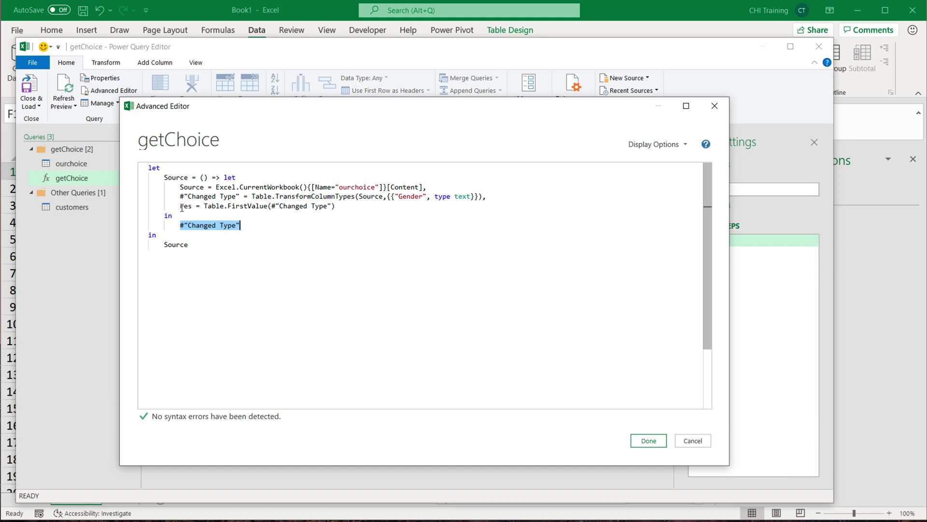
type("res")
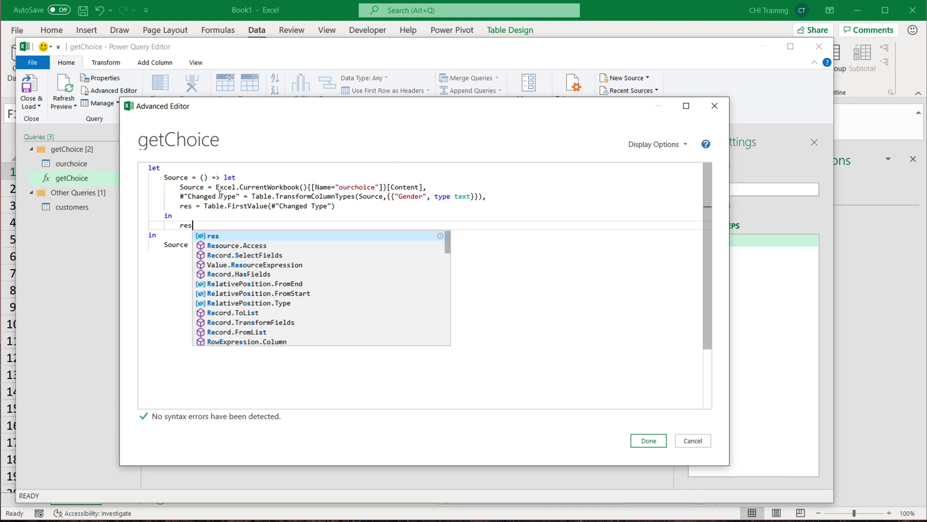
double_click(186, 206)
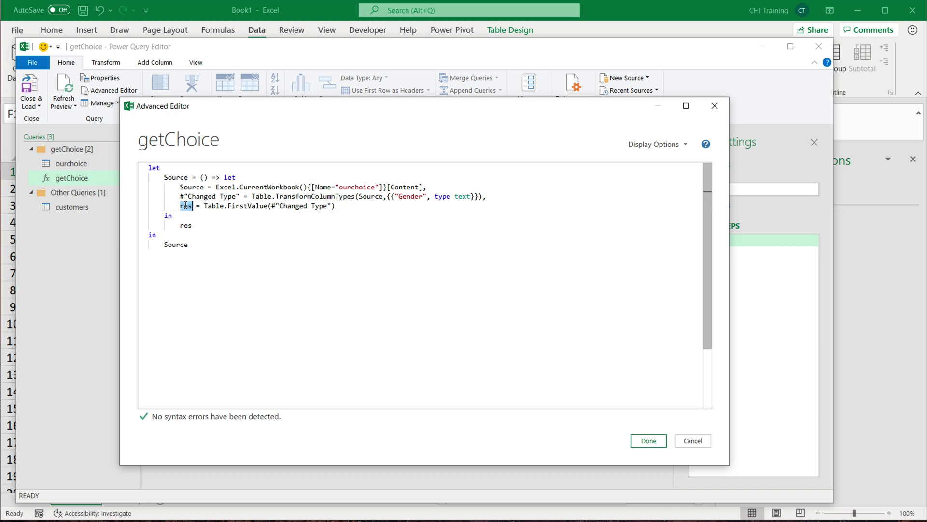
left_click(198, 224)
left_click(232, 243)
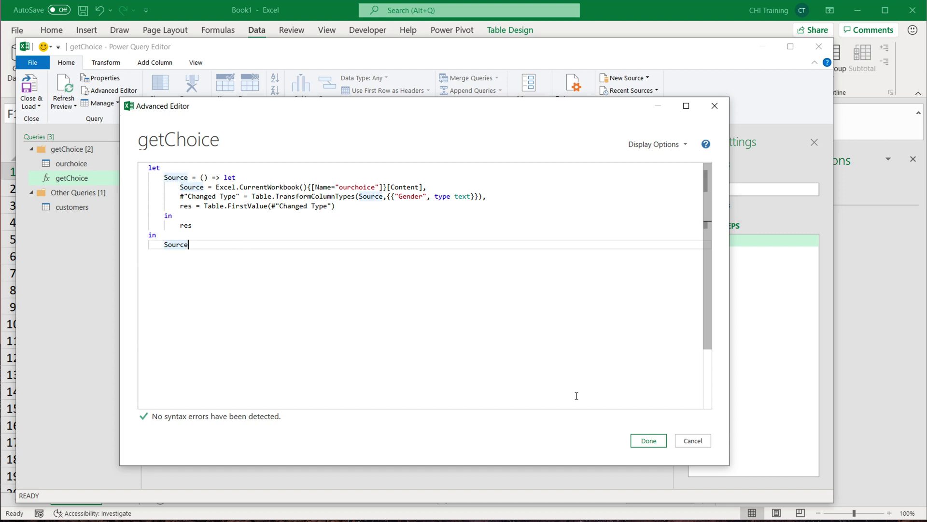
left_click(647, 441)
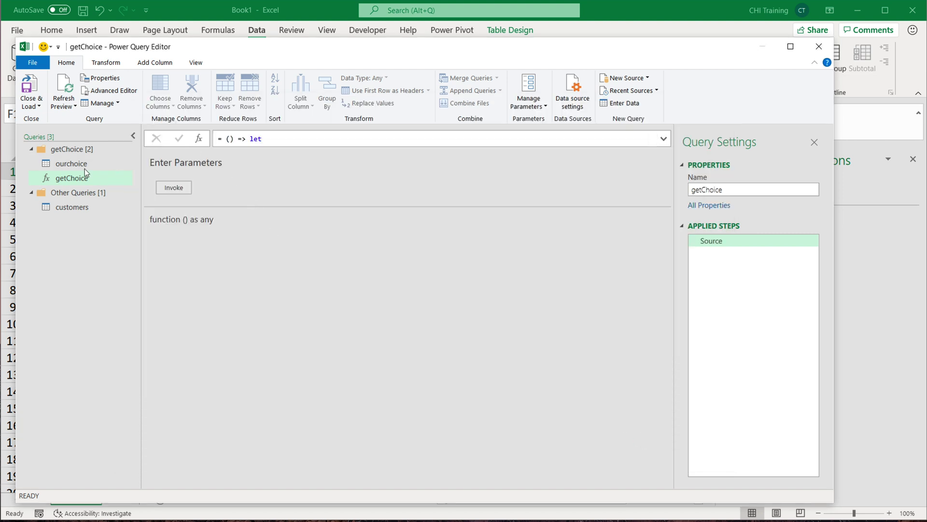
Step: View the customers query's filtered rows, then close the query editor and load the new query as Only Create Connection
left_click(75, 207)
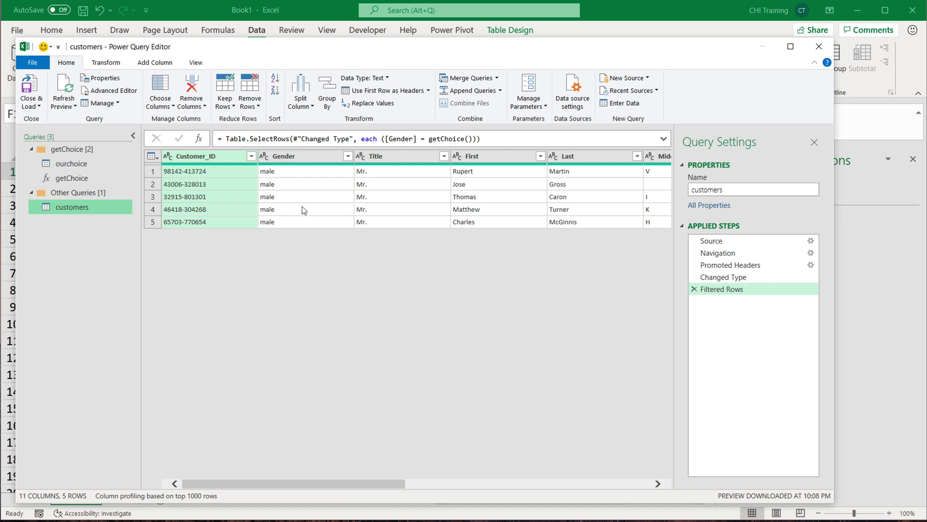
left_click(40, 113)
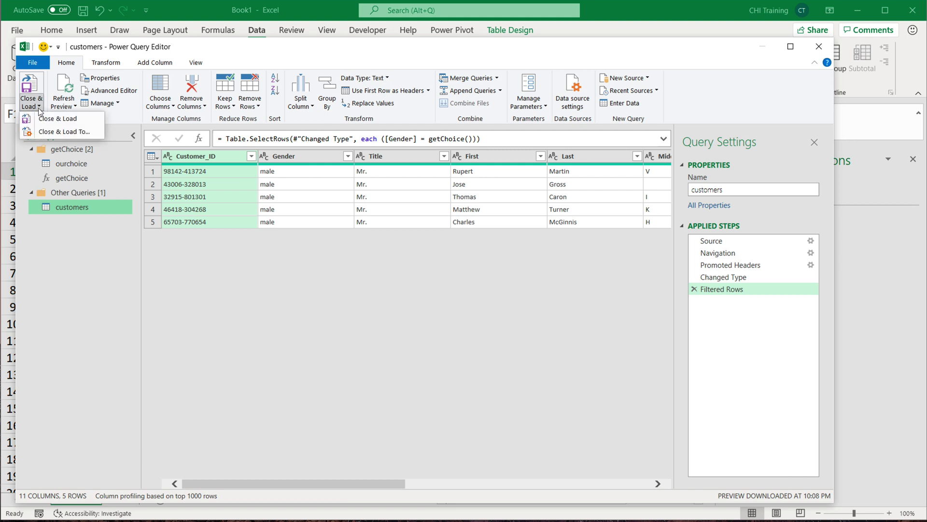
left_click(66, 136)
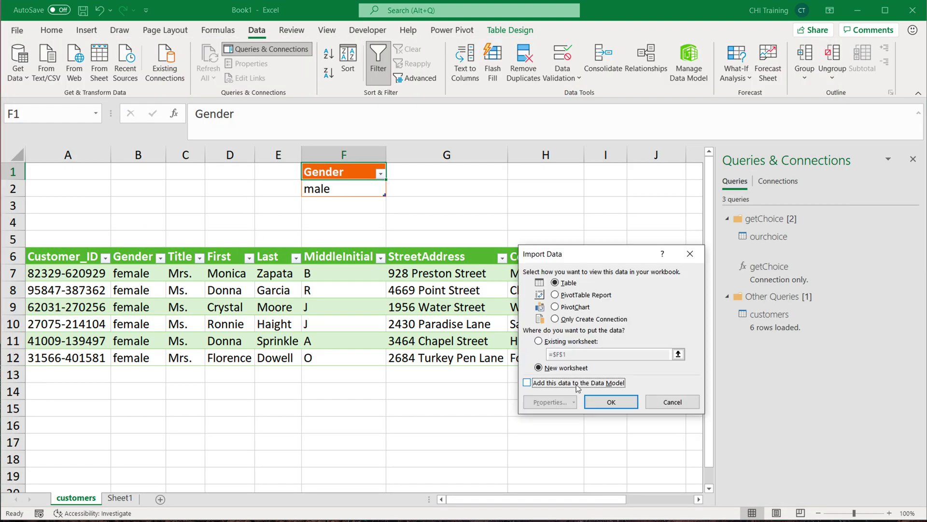
left_click(572, 320)
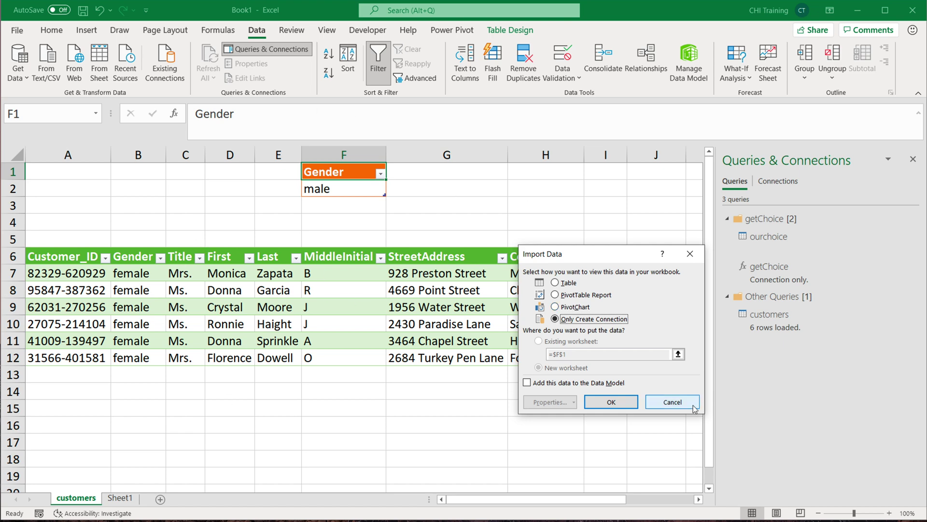
left_click(610, 402)
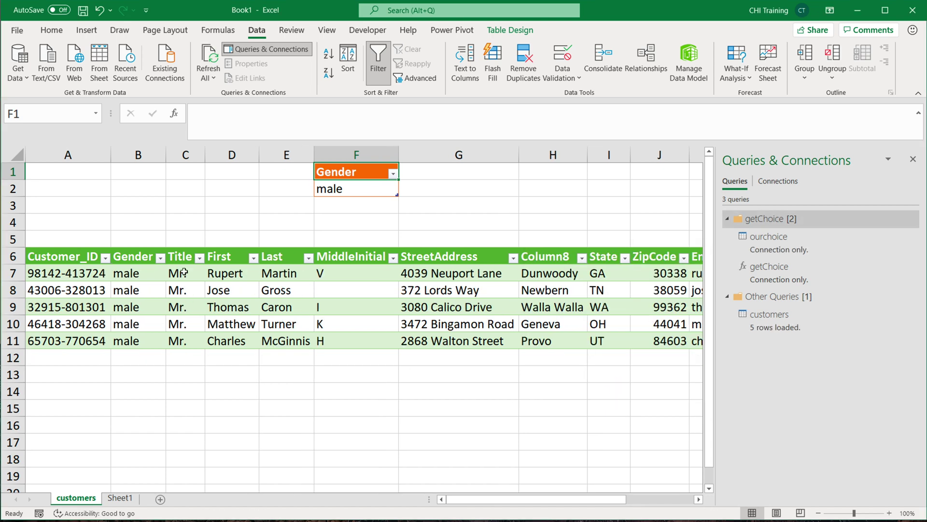
Step: Check the Gender column of the customers table, then set the ourchoice table's Gender value to female
left_click_drag(127, 275, 145, 340)
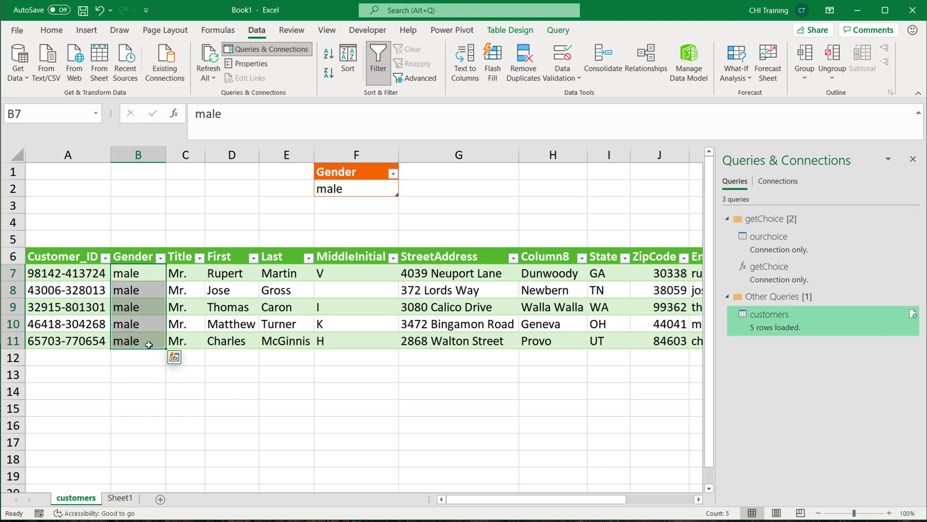
left_click(290, 295)
left_click(356, 195)
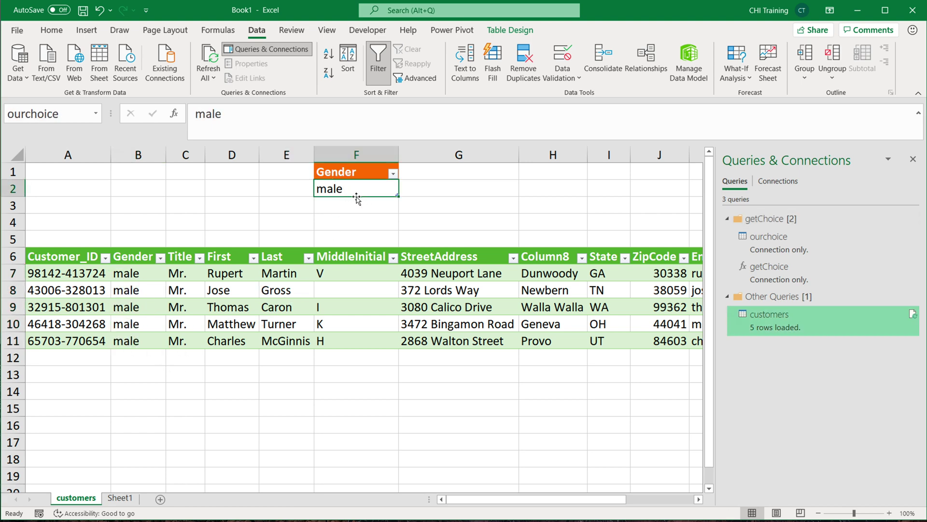
type("femlae")
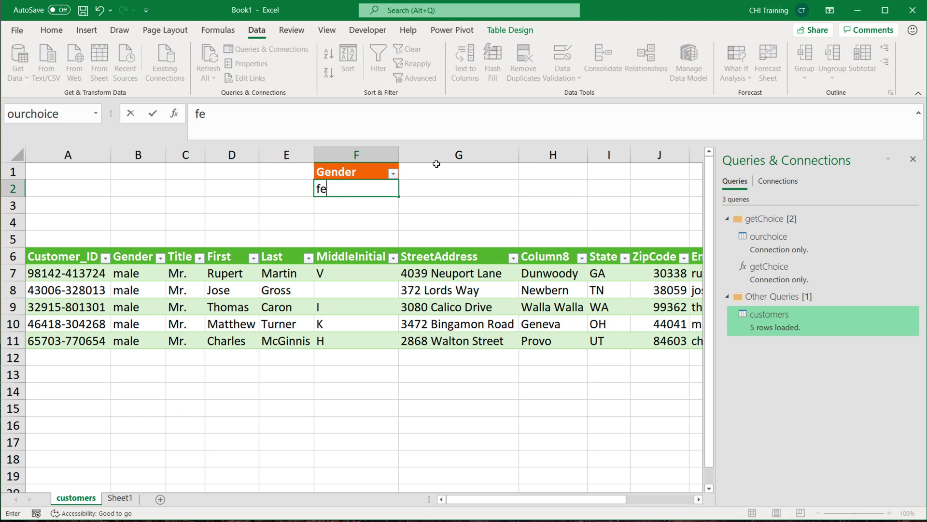
key("BackSpace")
key("BackSpace")
key("BackSpace")
type("ale")
key("Return")
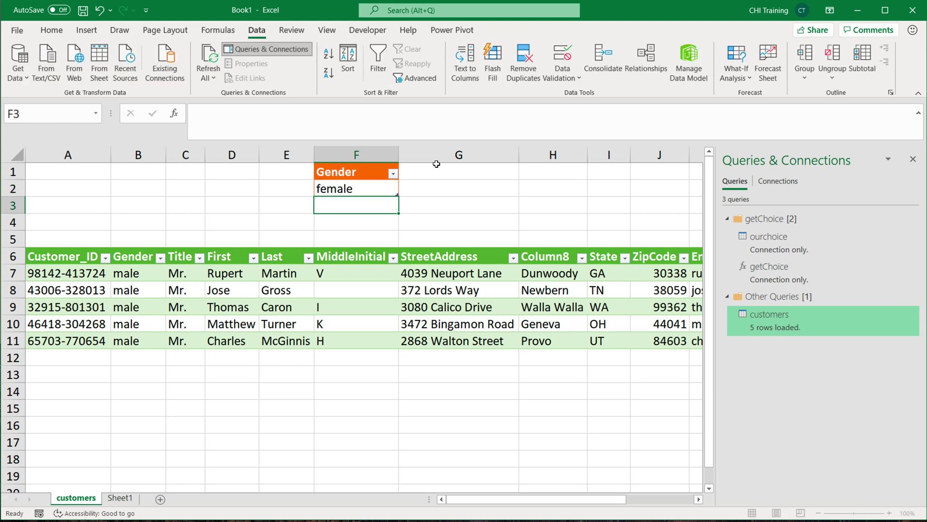
Step: Refresh the customers query and check the Gender column of its output table
left_click(359, 274)
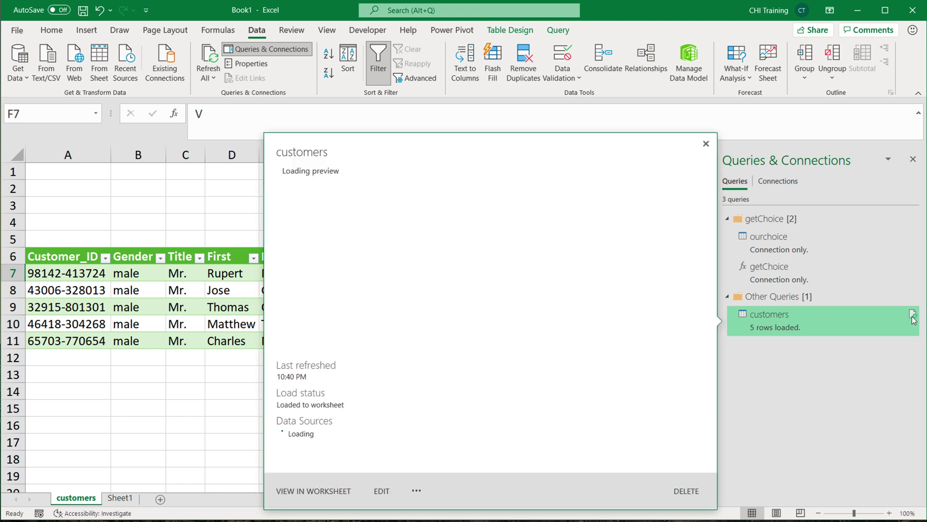
left_click(913, 318)
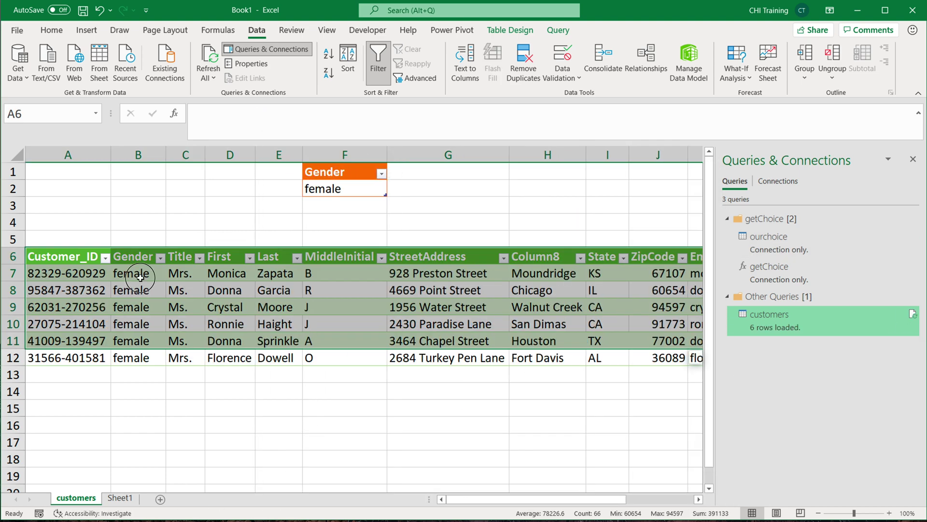
left_click_drag(130, 280, 141, 357)
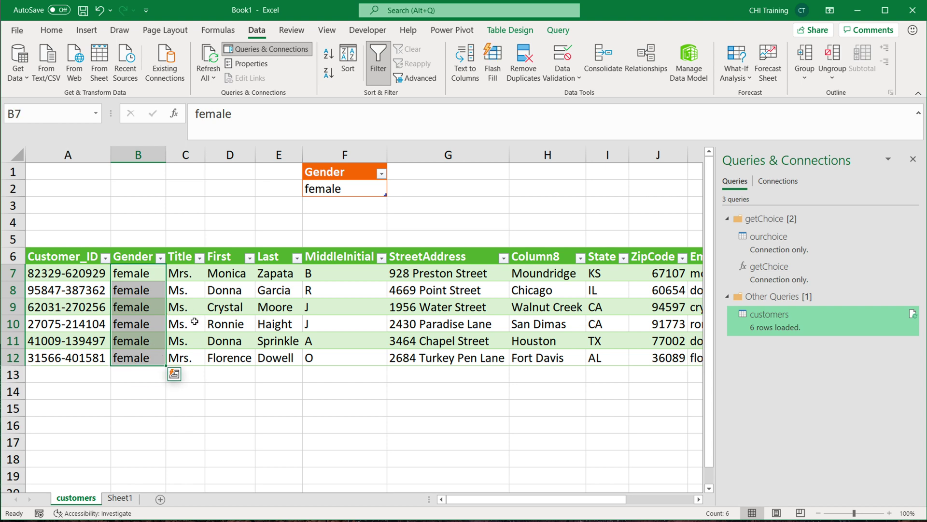
Step: Set the ourchoice table's Gender value to random and refresh the customers query
double_click(344, 188)
left_click_drag(350, 190, 287, 192)
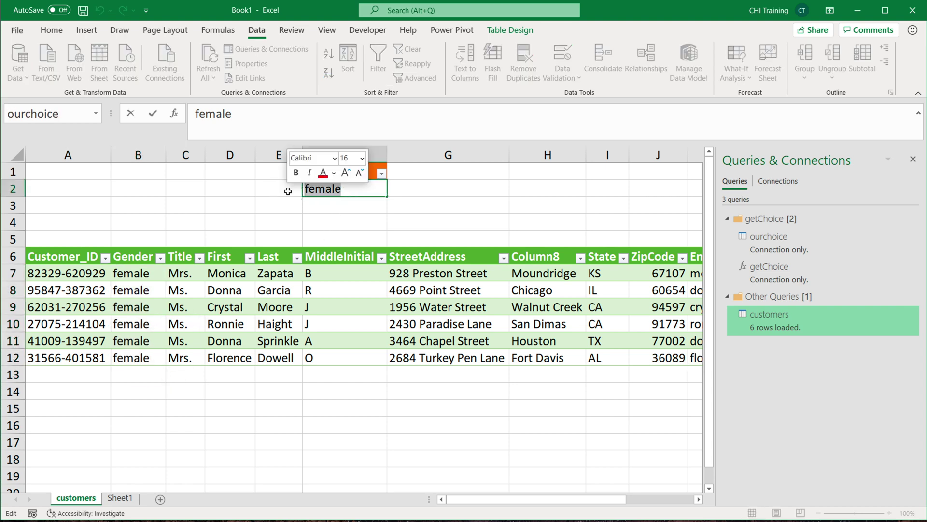
type("random")
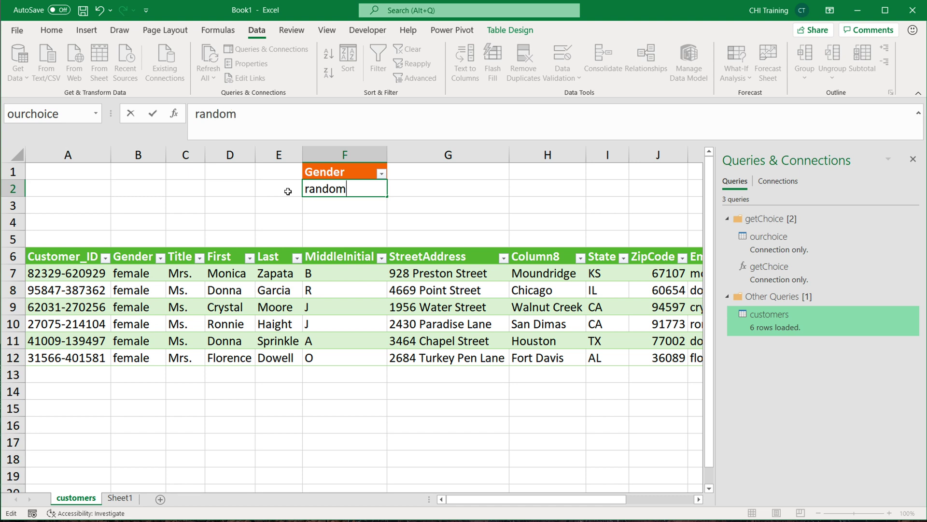
key("Return")
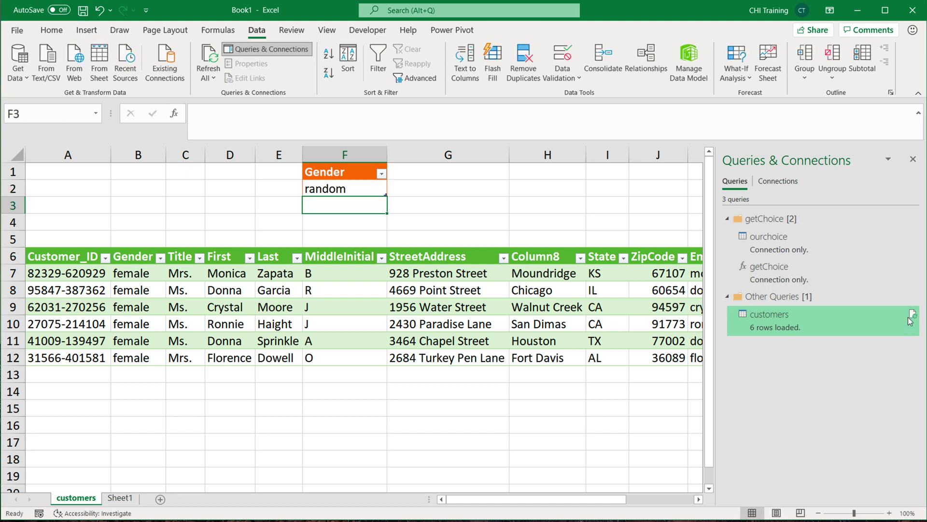
left_click(912, 314)
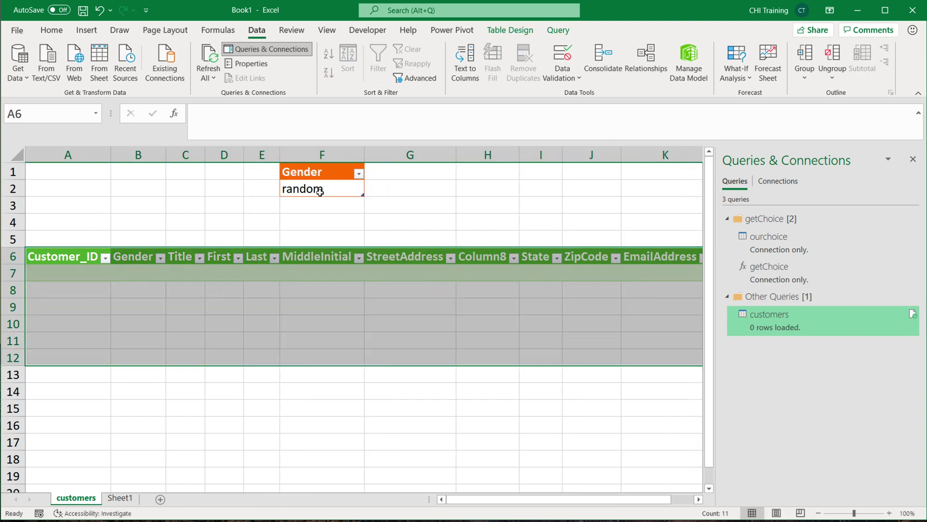
Step: Set the ourchoice table's Gender value to male and refresh the customers query
left_click(320, 192)
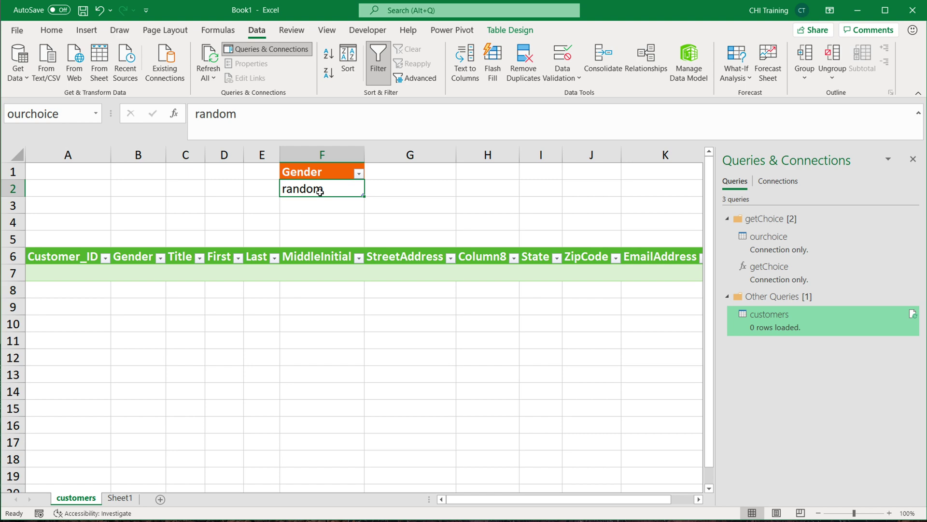
type("male")
key("Return")
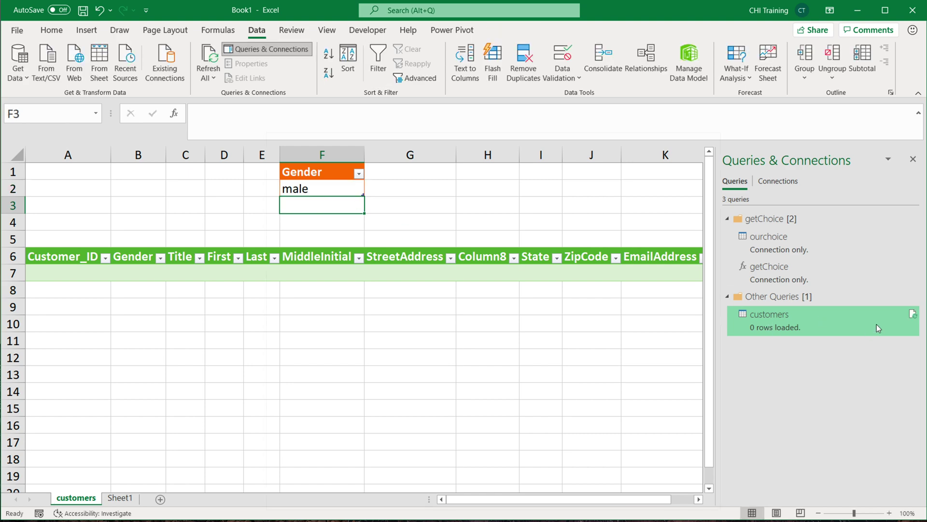
left_click(913, 314)
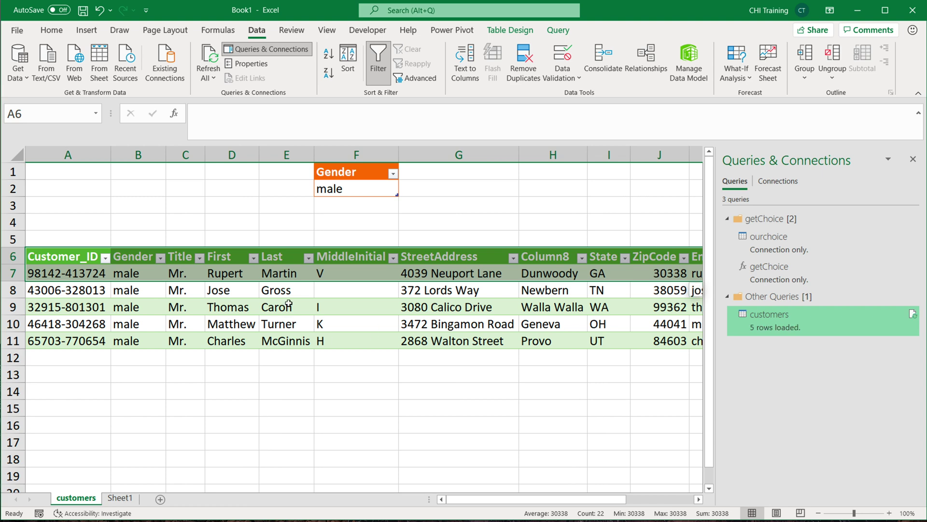
left_click(333, 266)
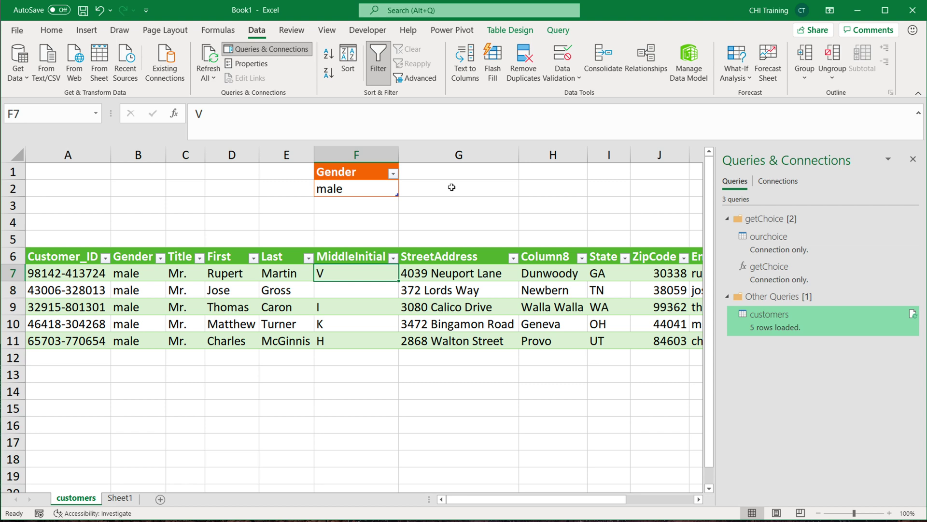
Step: Add List data validation to the ourchoice table's Gender cell F2 with the source male,female
left_click(341, 189)
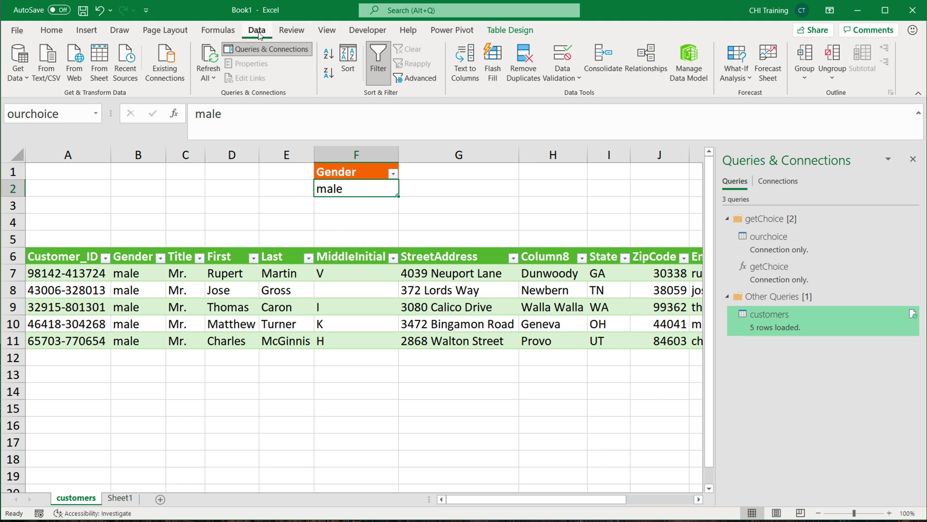
left_click(569, 78)
left_click(589, 96)
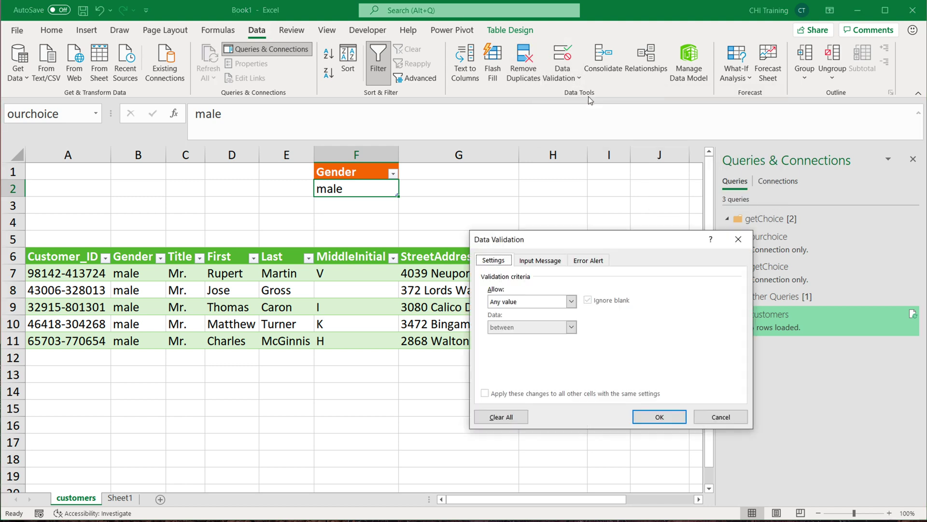
left_click(524, 300)
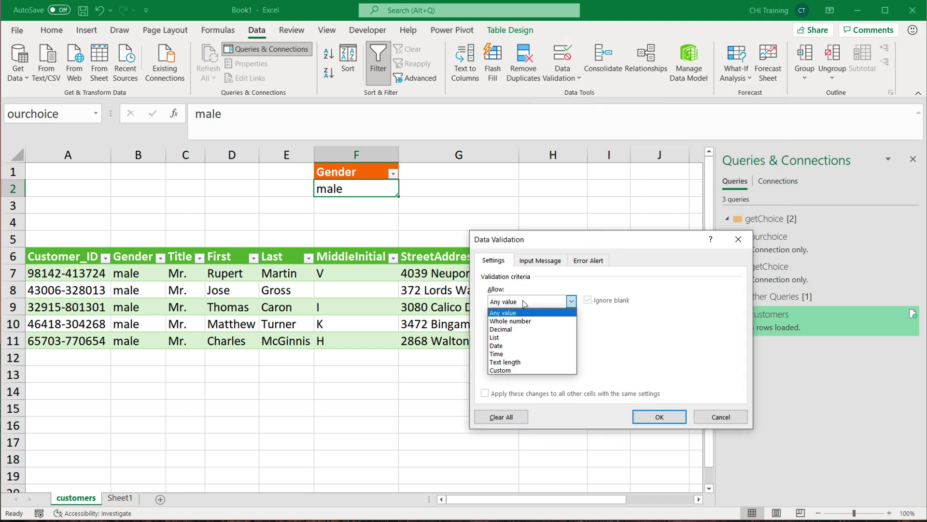
left_click(515, 341)
left_click(509, 351)
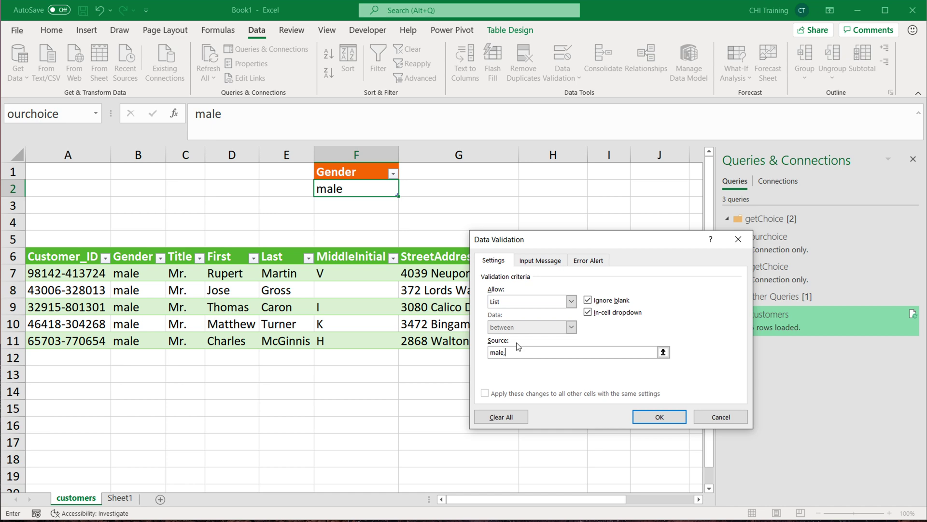
type("male,femlae")
left_click(658, 418)
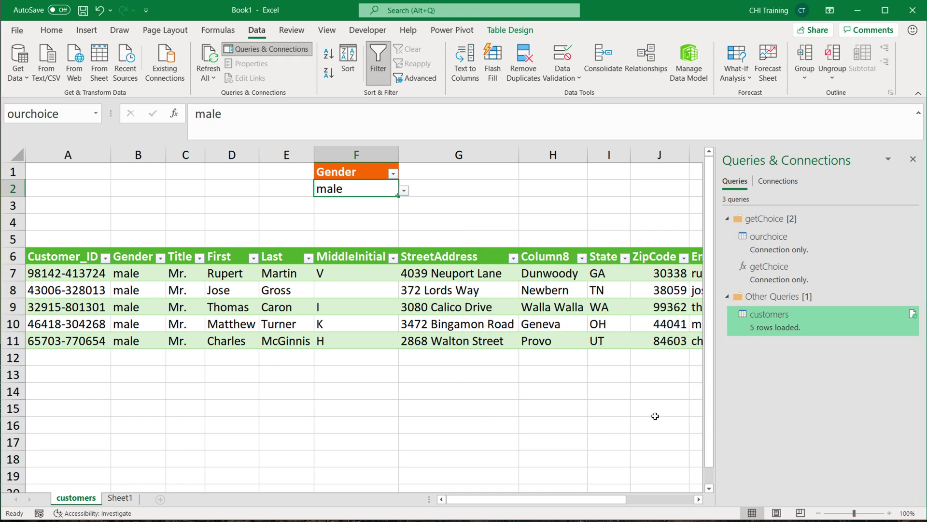
Step: Choose male from the in-cell dropdown list in F2 and leave the cell
left_click(404, 192)
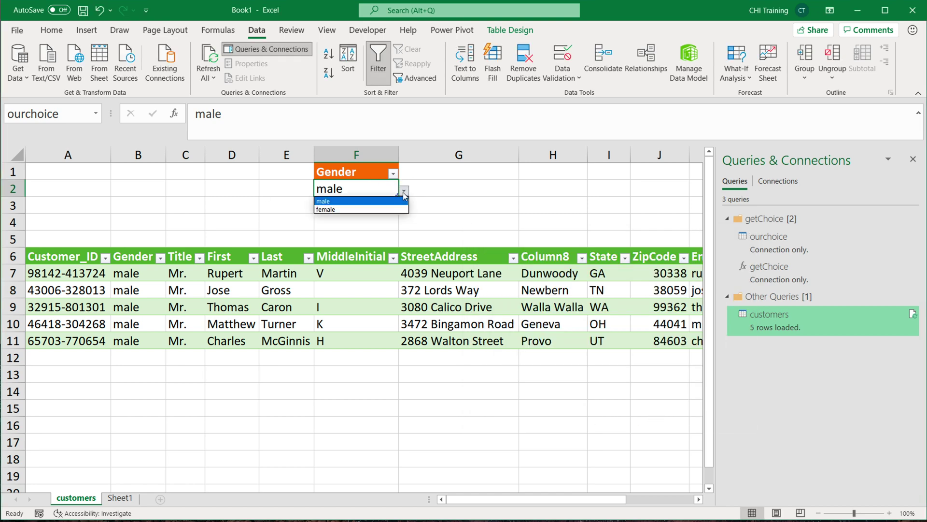
left_click(368, 202)
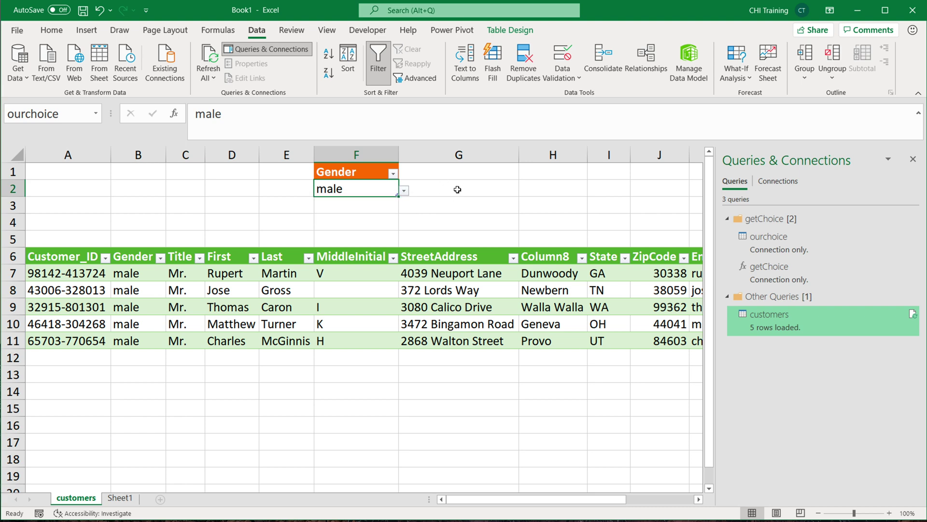
left_click(441, 189)
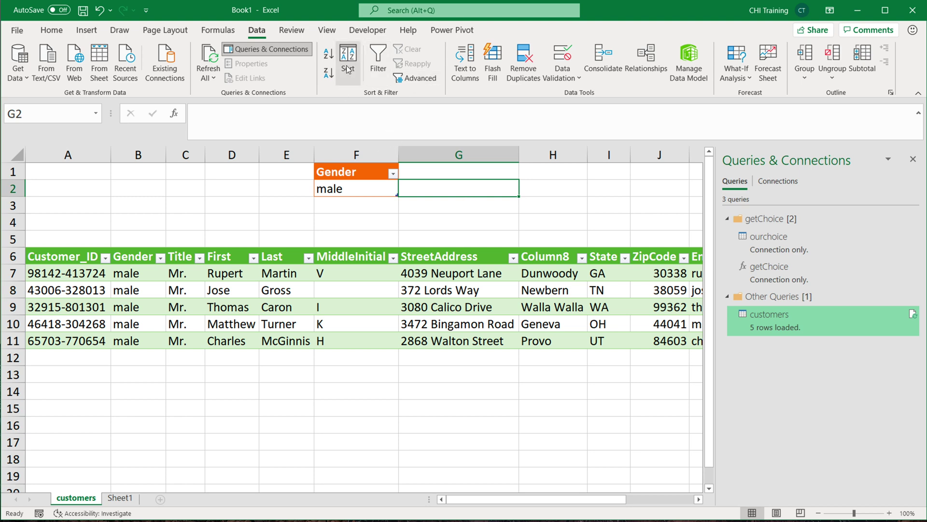
Step: Check in the ribbon customization options that the Developer tab is enabled, then close the options
left_click(368, 34)
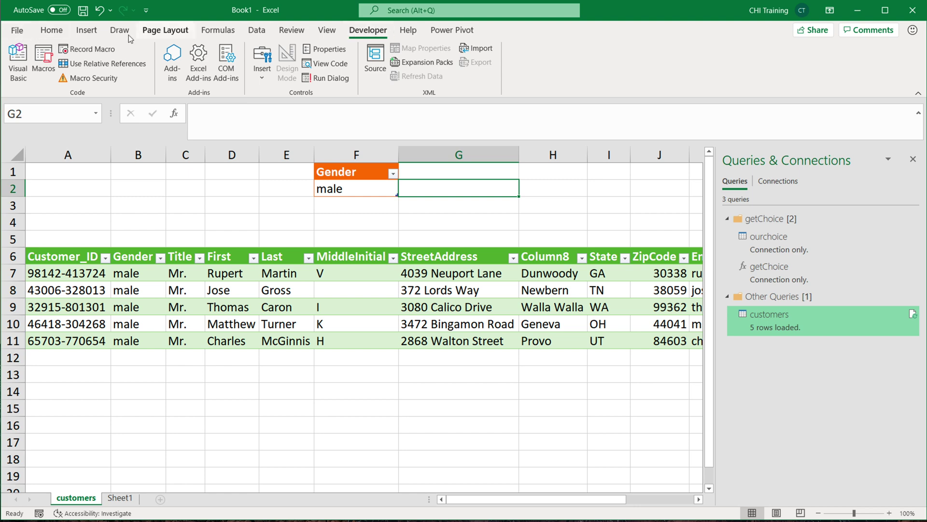
left_click(17, 30)
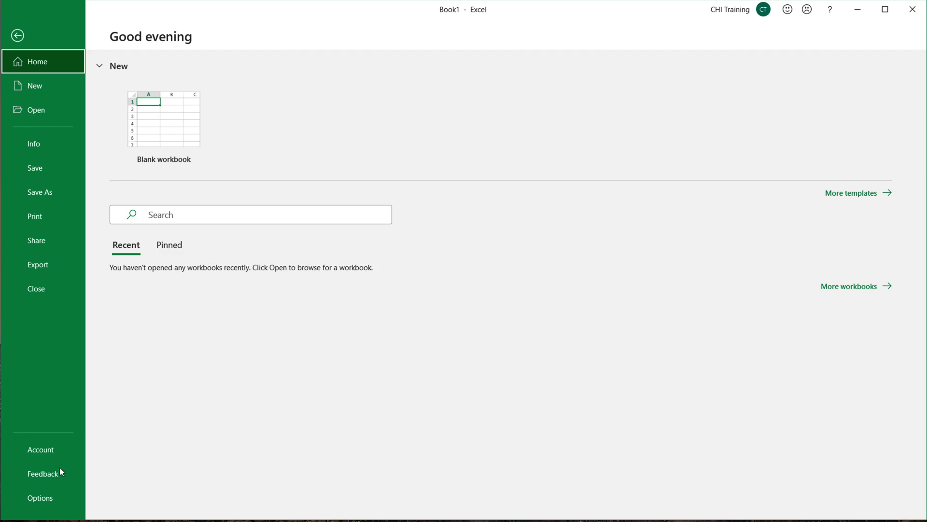
left_click(57, 492)
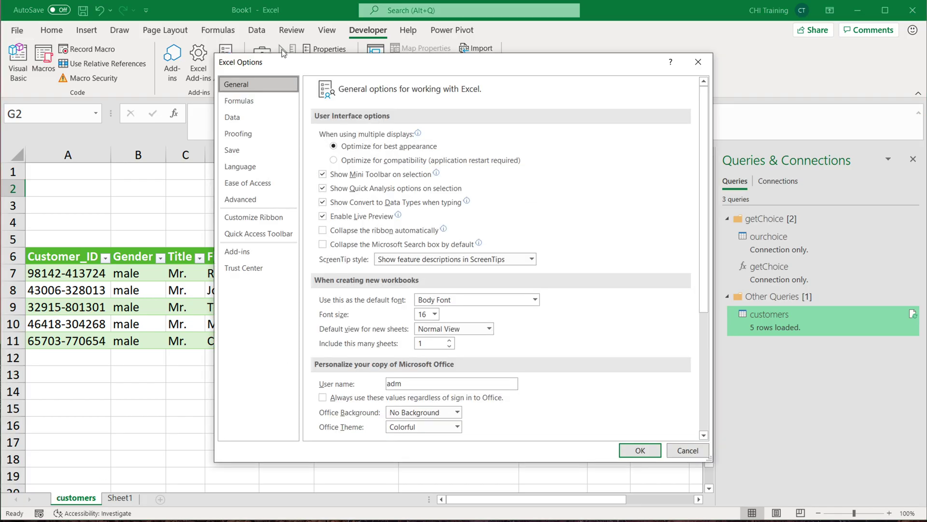
left_click(258, 217)
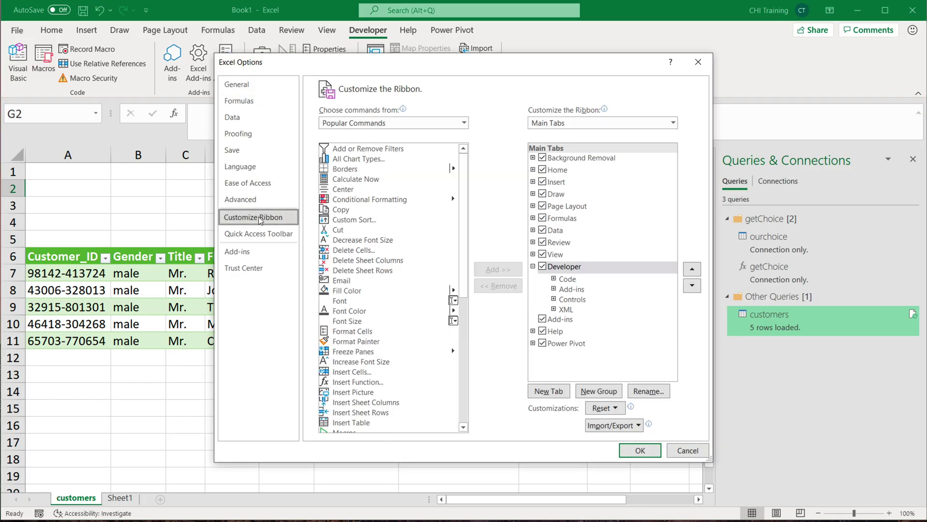
left_click(545, 268)
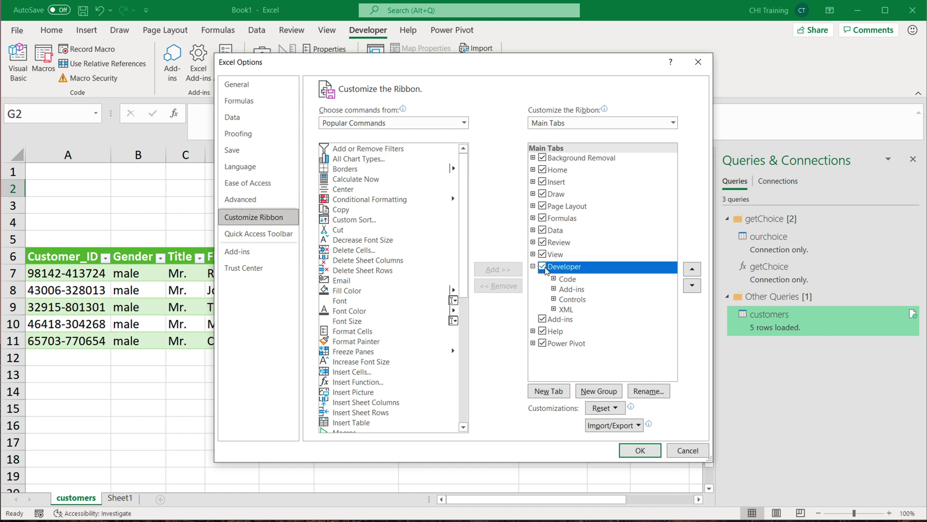
left_click(634, 447)
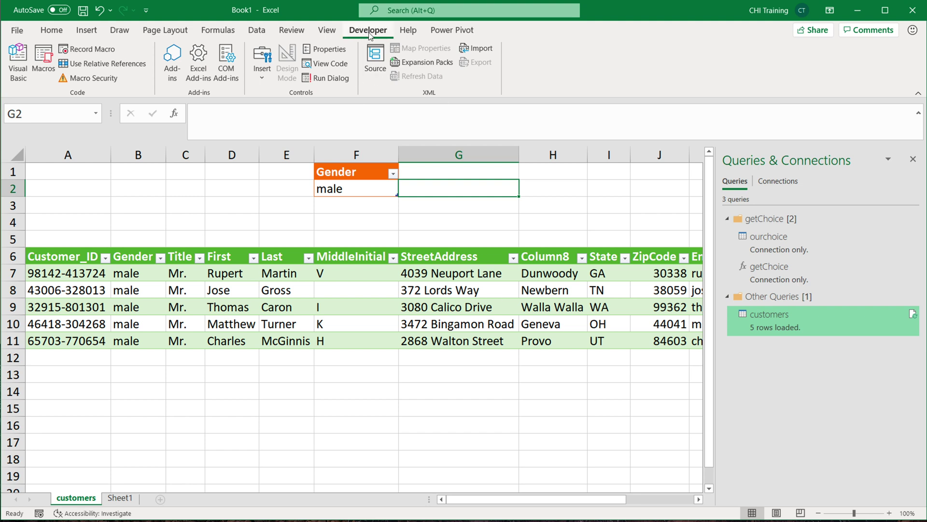
Step: Start recording a macro named reloaddata, stored in This Workbook
left_click(89, 49)
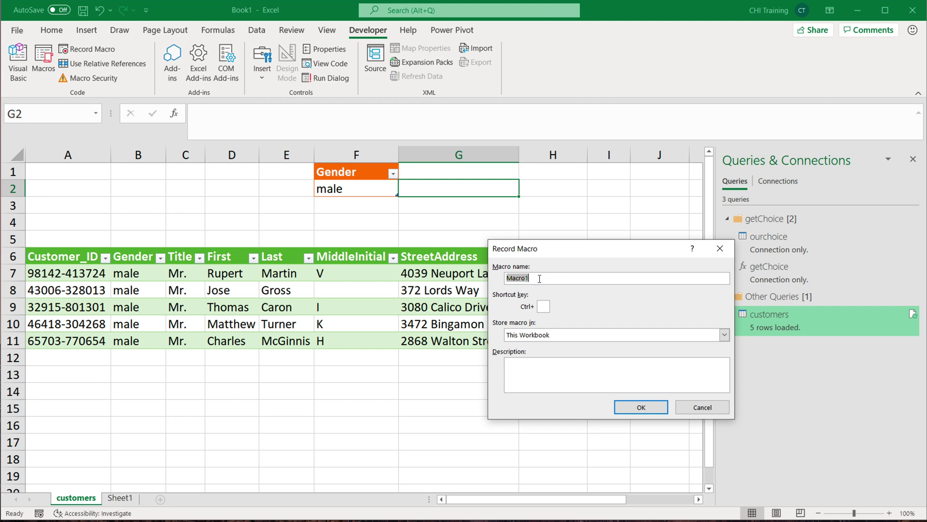
type("reloaddata")
left_click(541, 338)
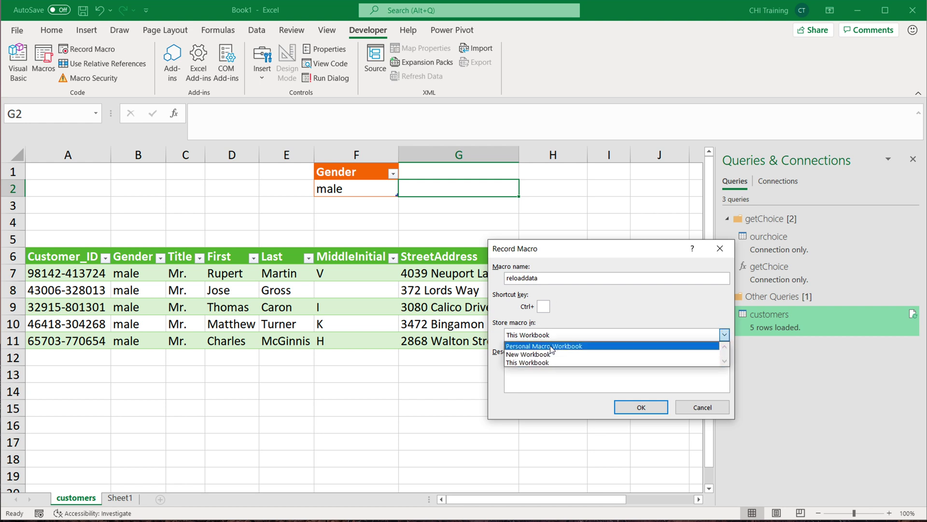
left_click(536, 362)
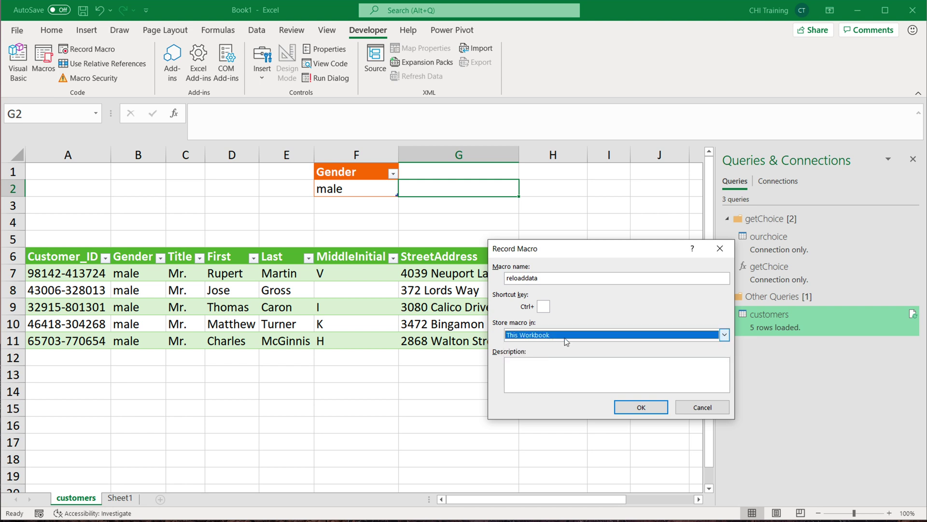
left_click(630, 409)
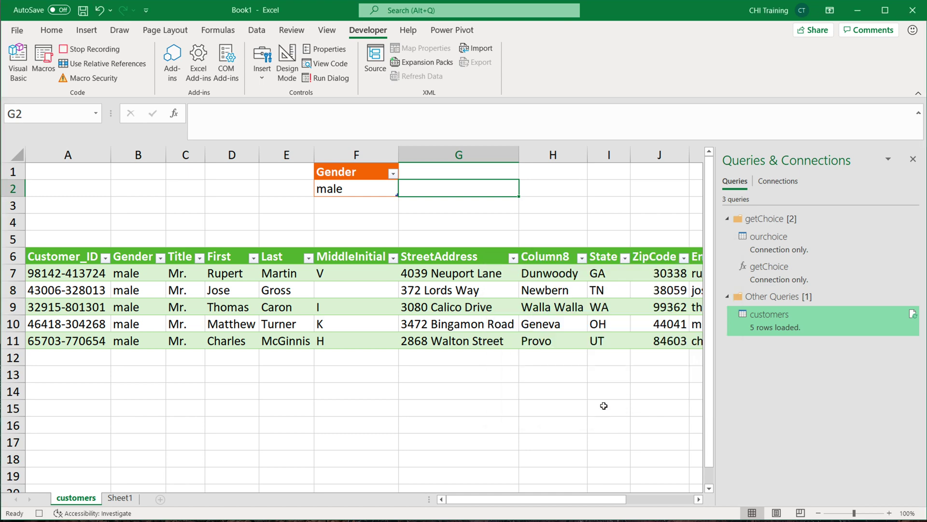
Step: Record a refresh of the customers query, stop the recording, and check the macro list for reloaddata
left_click(913, 314)
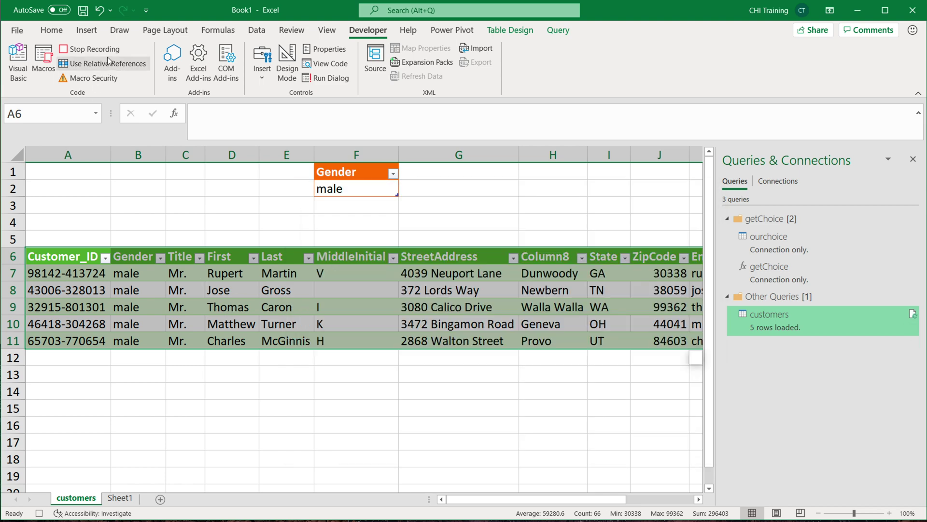
left_click(85, 50)
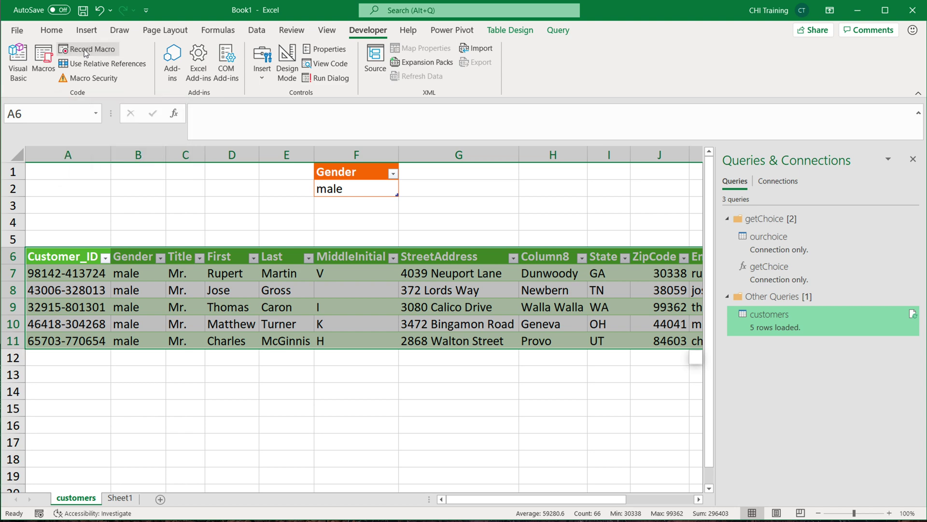
left_click(37, 66)
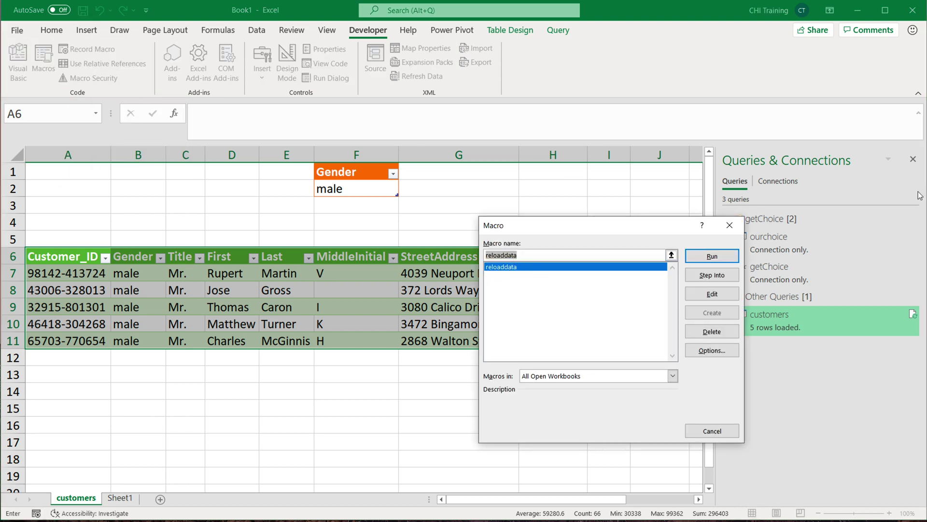
left_click(730, 225)
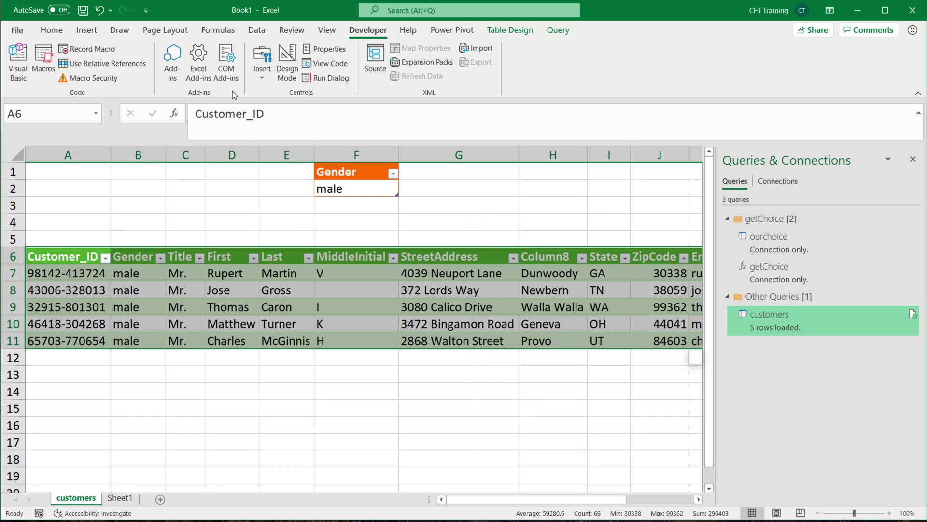
Step: Draw a form control button beside the Gender table over G1:H2 and assign the reloaddata macro to it
left_click(263, 75)
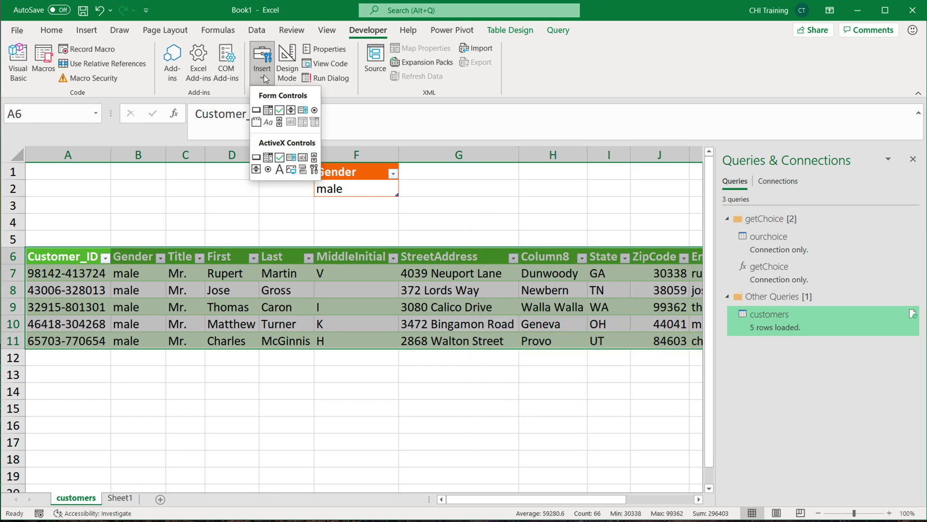
left_click(255, 110)
left_click_drag(425, 175, 533, 194)
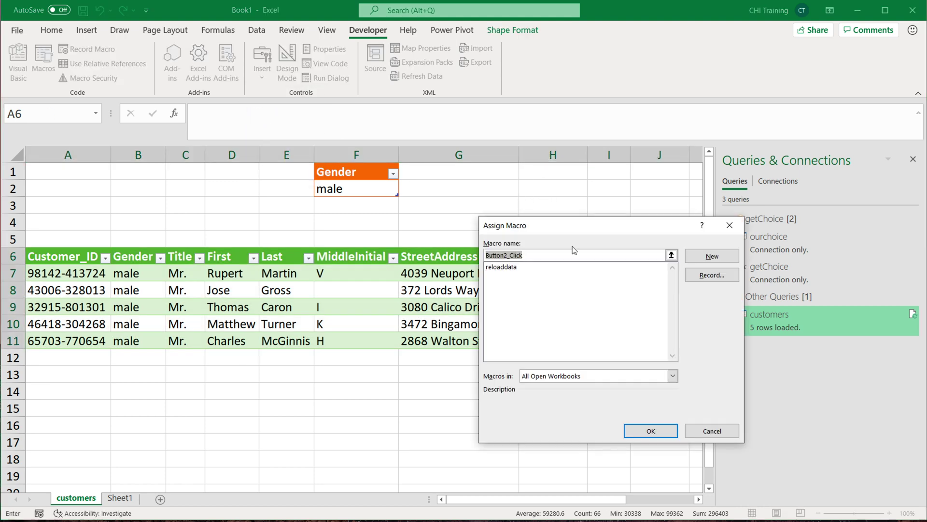
left_click(509, 268)
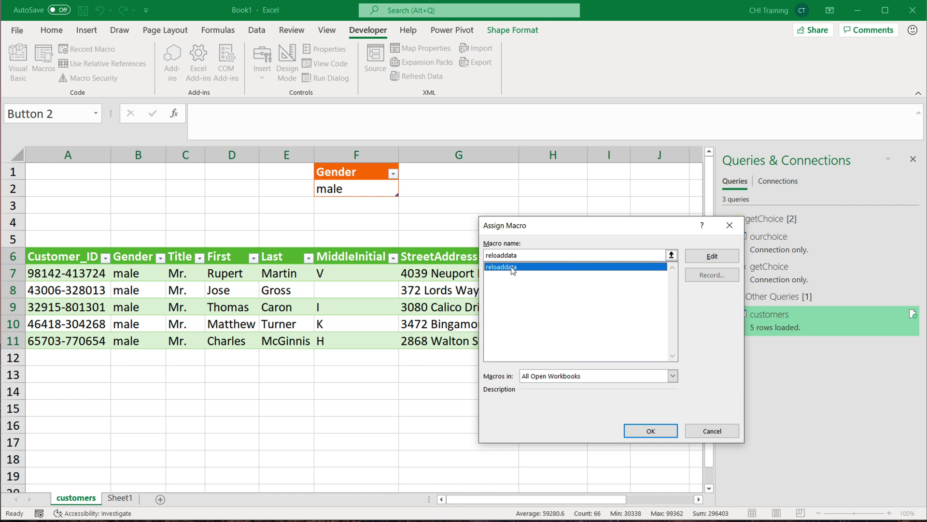
left_click(630, 430)
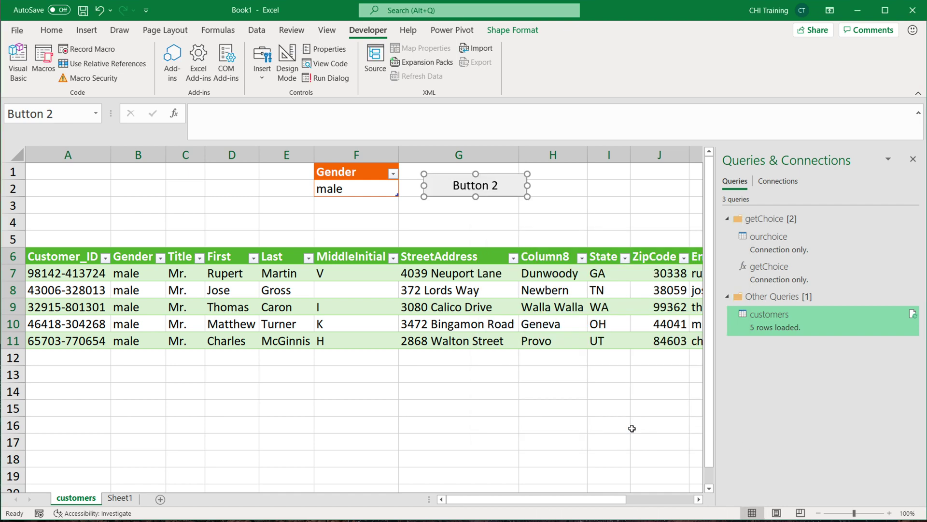
Step: Change the label of the form control button to Pull Data
right_click(476, 186)
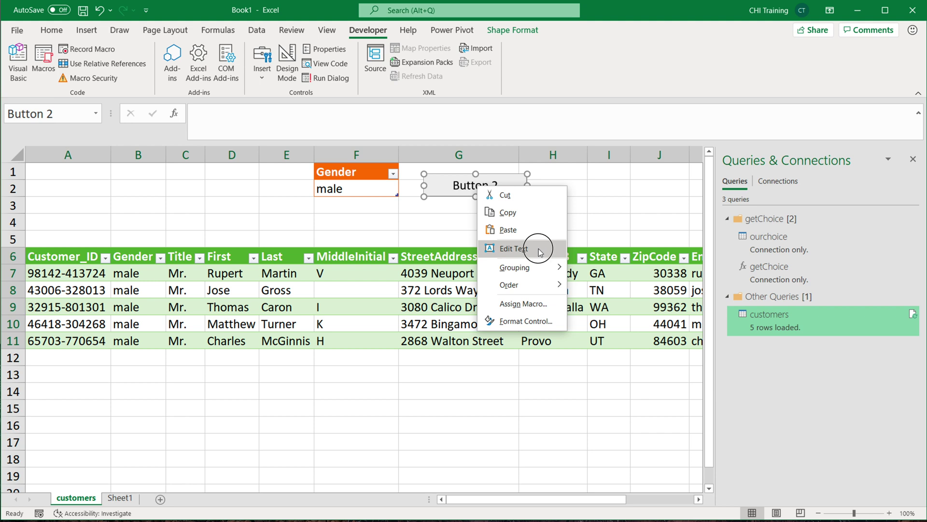
left_click(535, 246)
left_click_drag(454, 186, 499, 187)
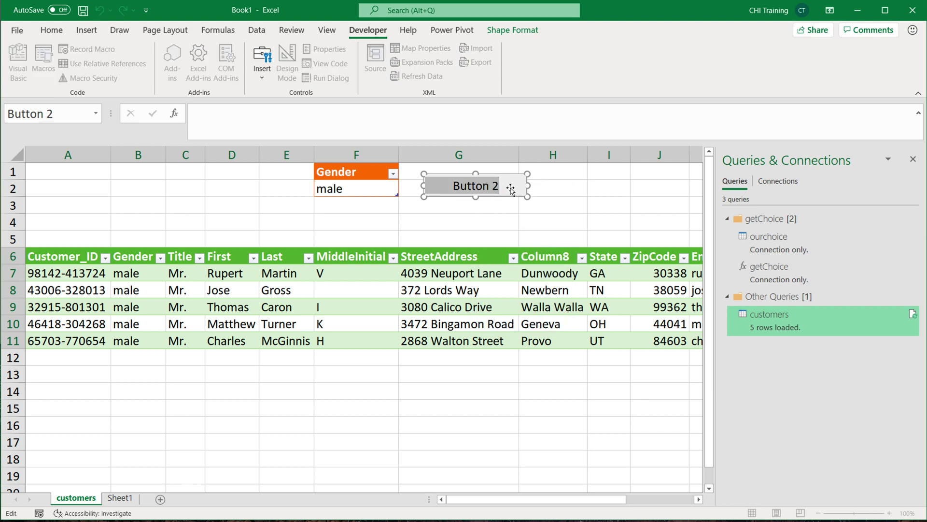
type("Pull Data")
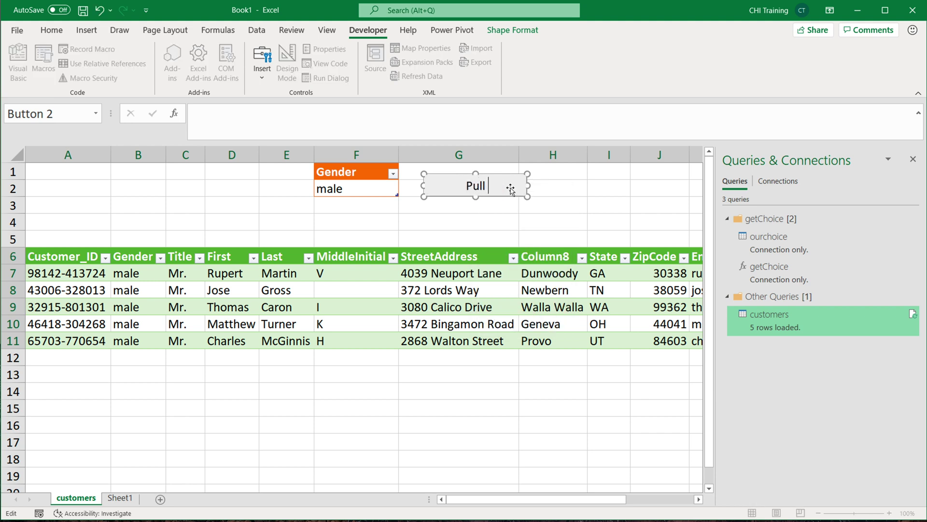
left_click(551, 190)
Step: Move and shrink the Pull Data button to fit within G2 beside the Gender value, then close the Queries & Connections pane
right_click(462, 186)
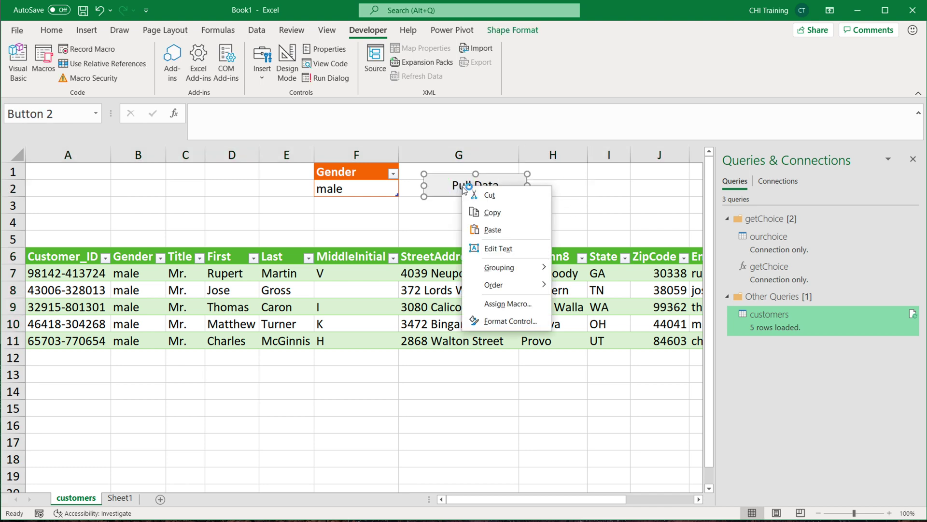
left_click(489, 183)
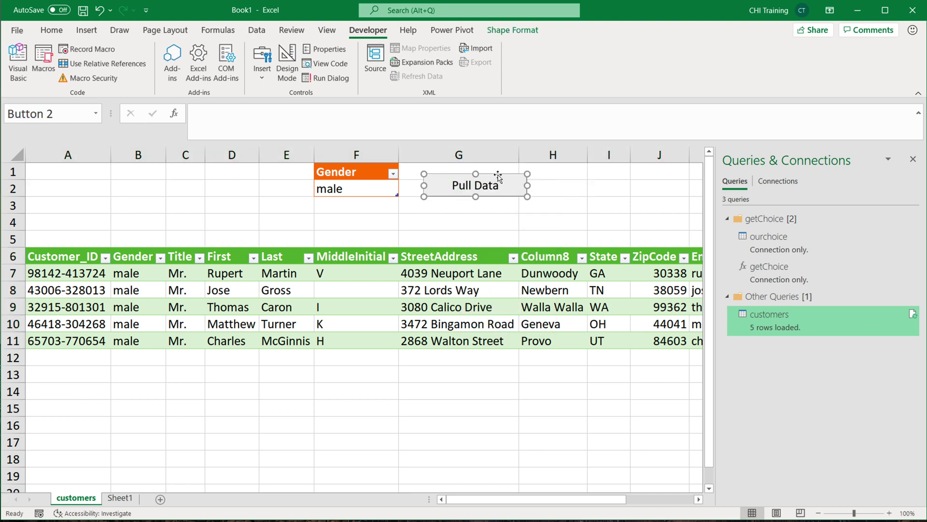
left_click(496, 175)
left_click_drag(496, 174, 486, 170)
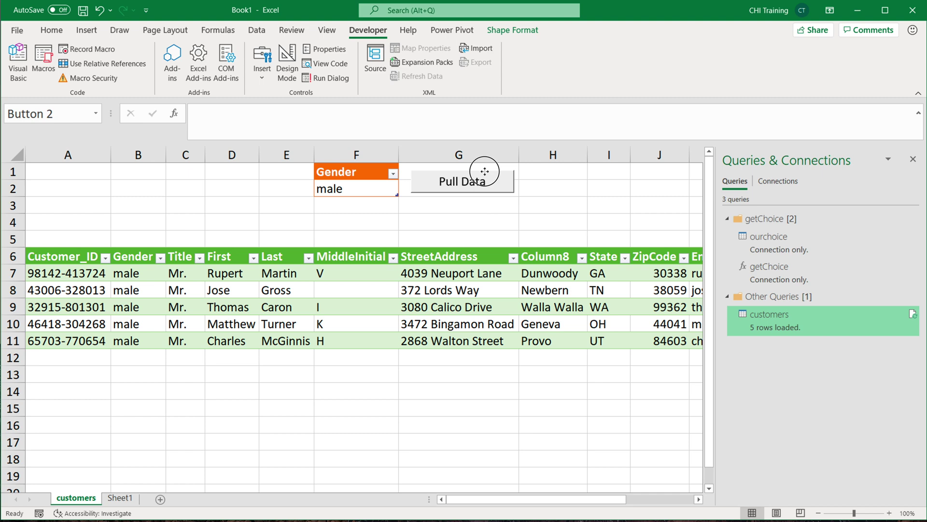
left_click(485, 171, "ctrl")
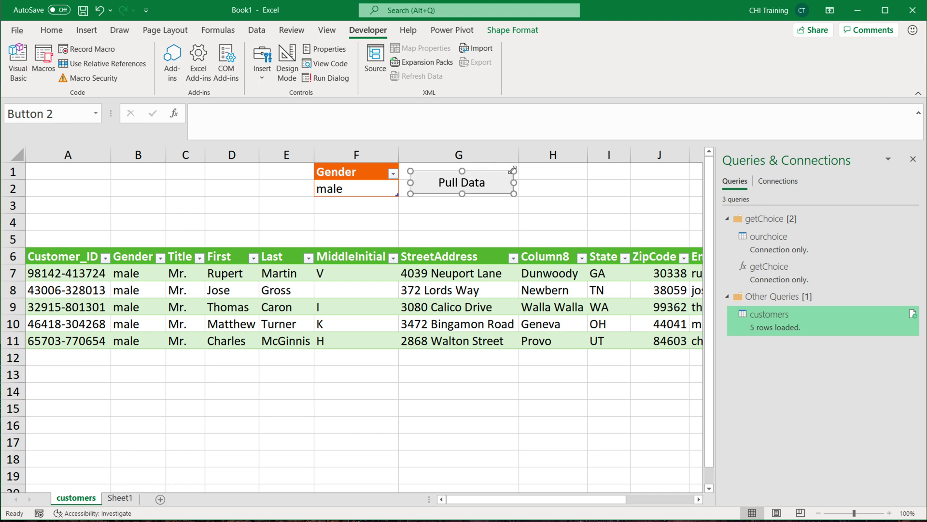
left_click_drag(513, 171, 483, 181)
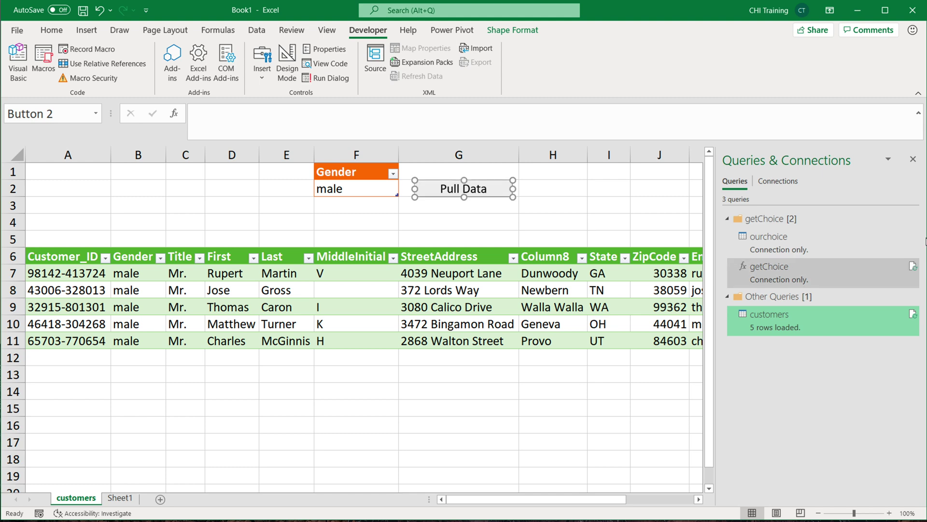
left_click(914, 160)
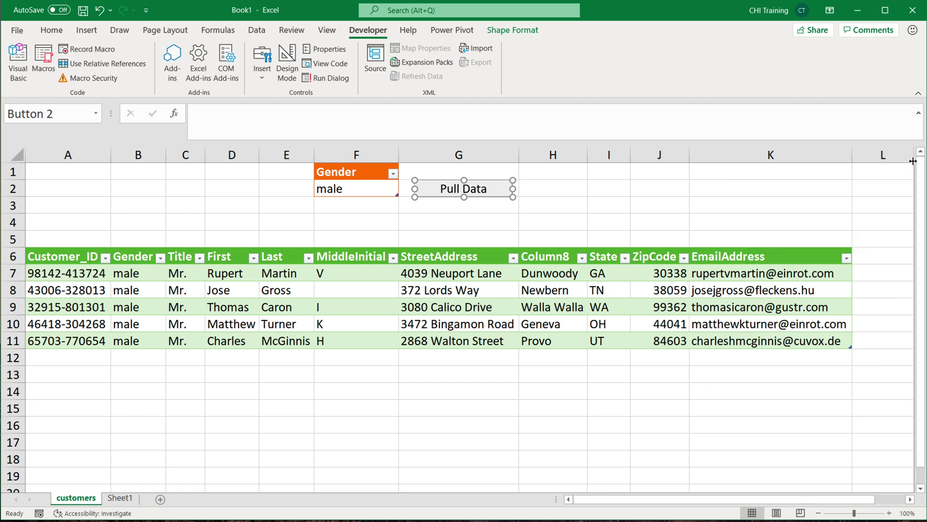
Step: Choose female in the Gender table's dropdown cell F2 and run Pull Data to reload the customers table
left_click(392, 199)
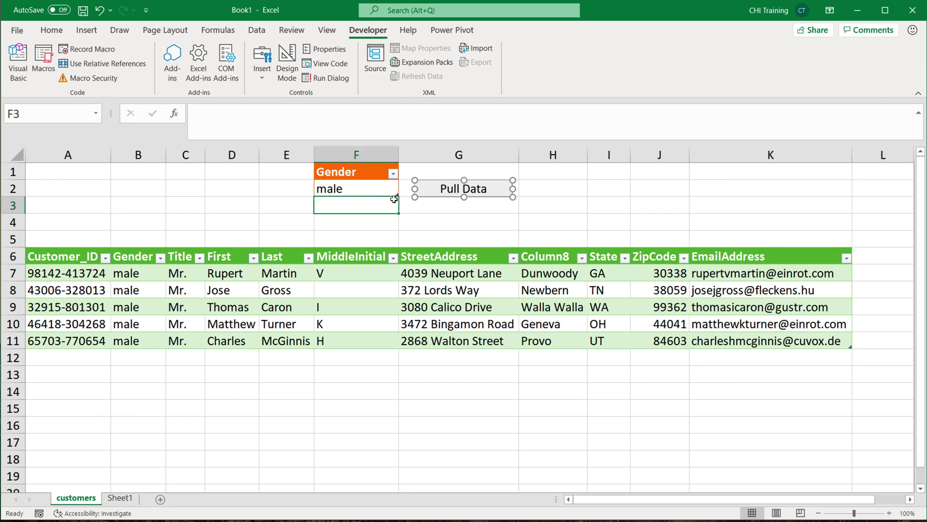
left_click(373, 188)
left_click(404, 192)
left_click(365, 208)
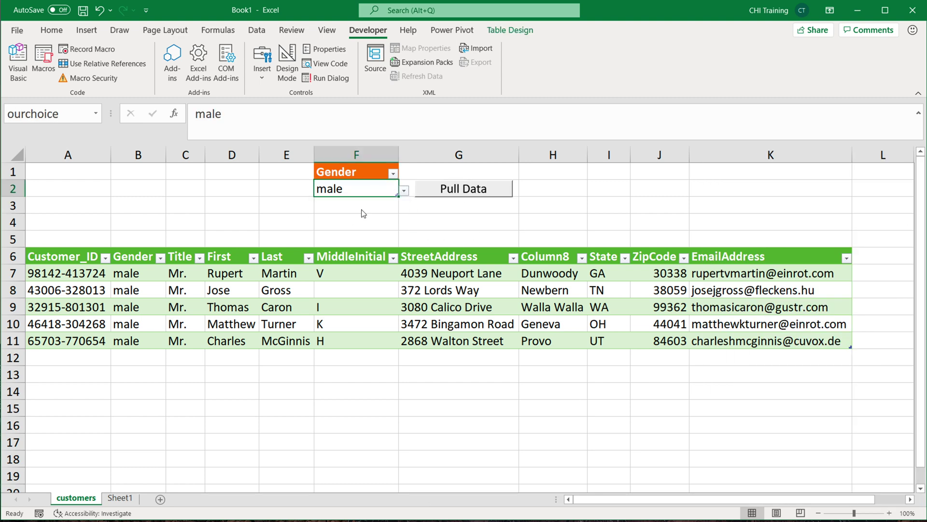
left_click(459, 193)
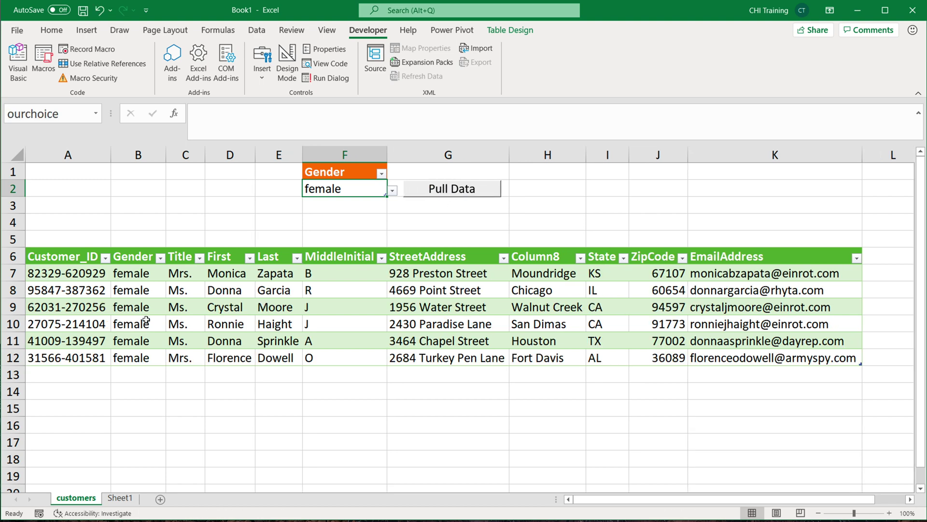
Step: Switch the Gender choice in F2 to male and reload the customers table with Pull Data
left_click(393, 190)
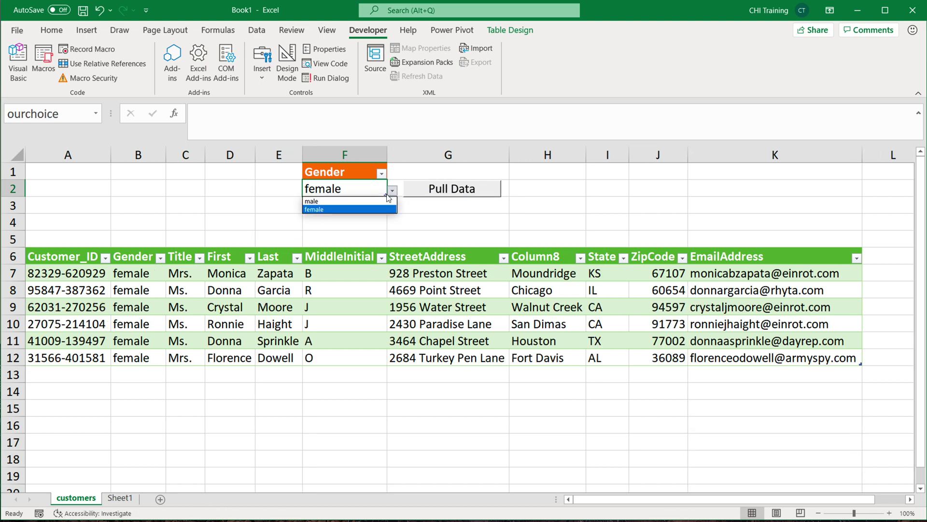
left_click(350, 201)
left_click(476, 192)
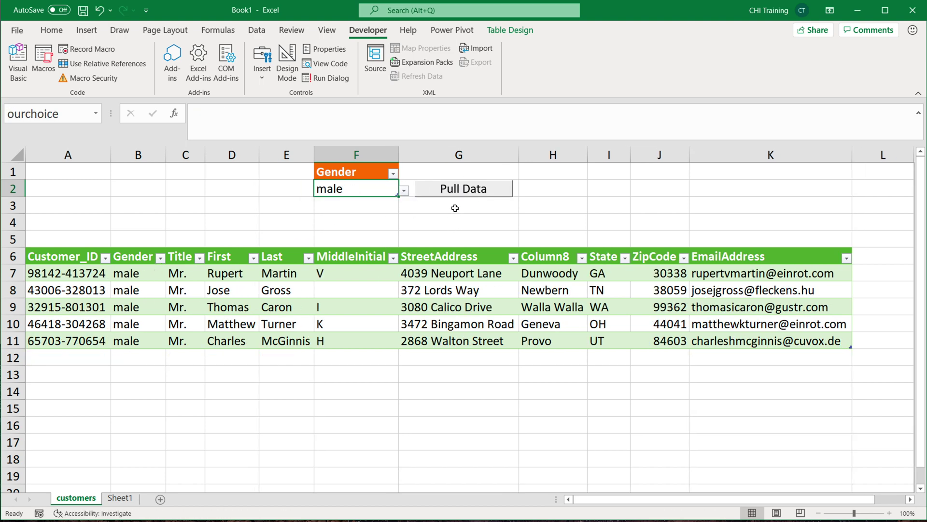
Step: Turn off the filter on the Gender table's header in F1
left_click(379, 173)
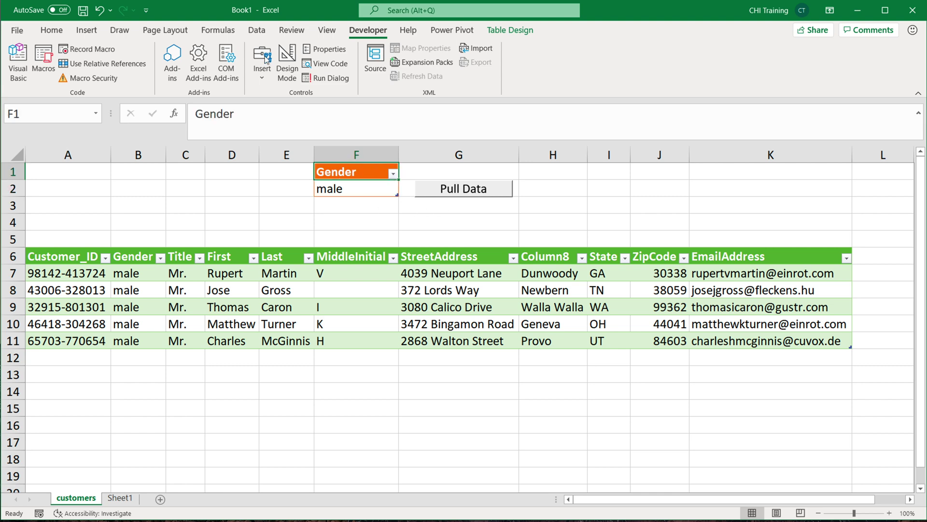
left_click(259, 31)
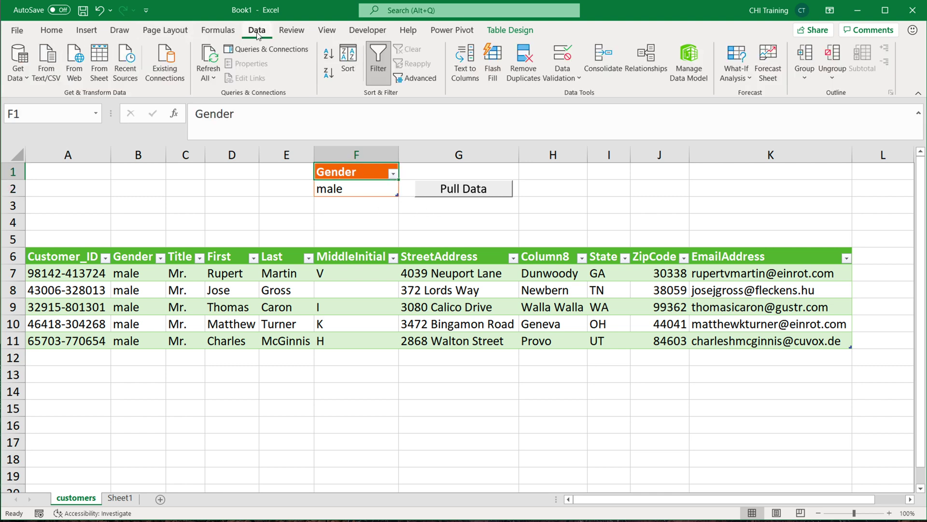
left_click(389, 54)
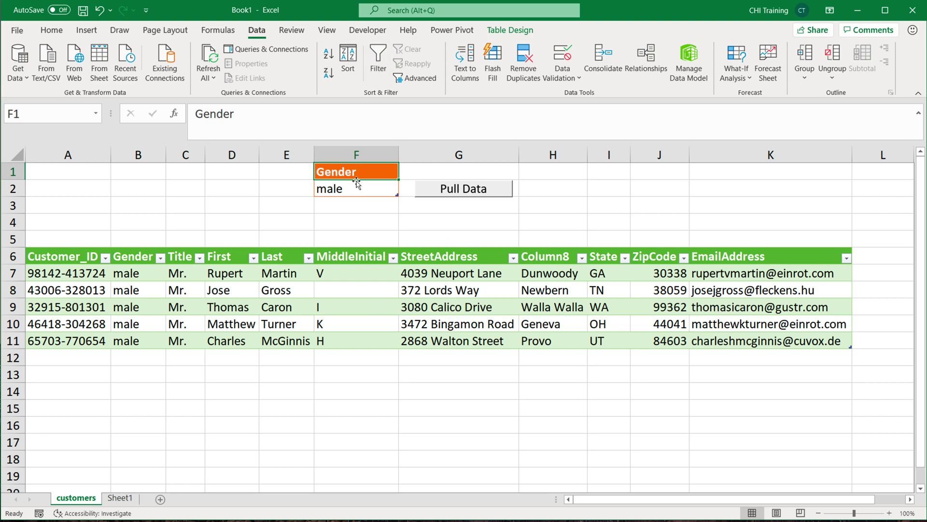
Step: Set the Gender choice back to female, reload the customers with Pull Data, and select cell A1
left_click(381, 188)
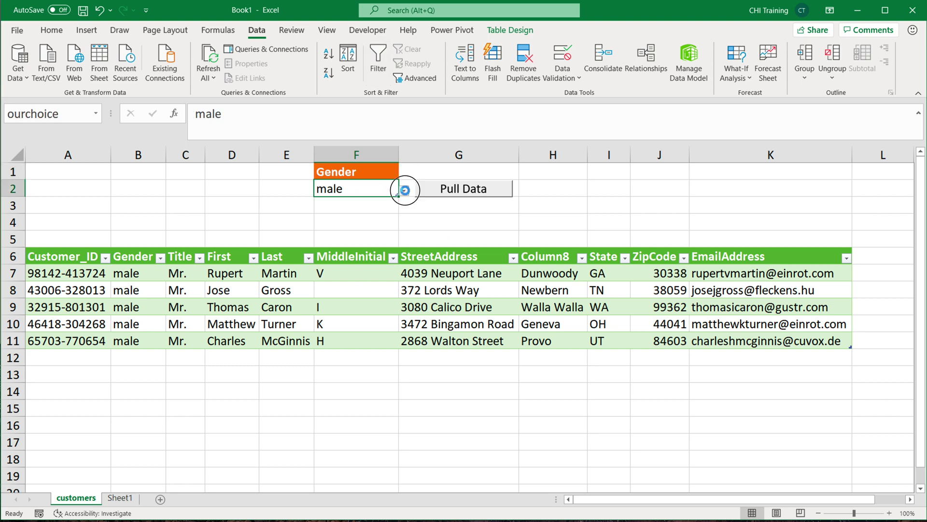
left_click(405, 190)
left_click(361, 210)
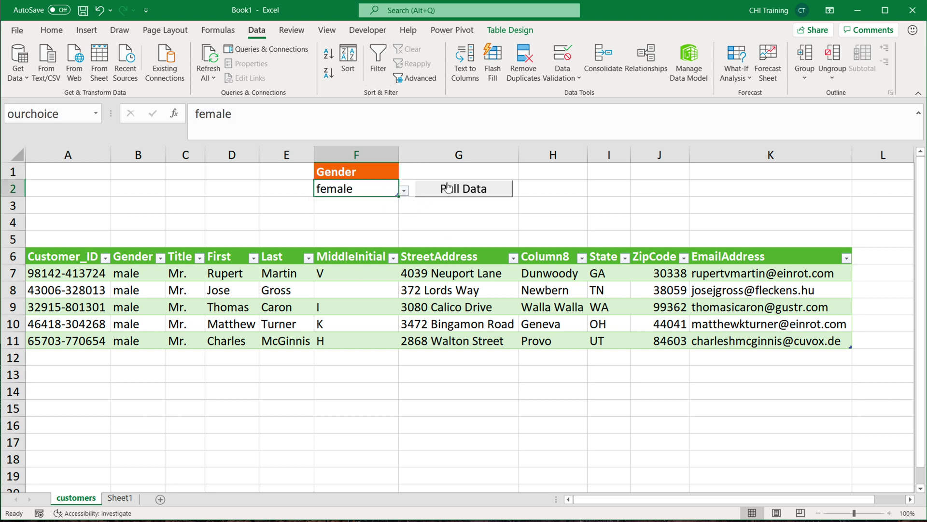
left_click(446, 188)
left_click(79, 175)
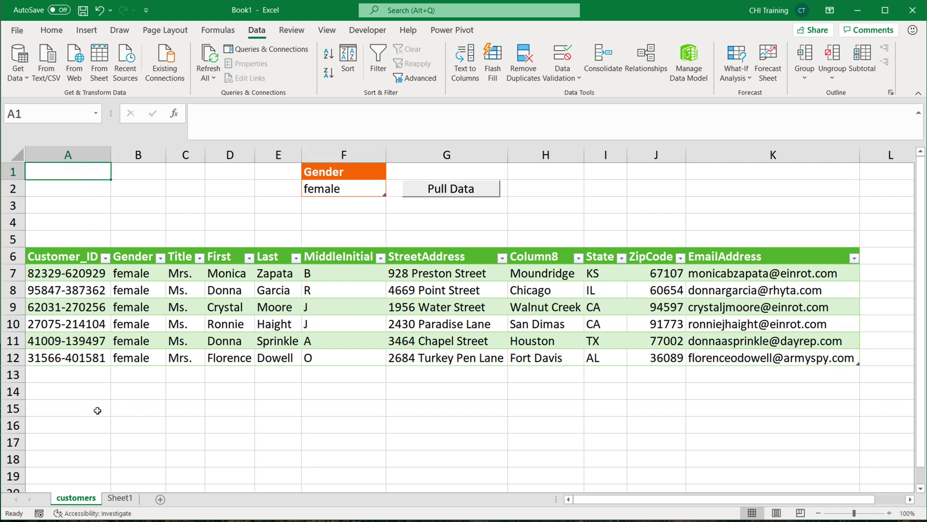
Step: Delete the empty Sheet1 worksheet from the workbook
left_click(333, 188)
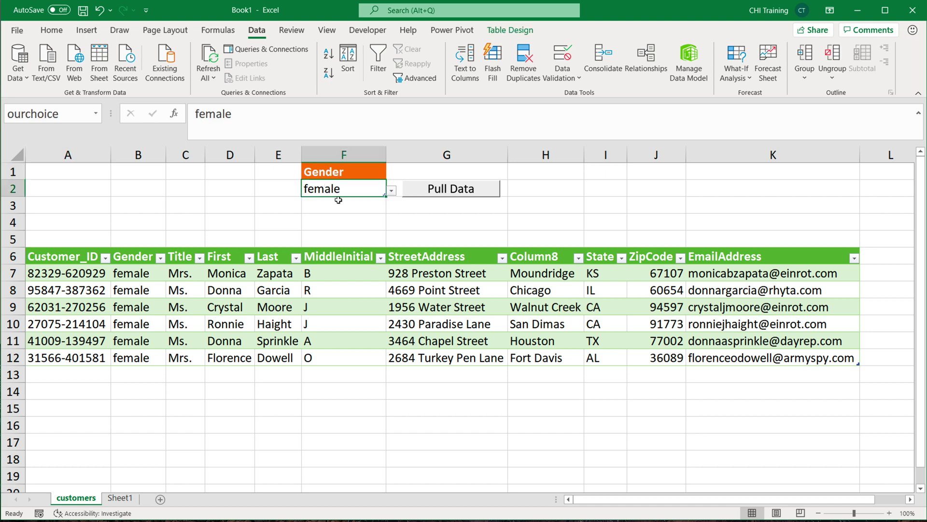
left_click(120, 498)
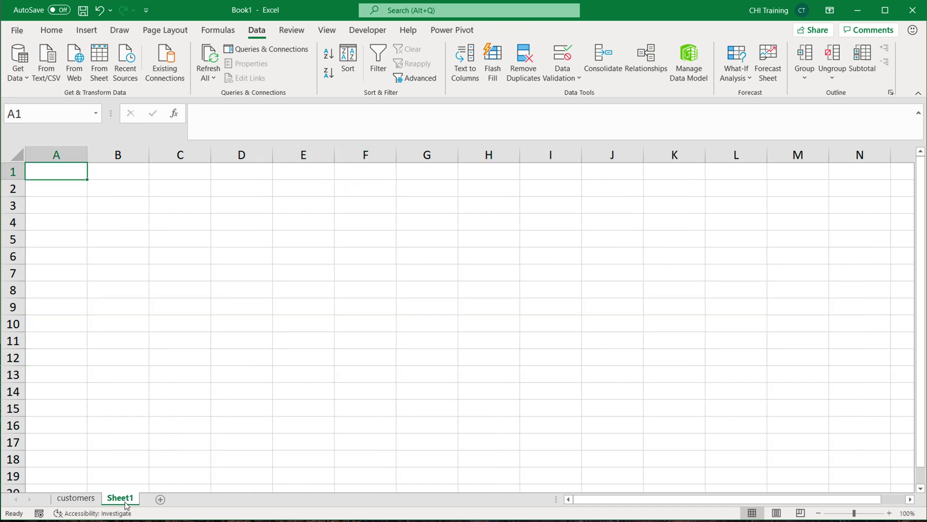
right_click(125, 502)
left_click(144, 347)
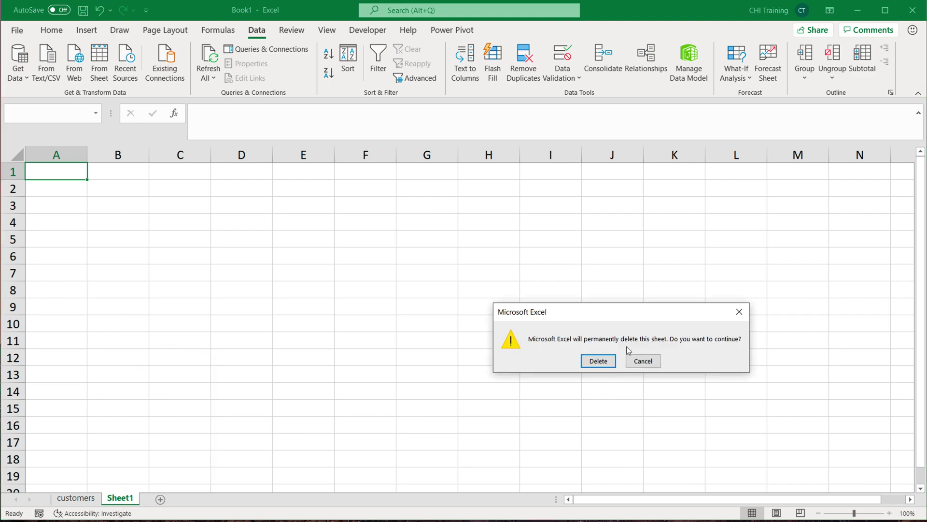
left_click(594, 361)
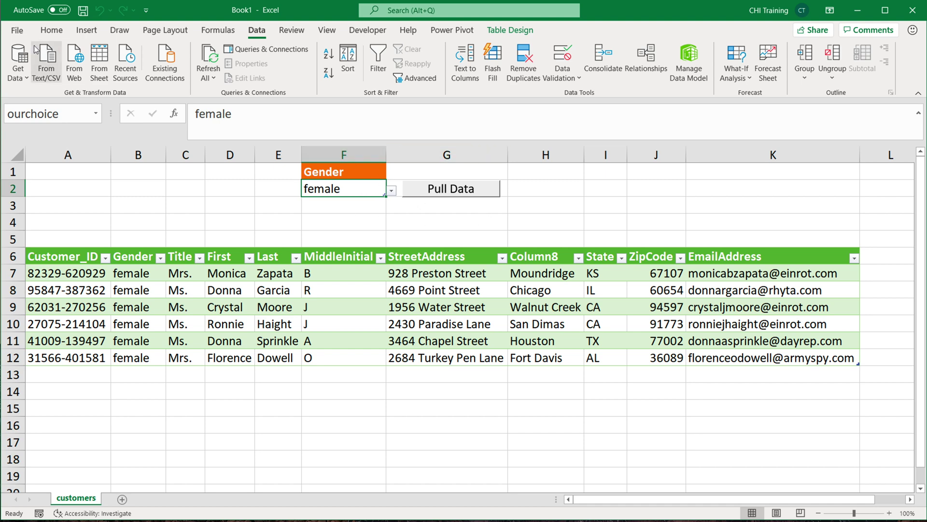
Step: Save the workbook in Documents as an Excel Macro-Enabled Workbook named "pull data from other file"
left_click(18, 32)
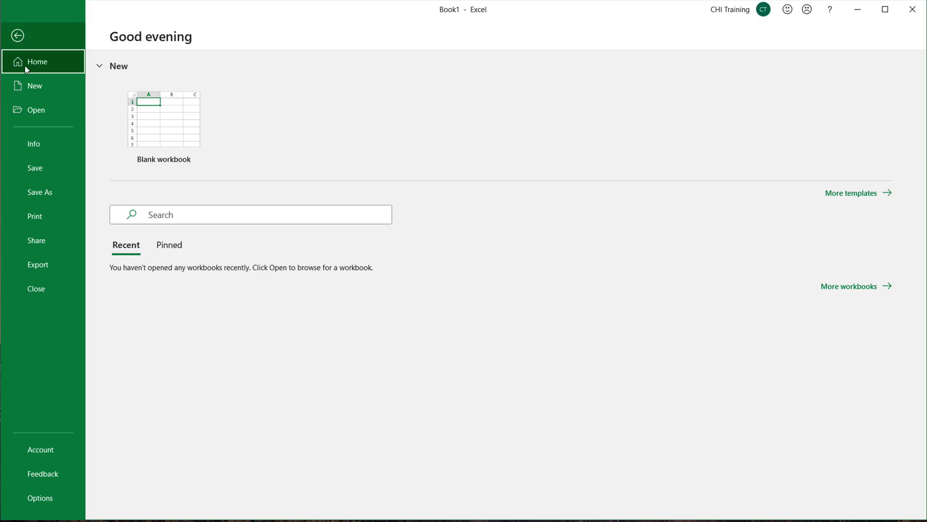
left_click(54, 166)
left_click(198, 164)
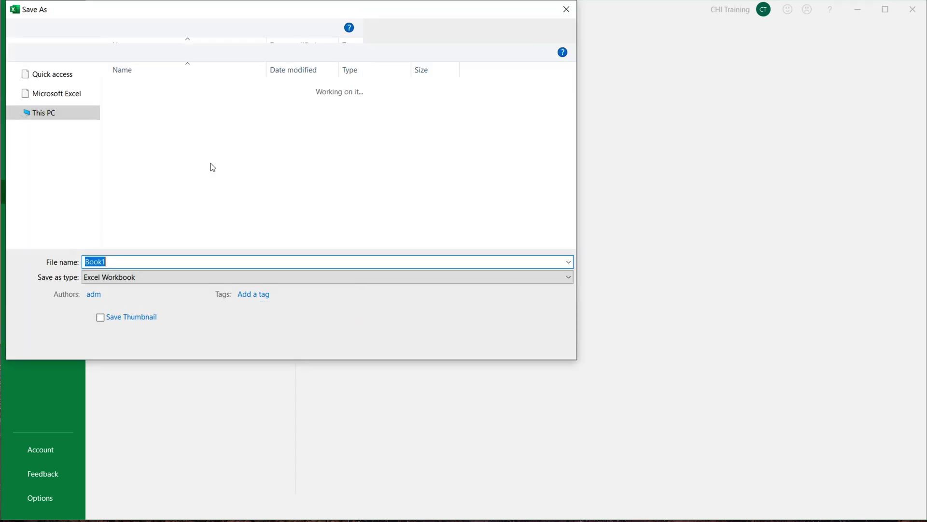
left_click(173, 277)
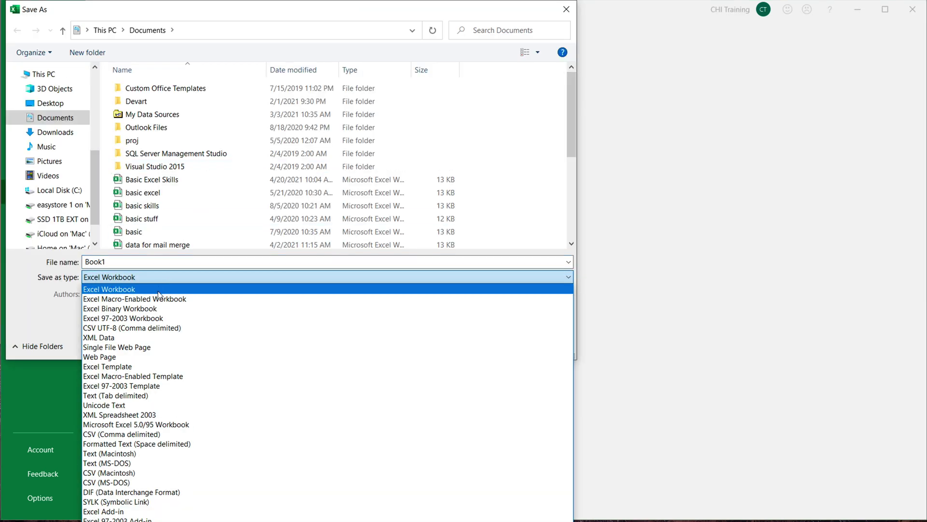
left_click(160, 299)
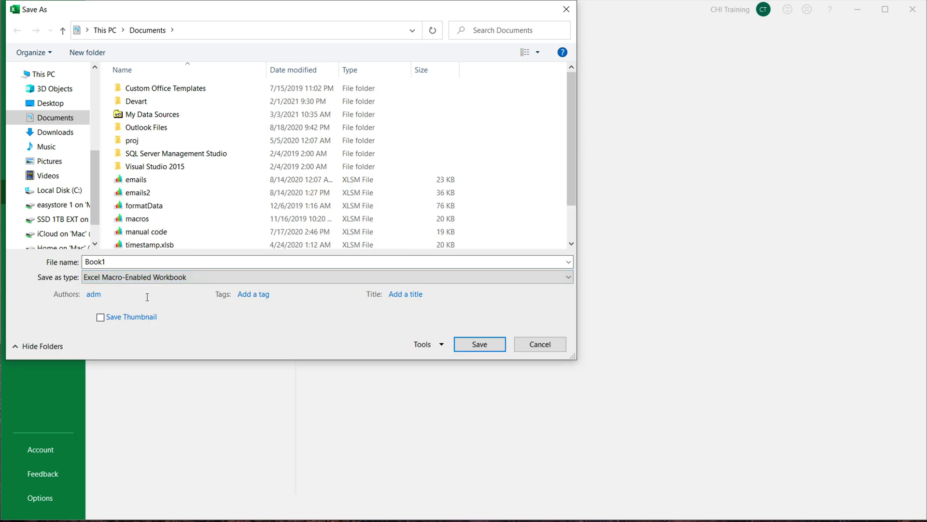
left_click(123, 260)
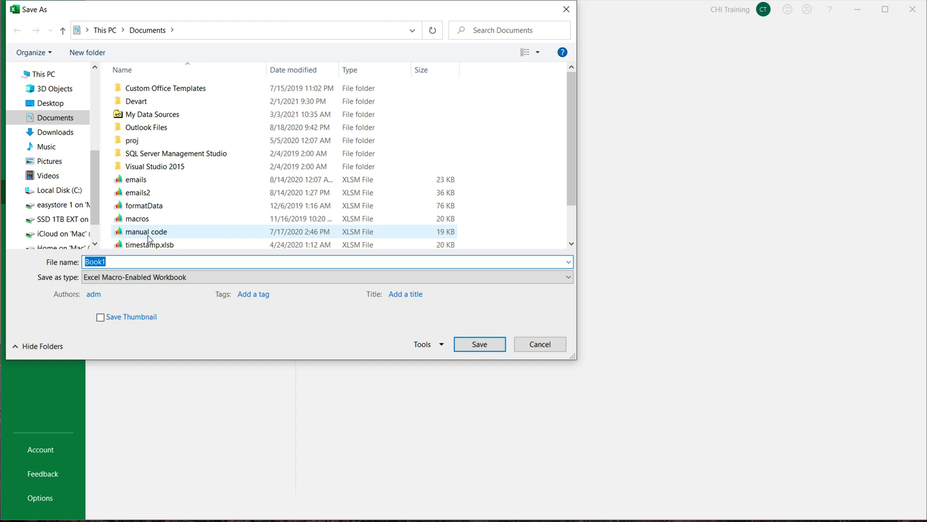
type("pull data from othe")
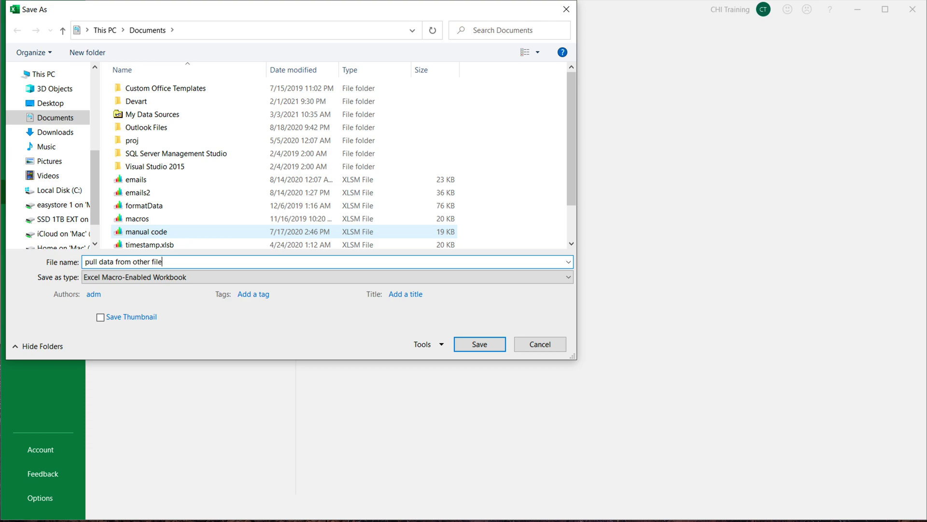
type("r file")
key("Return")
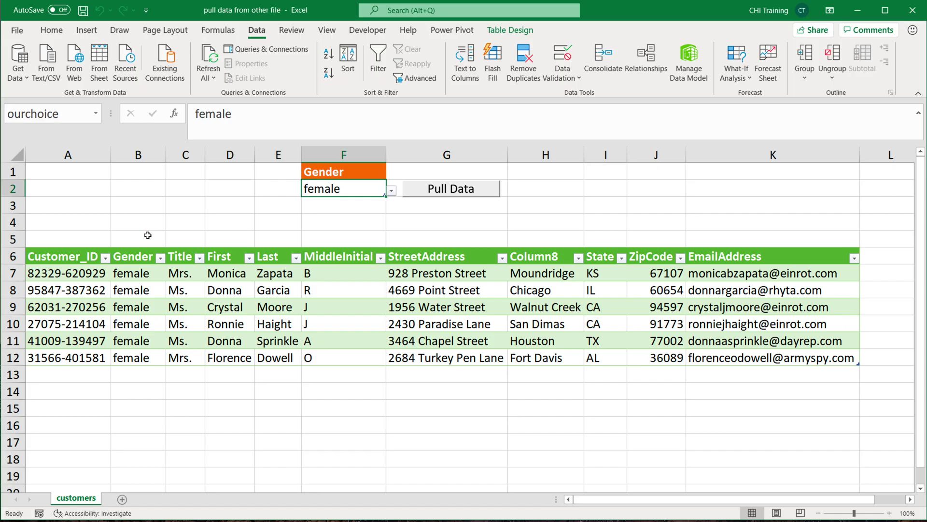